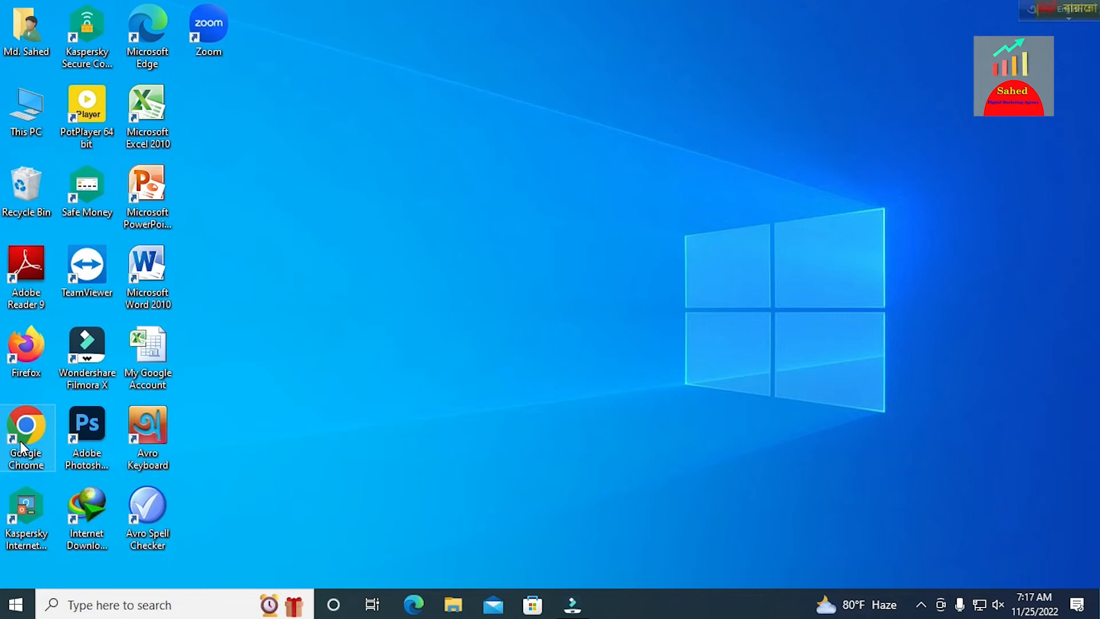
Launch Google Chrome from the desktop and open it with the Person 1 profile.
right_click(18, 434)
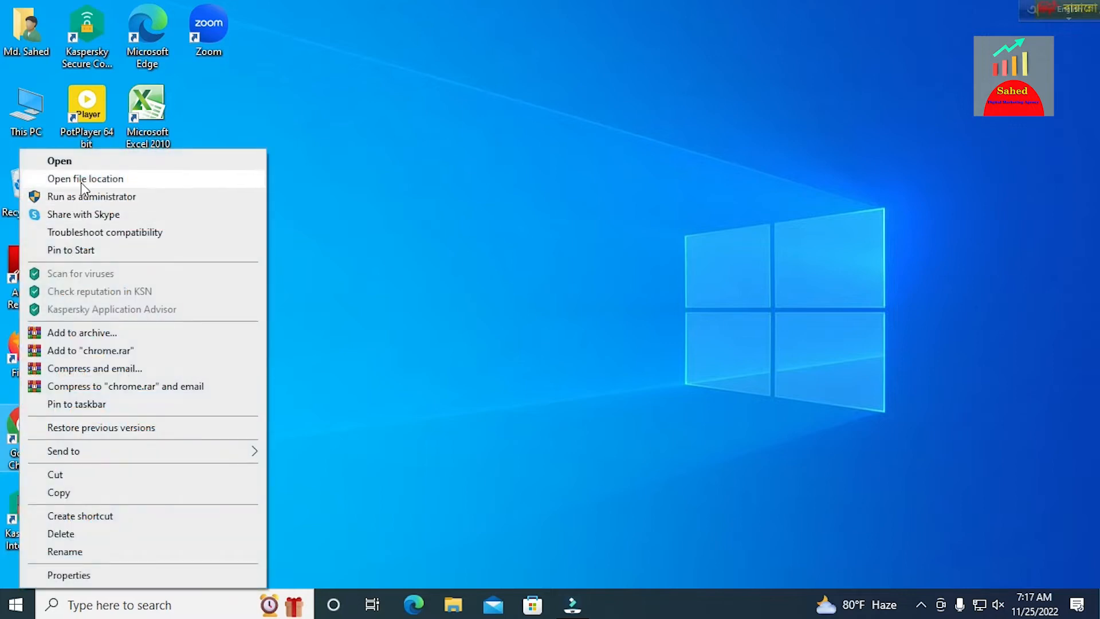
left_click(84, 163)
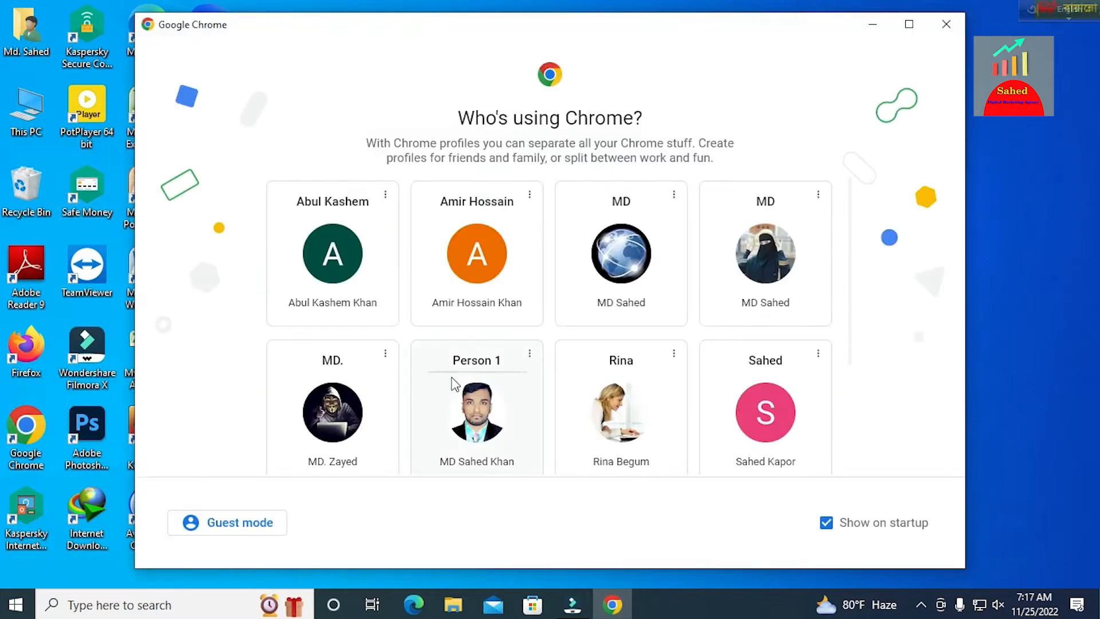
left_click(489, 410)
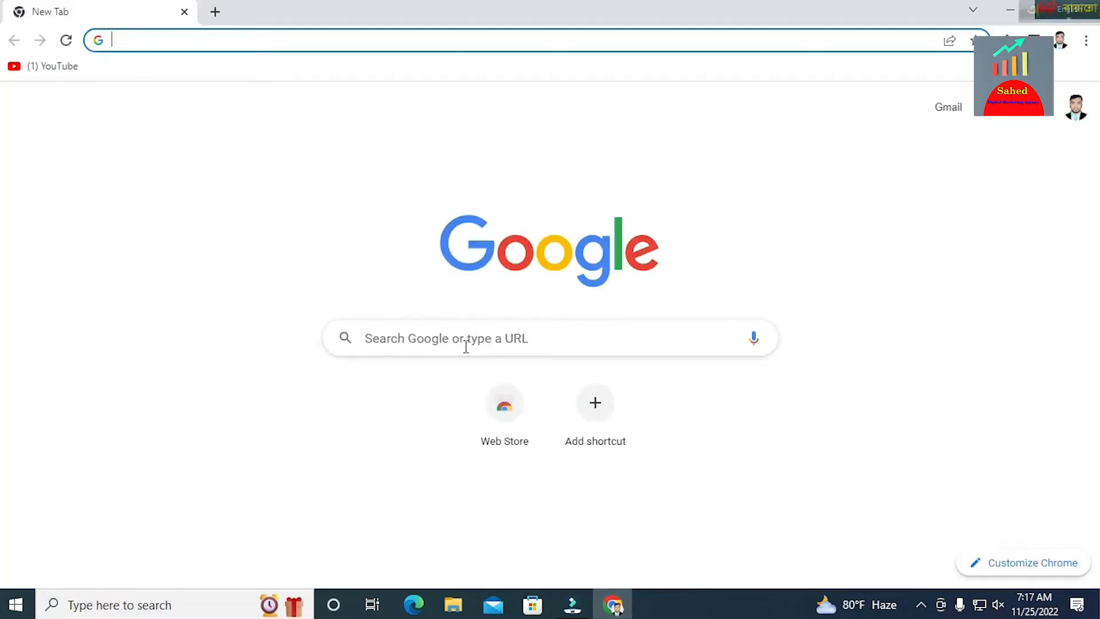
Go to blogger.com from the new tab page to open the blog's posts dashboard.
left_click(464, 345)
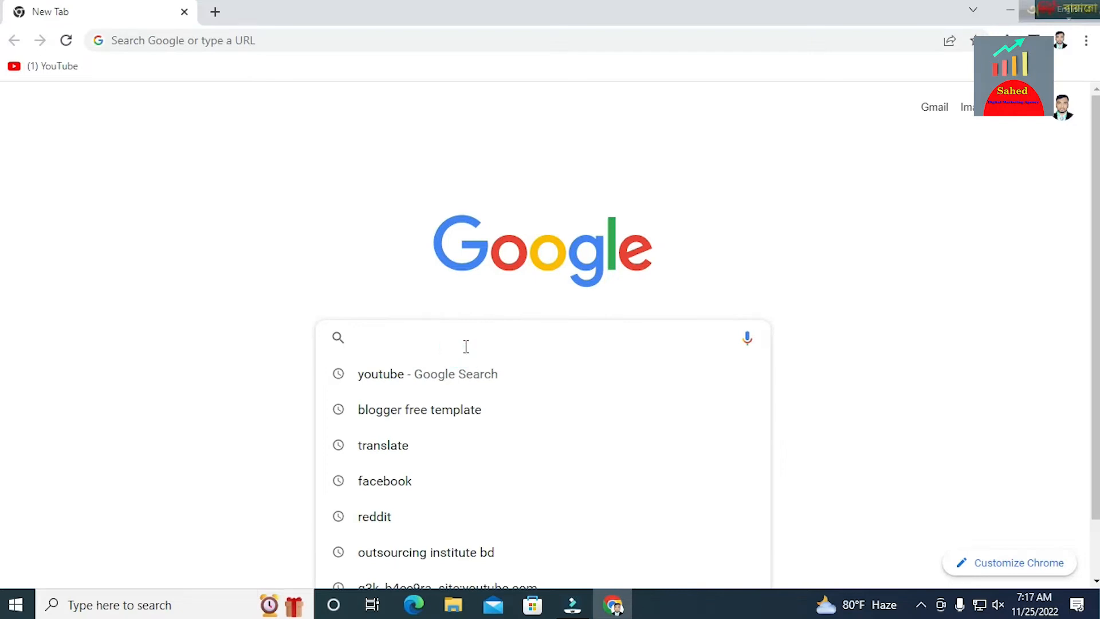
type("bl")
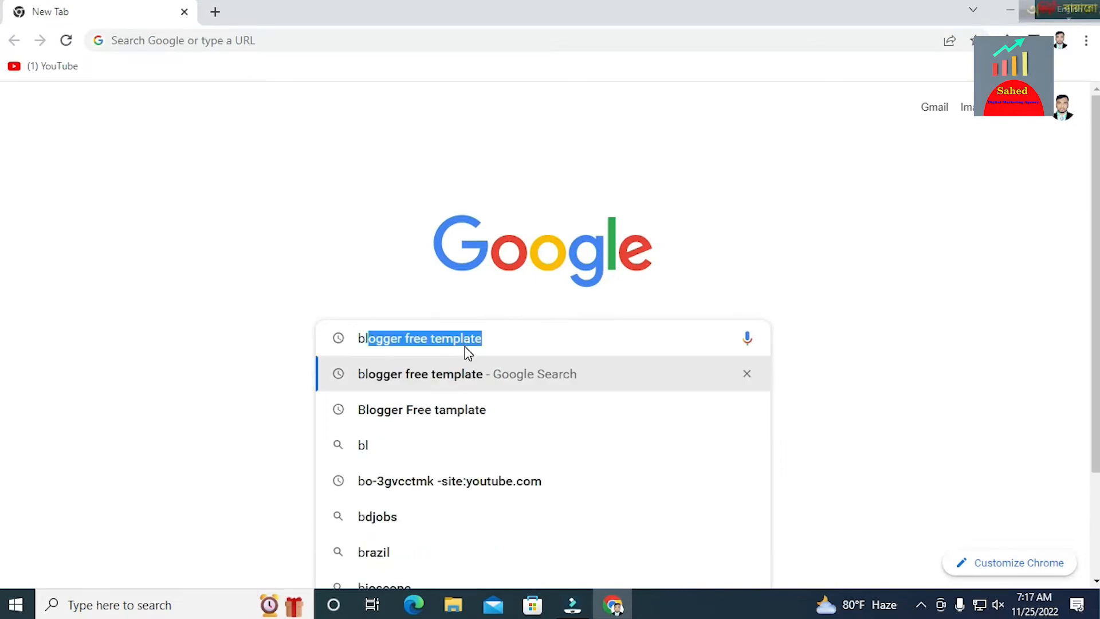
type("ogger")
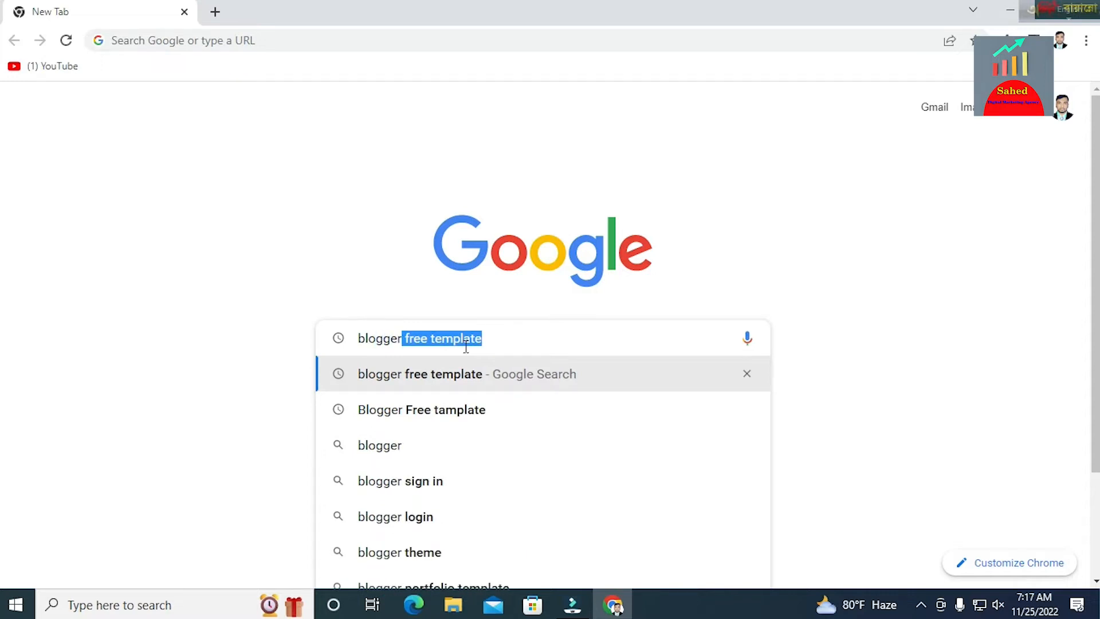
type(".com")
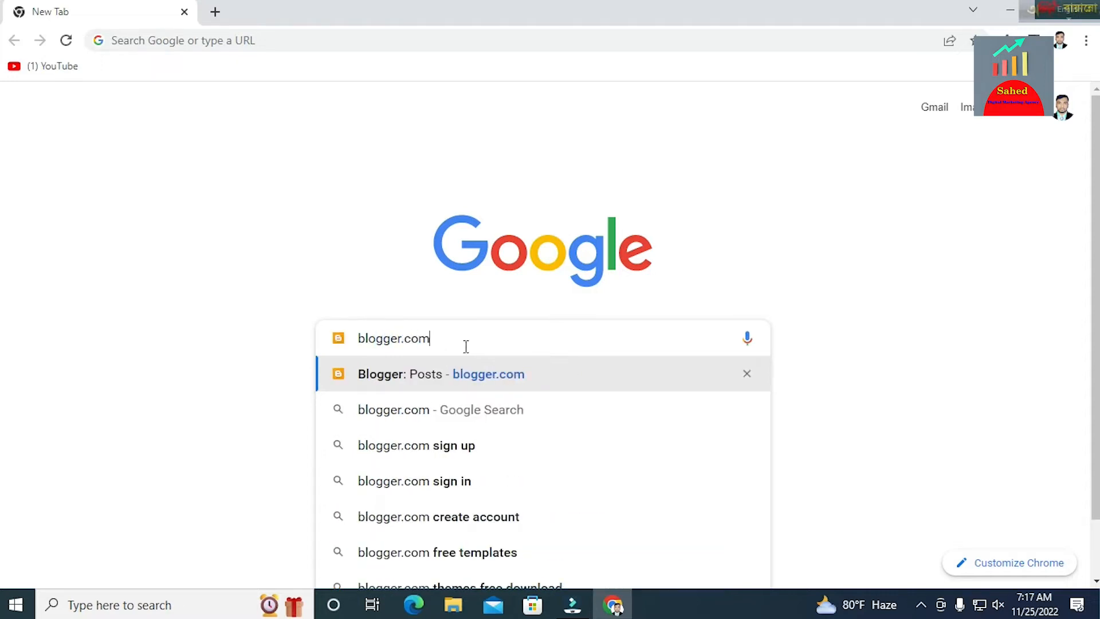
left_click(360, 374)
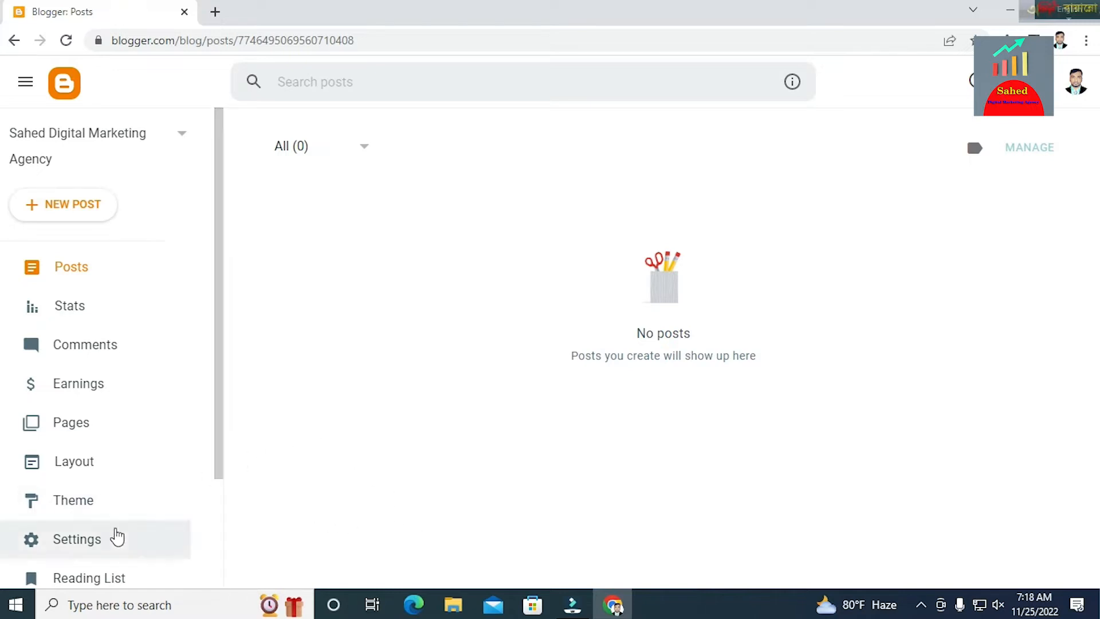
Open the blog's settings and save the title as Sahed Digital Marketing Agency.
left_click(86, 549)
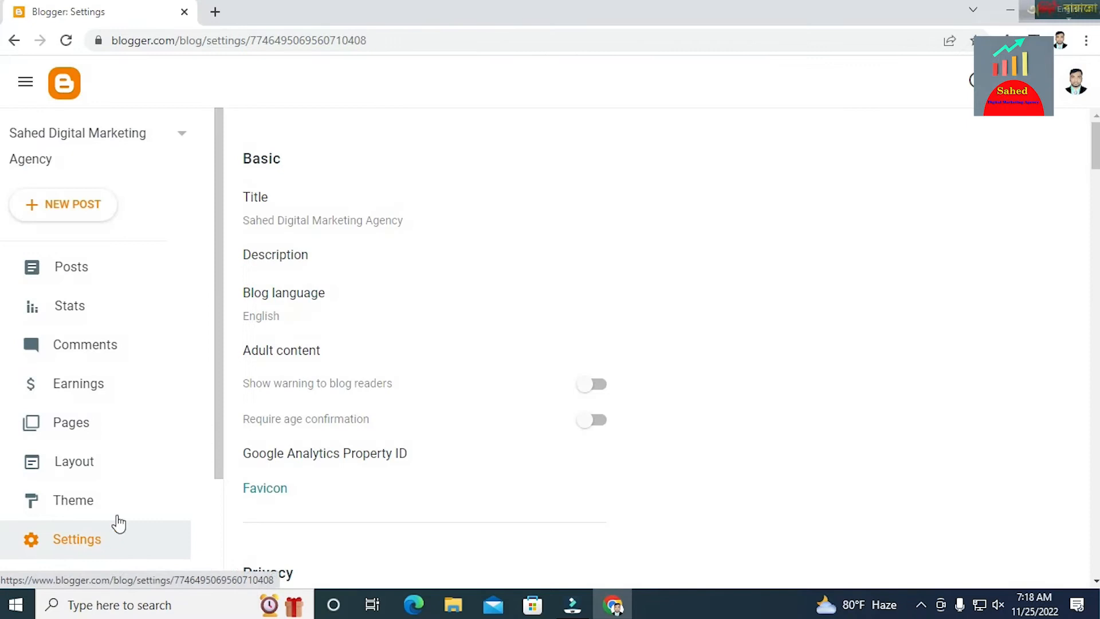
left_click(293, 219)
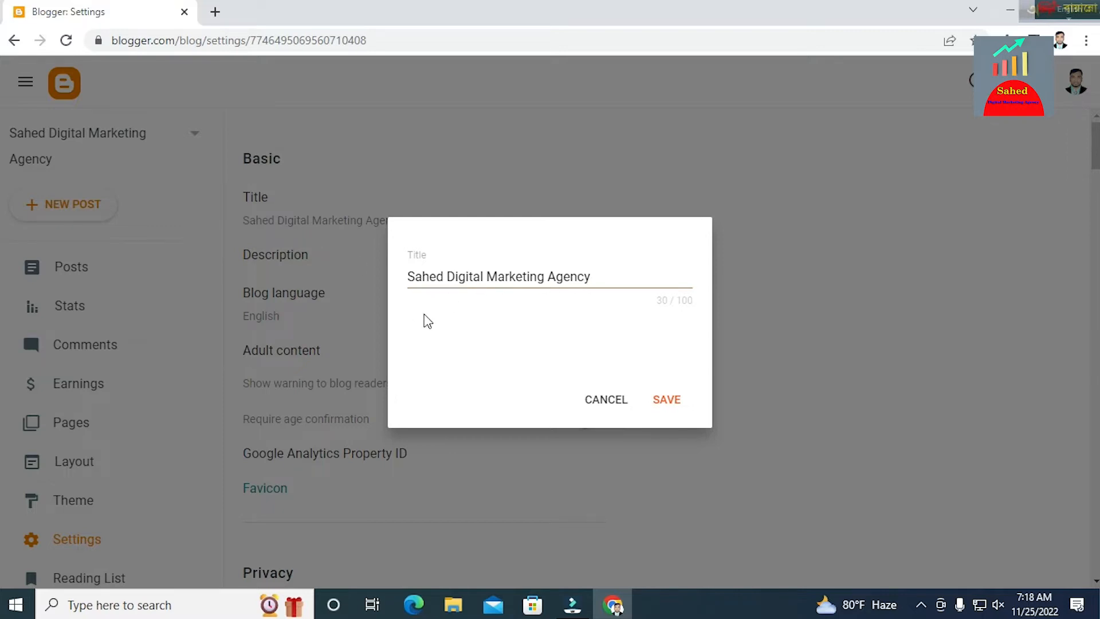
left_click(662, 405)
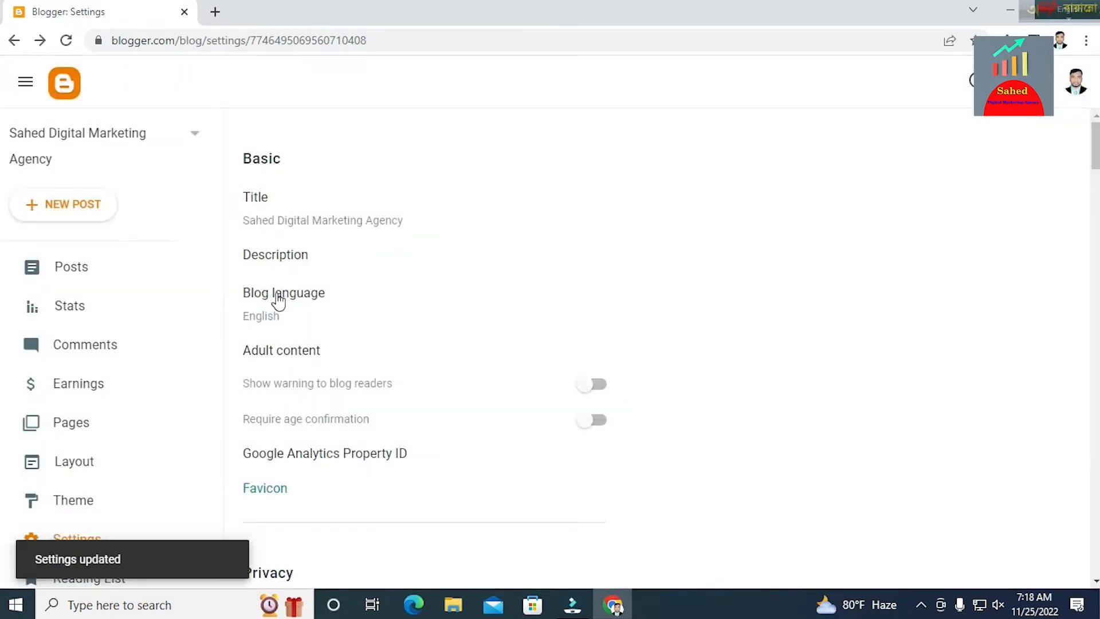
Set the blog description to "Sahed Digital Marketing Agency is the freelancing Agency in the World. Our Main Service are total Digital marketing, Graphics Design, Etc".
left_click(280, 259)
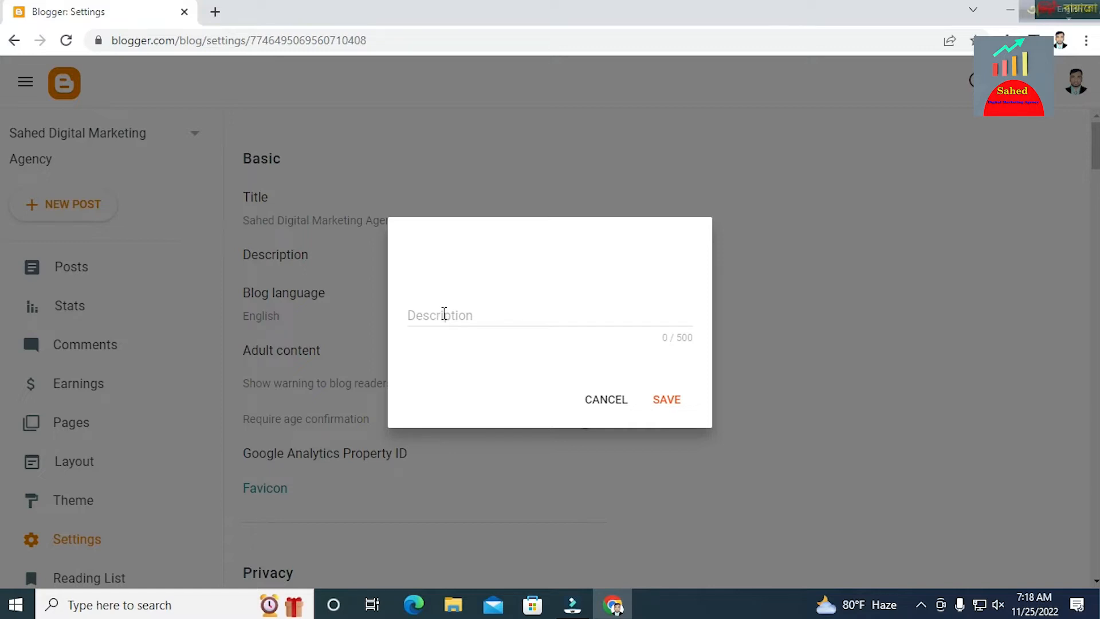
left_click(442, 315)
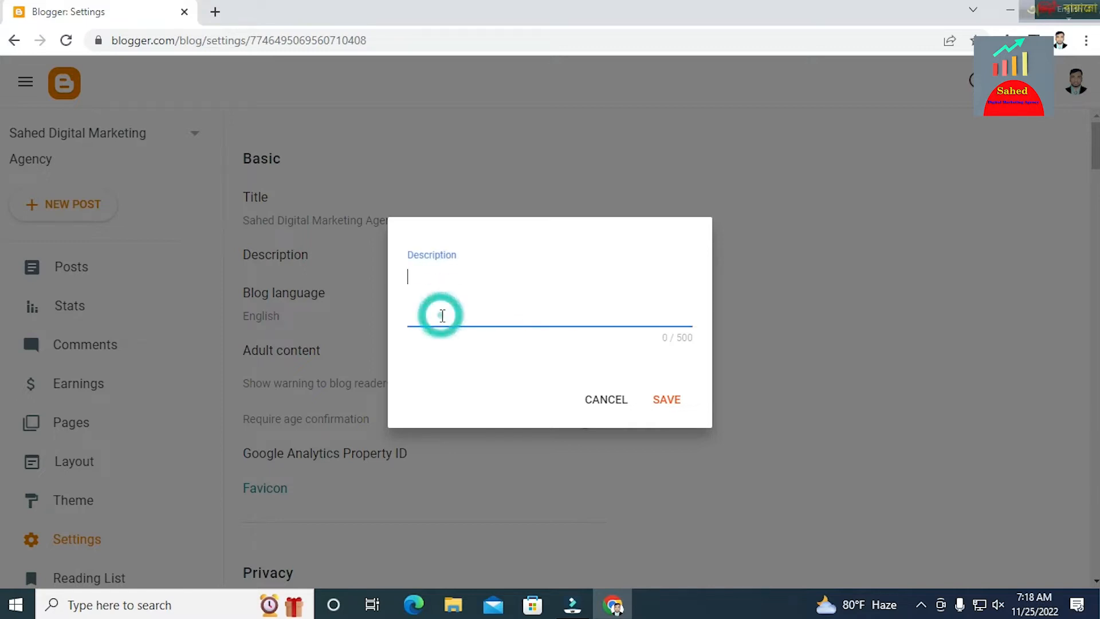
type("Sahed Digital Marketing Agency is the freelancing Agency in the World. Our Main Service are total Digital marketing, Graphics Design, E")
type("tc")
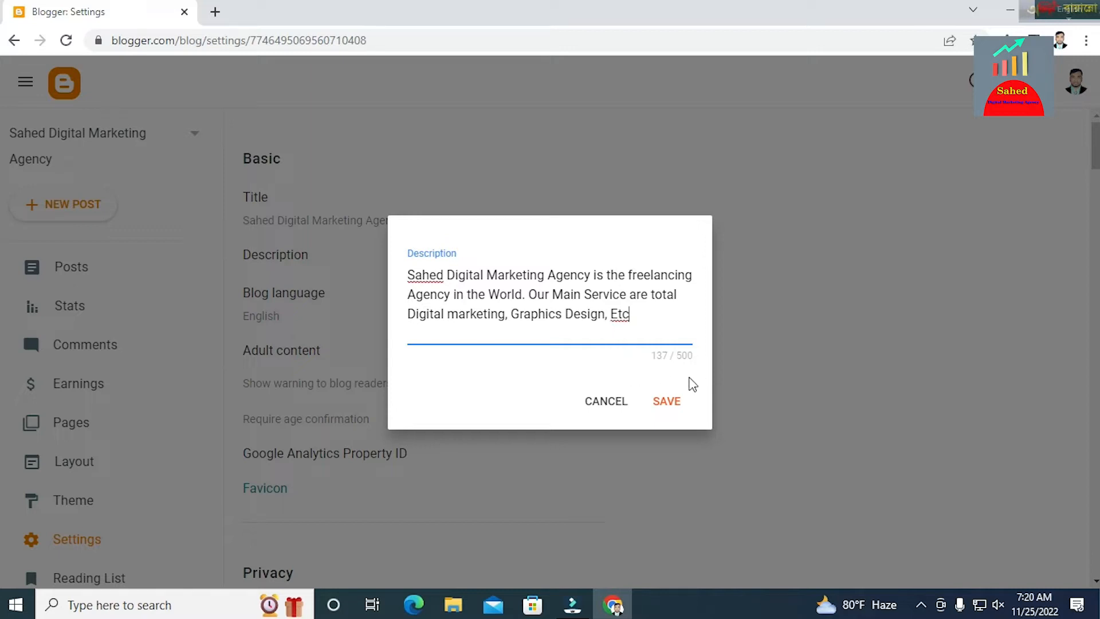
left_click(669, 404)
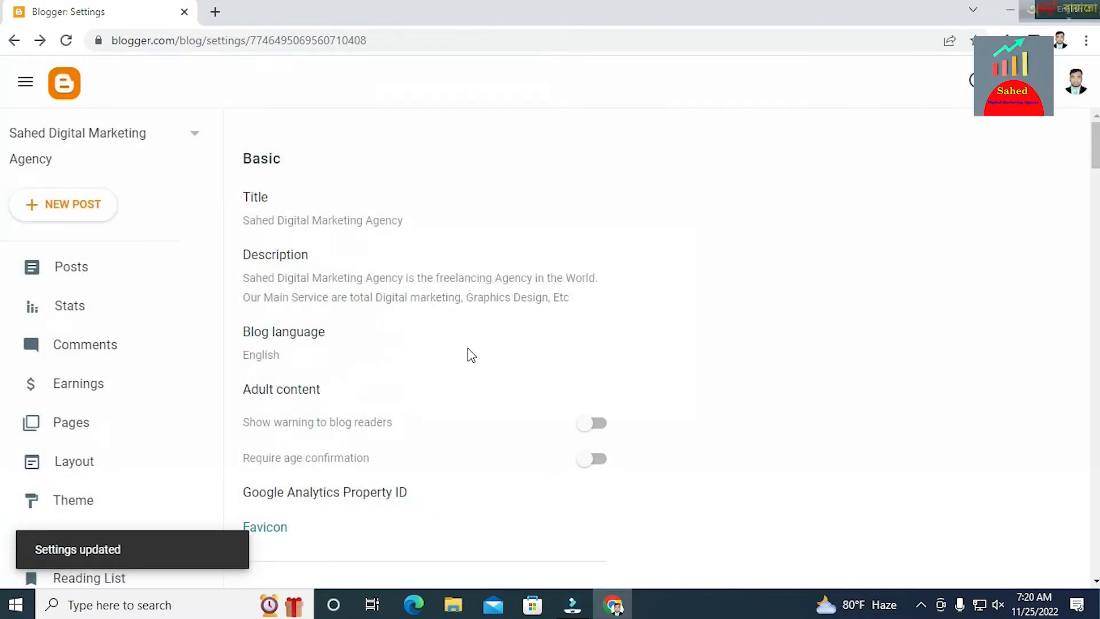
Review the blog language list and save the setting with English selected.
left_click(313, 338)
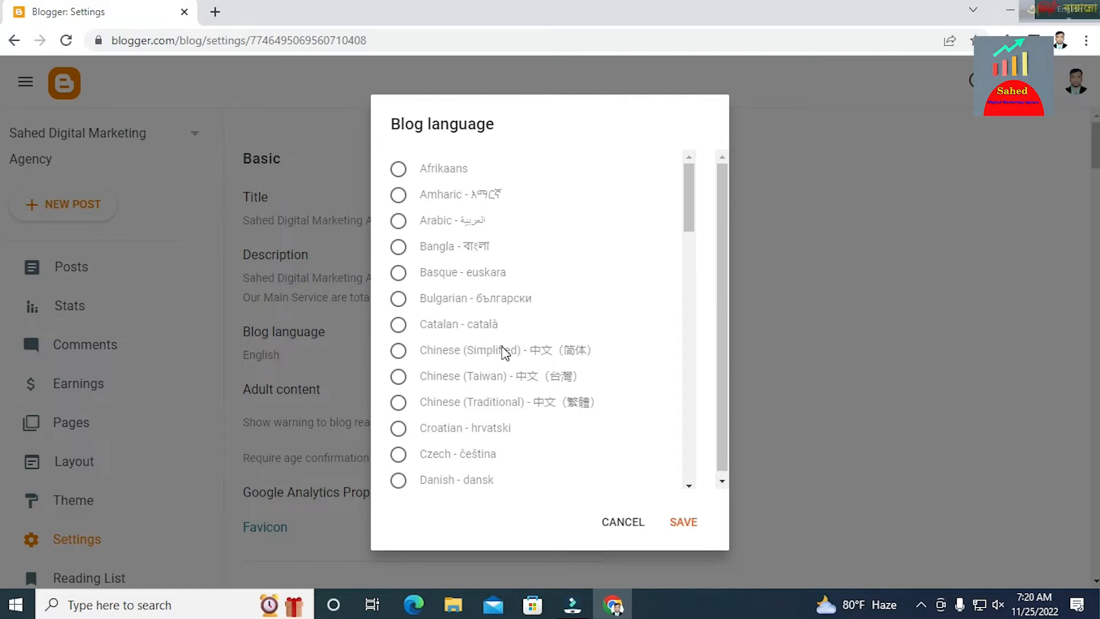
scroll(436, 441, "down", 1)
scroll(458, 452, "down", 1)
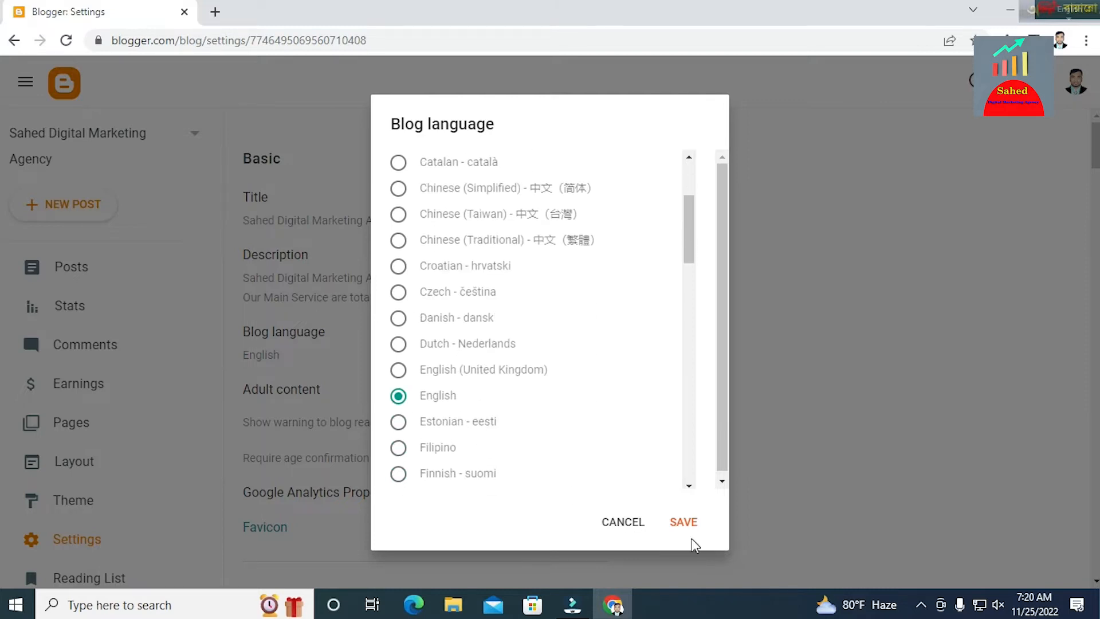
left_click(685, 529)
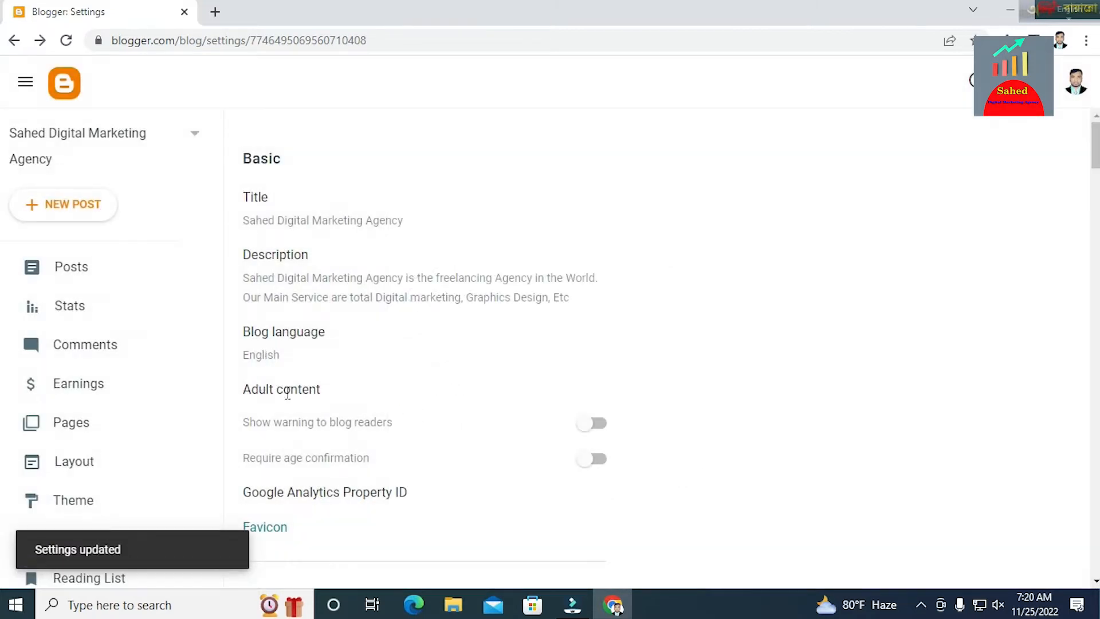
Turn on both adult content options: show warning to blog readers and require age confirmation.
left_click(298, 391)
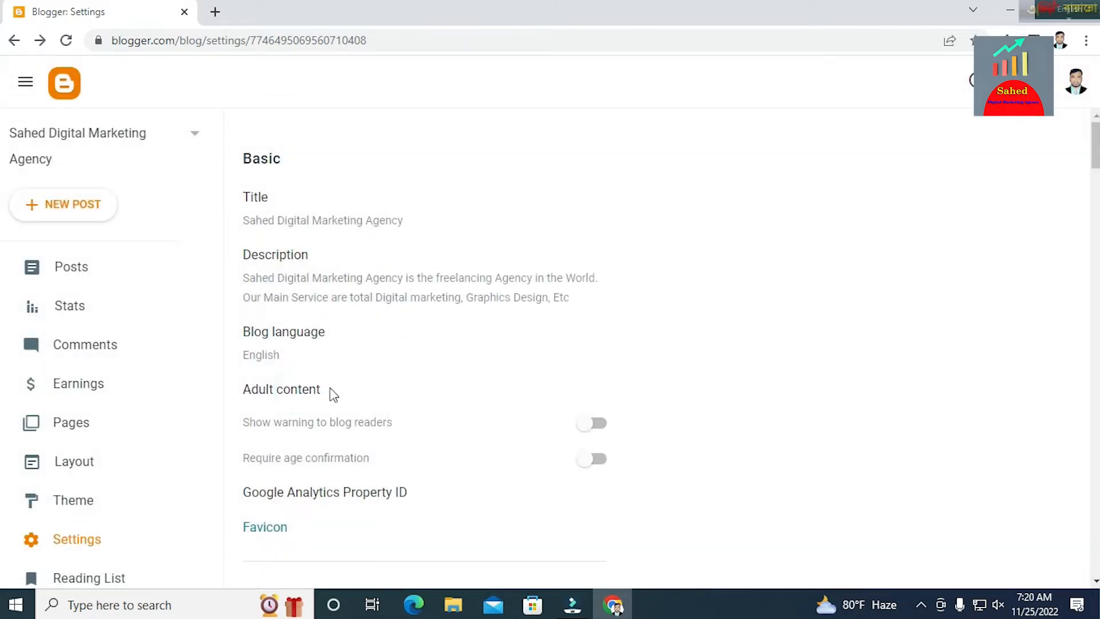
scroll(292, 383, "down", 1)
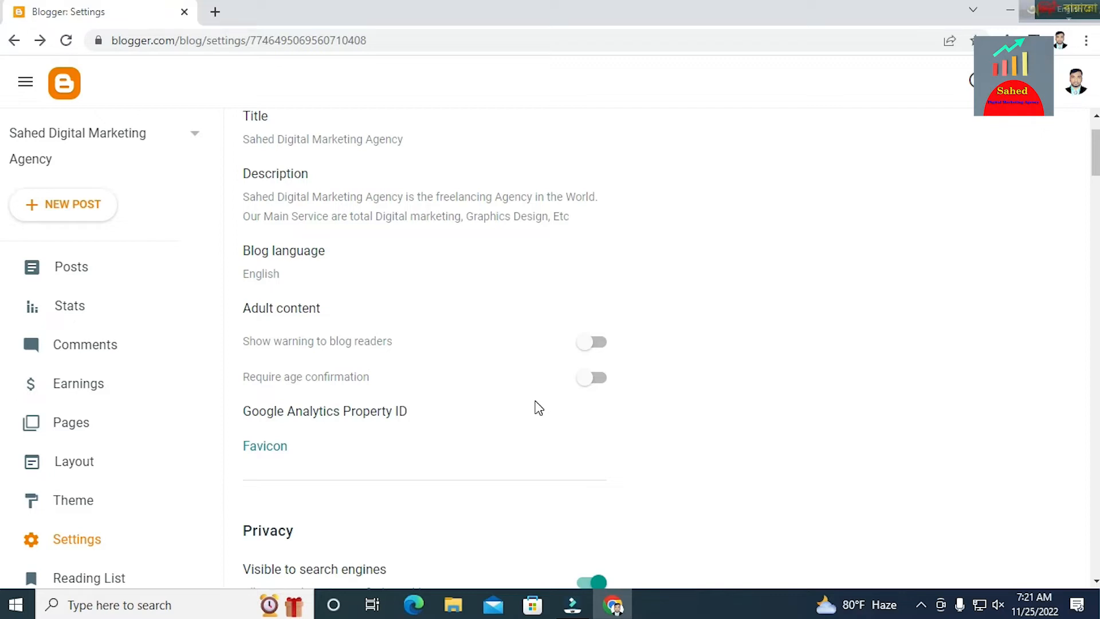
left_click(592, 343)
left_click(590, 388)
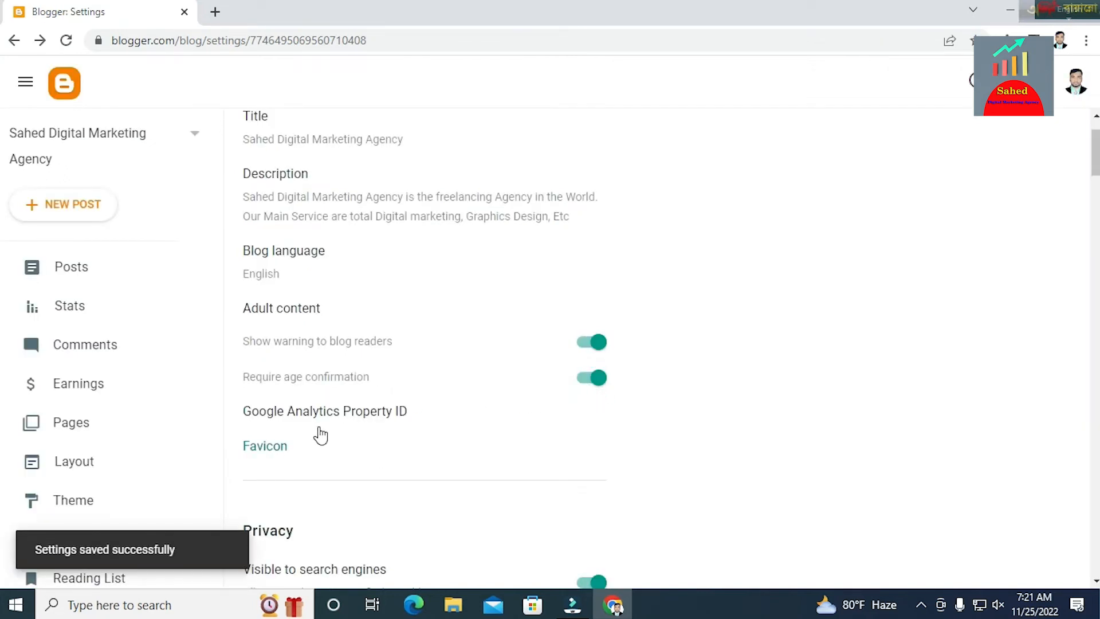
Open the Configure Favicon page from the blog's basic settings.
scroll(310, 442, "down", 1)
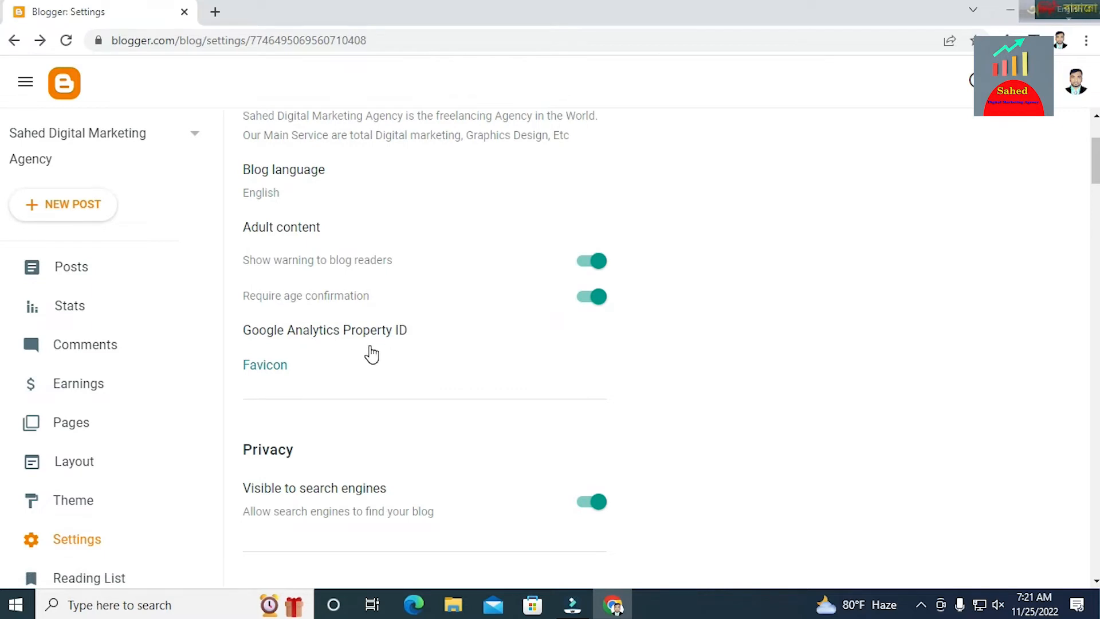
left_click(278, 368)
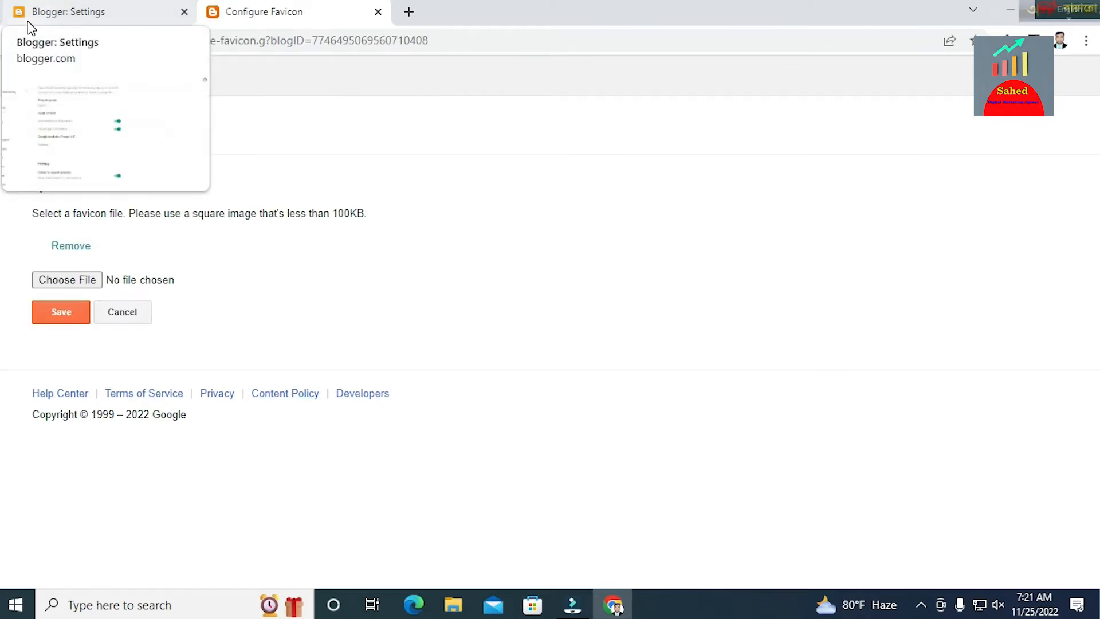
key("Print")
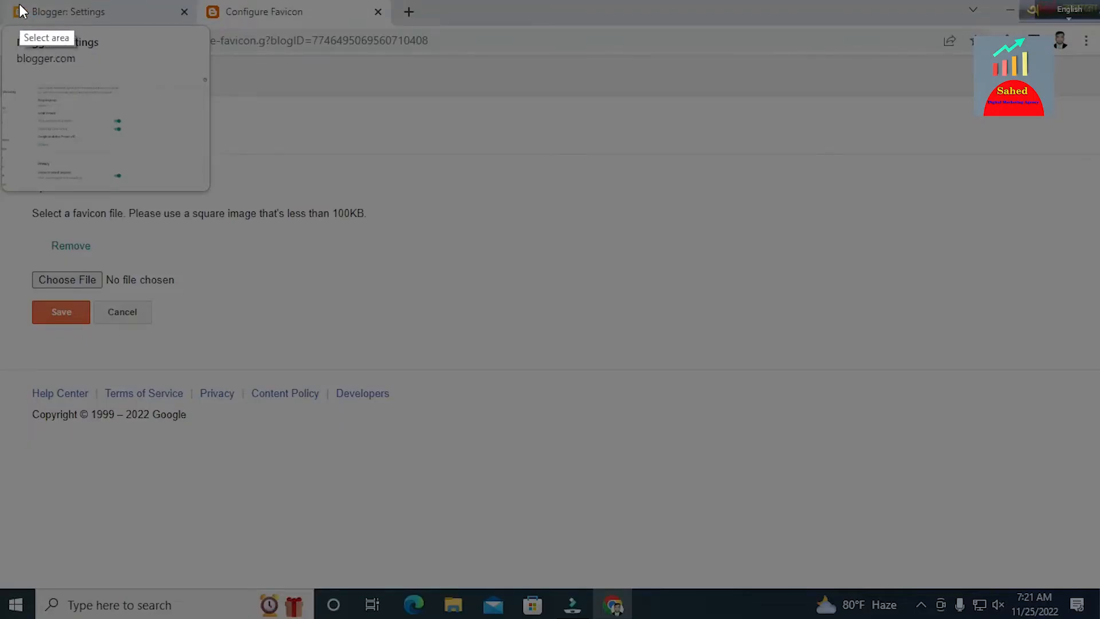
left_click_drag(15, 4, 31, 30)
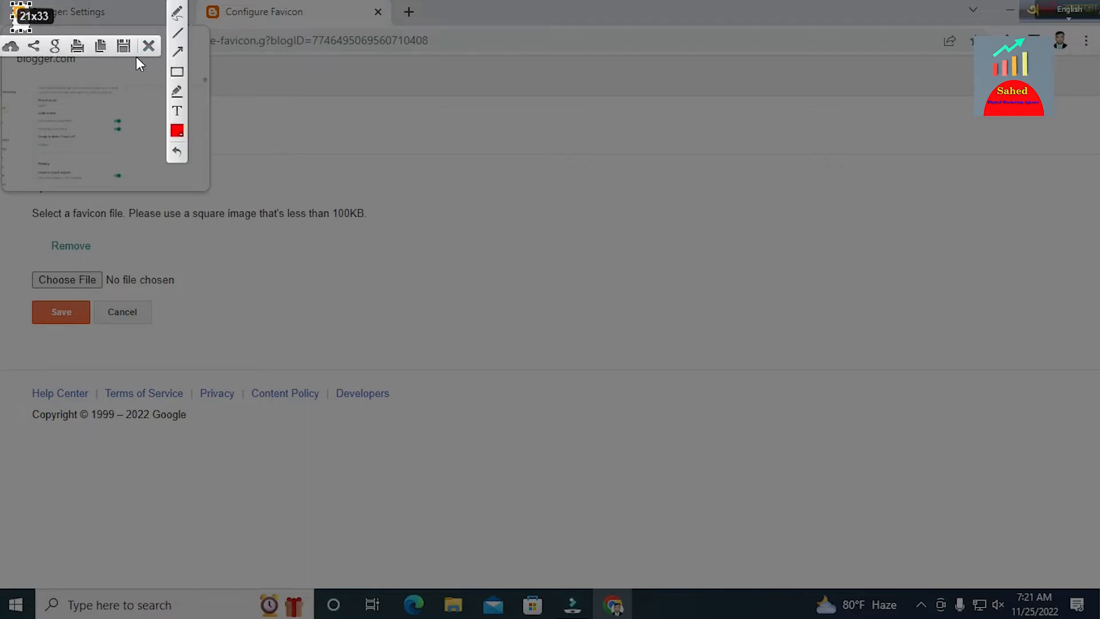
left_click(147, 46)
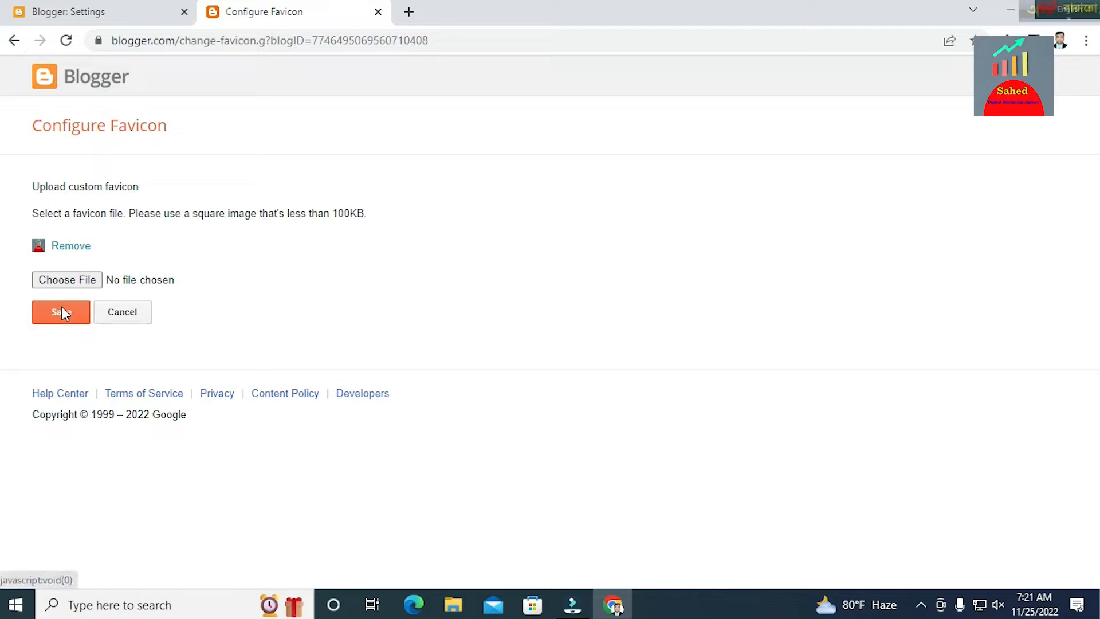
Start choosing a custom favicon file and look through the images in the Compressed folder.
left_click(60, 281)
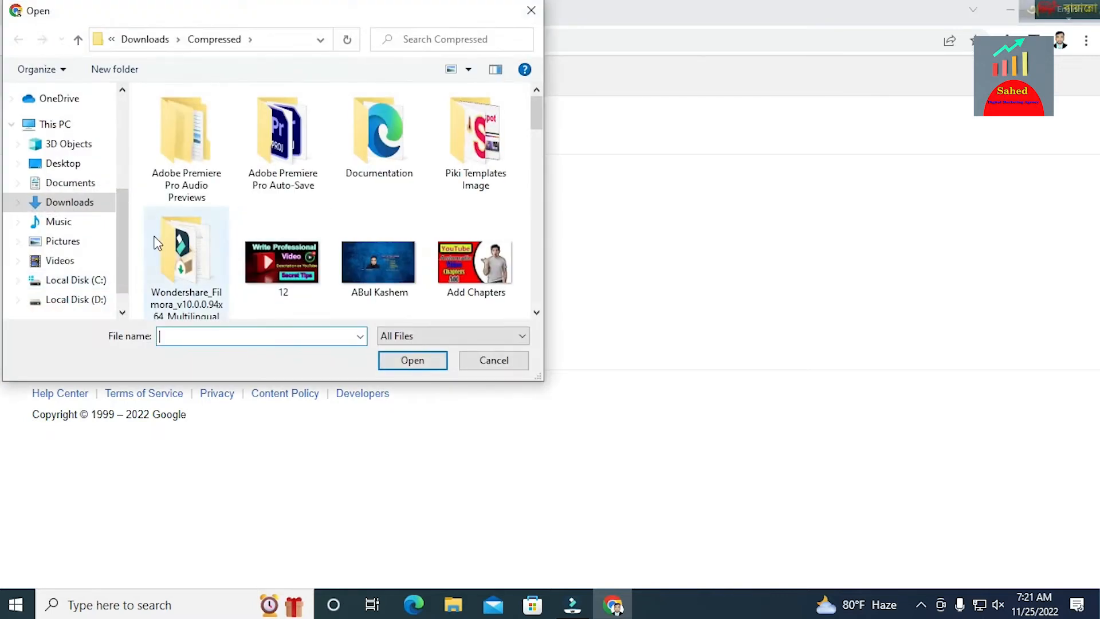
scroll(401, 252, "down", 2)
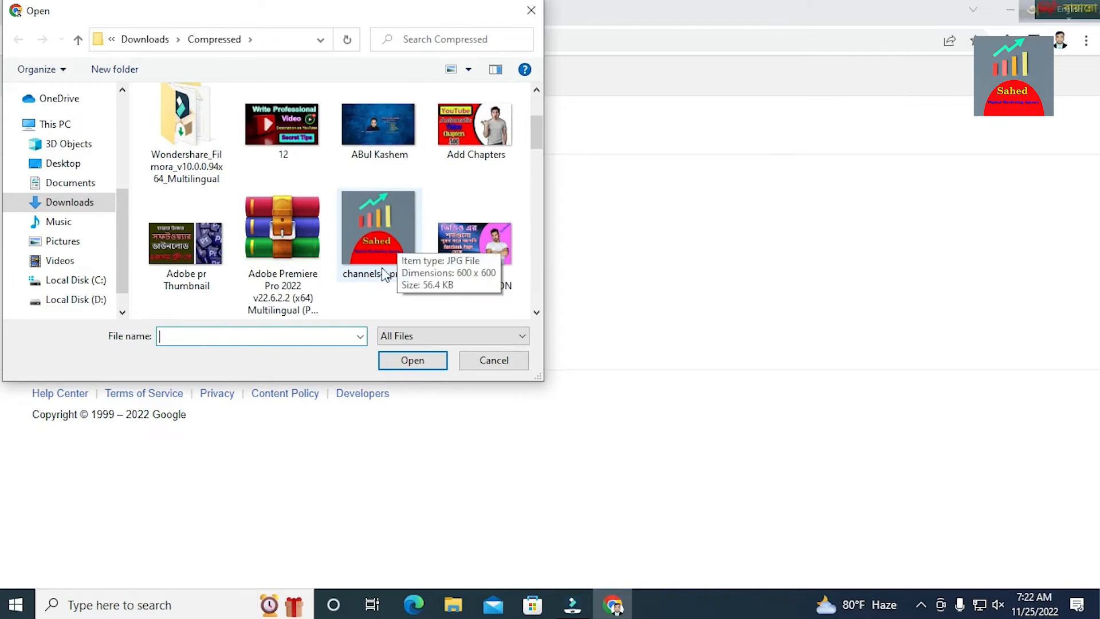
scroll(381, 268, "down", 2)
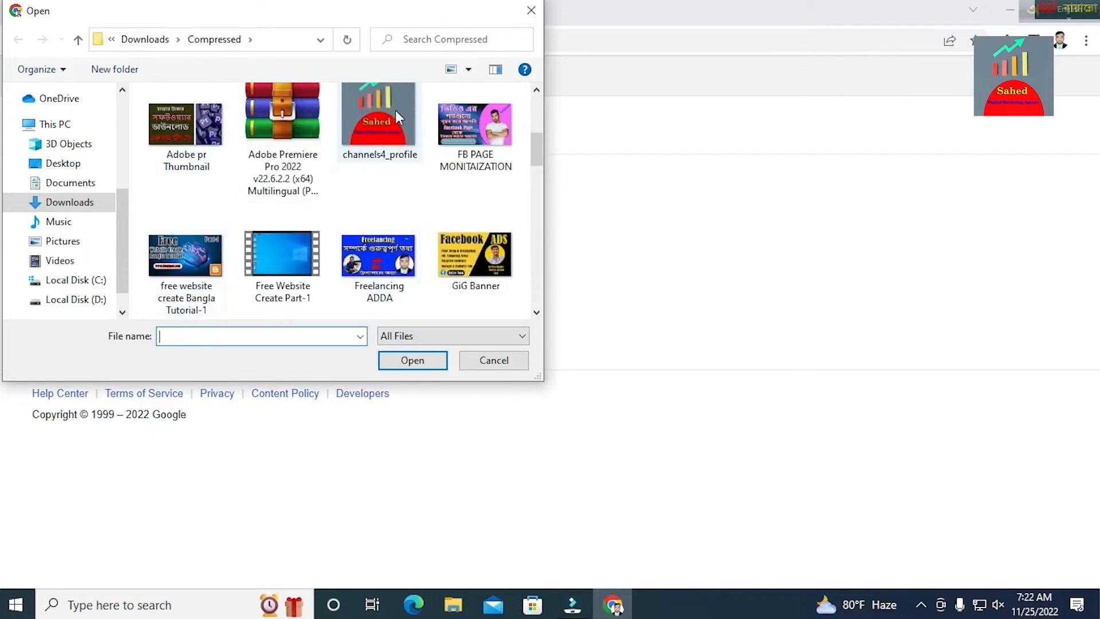
scroll(411, 194, "down", 2)
scroll(441, 241, "down", 4)
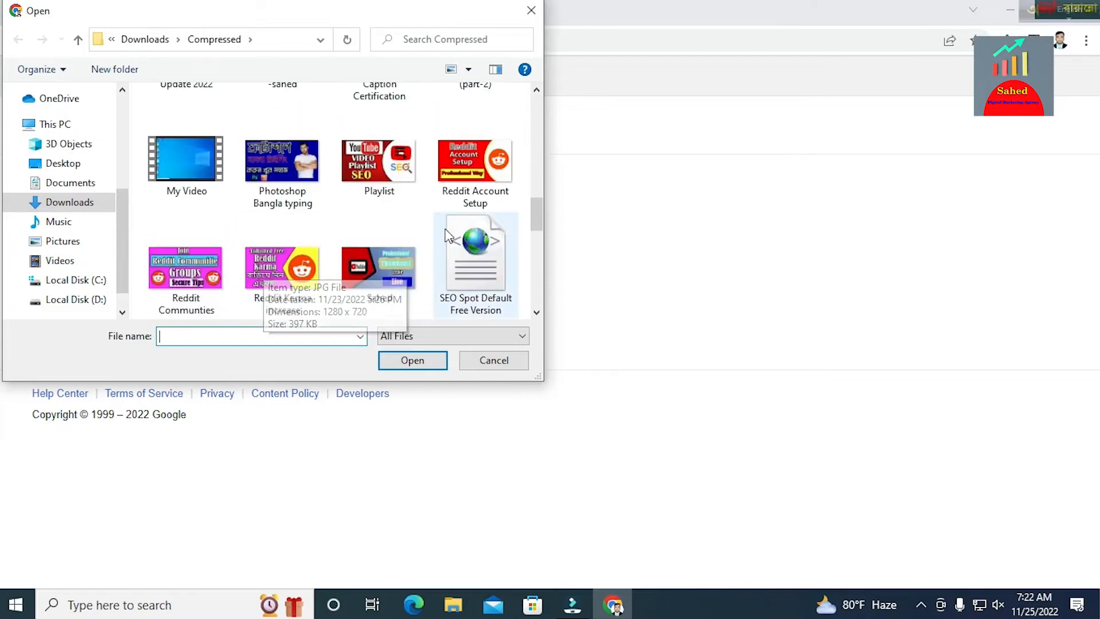
scroll(440, 253, "down", 3)
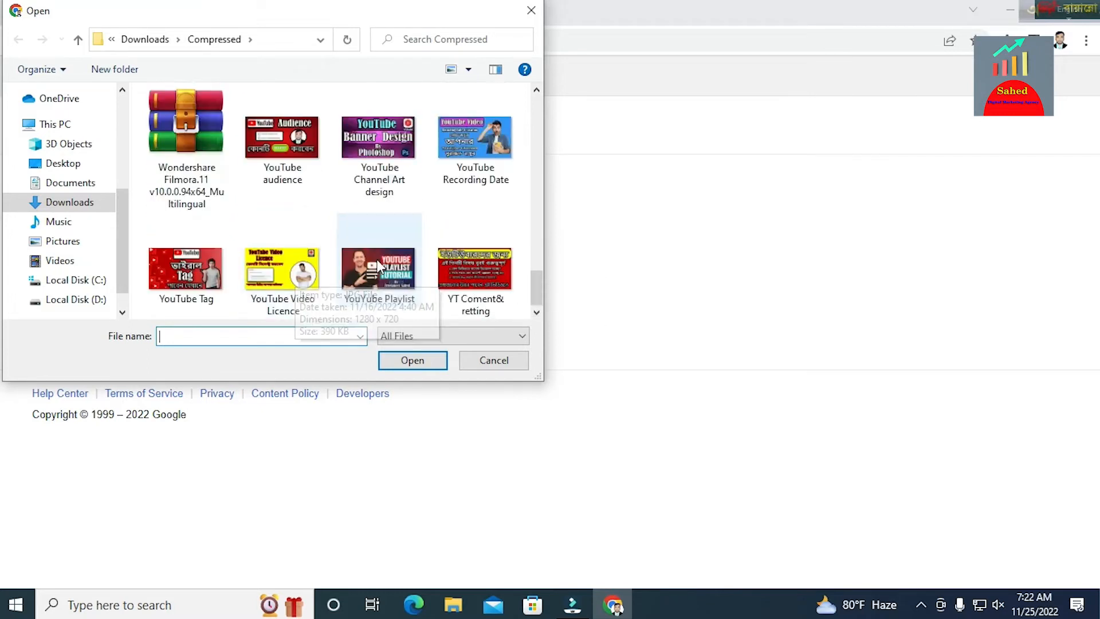
scroll(216, 235, "up", 8)
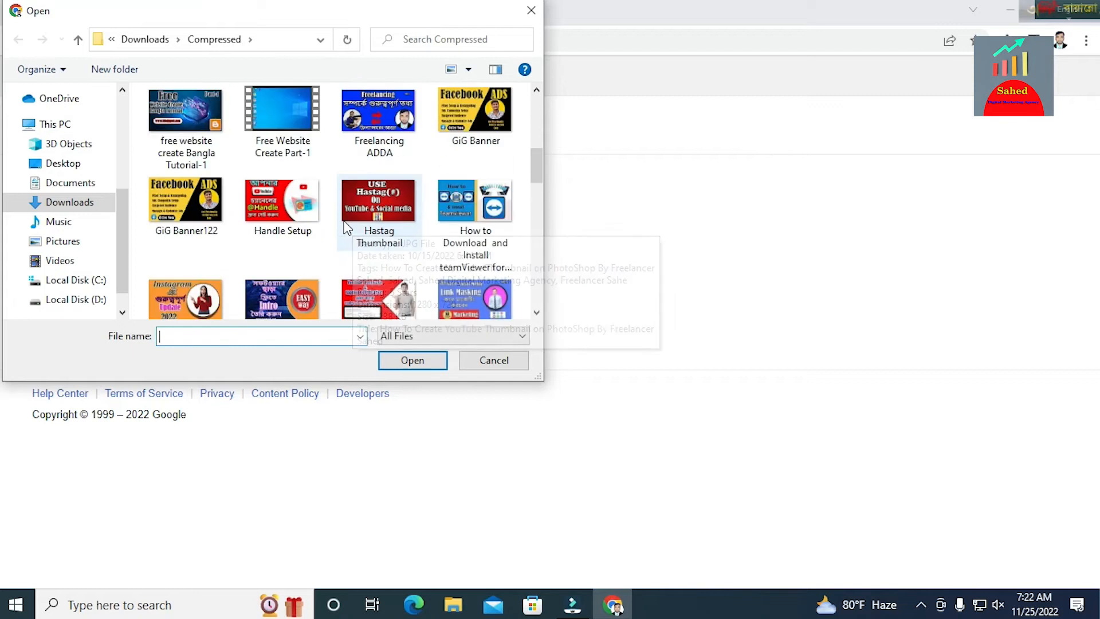
scroll(363, 190, "up", 5)
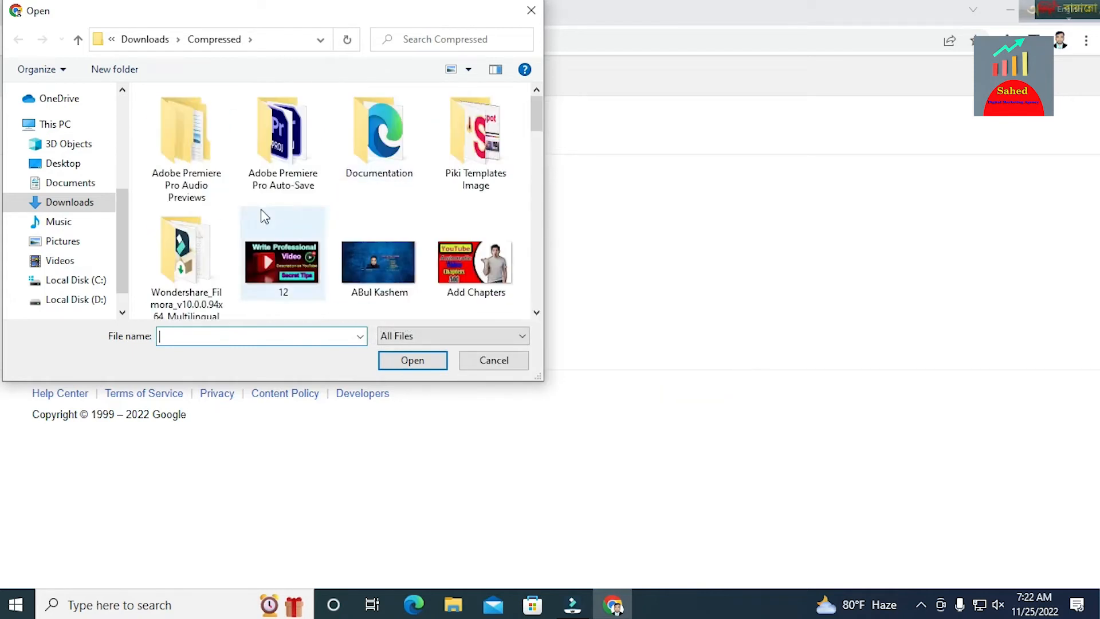
Try to upload YouTube Video Licence.jpg from the Downloads > Compressed folder as the blog's custom favicon and save it.
left_click(66, 203)
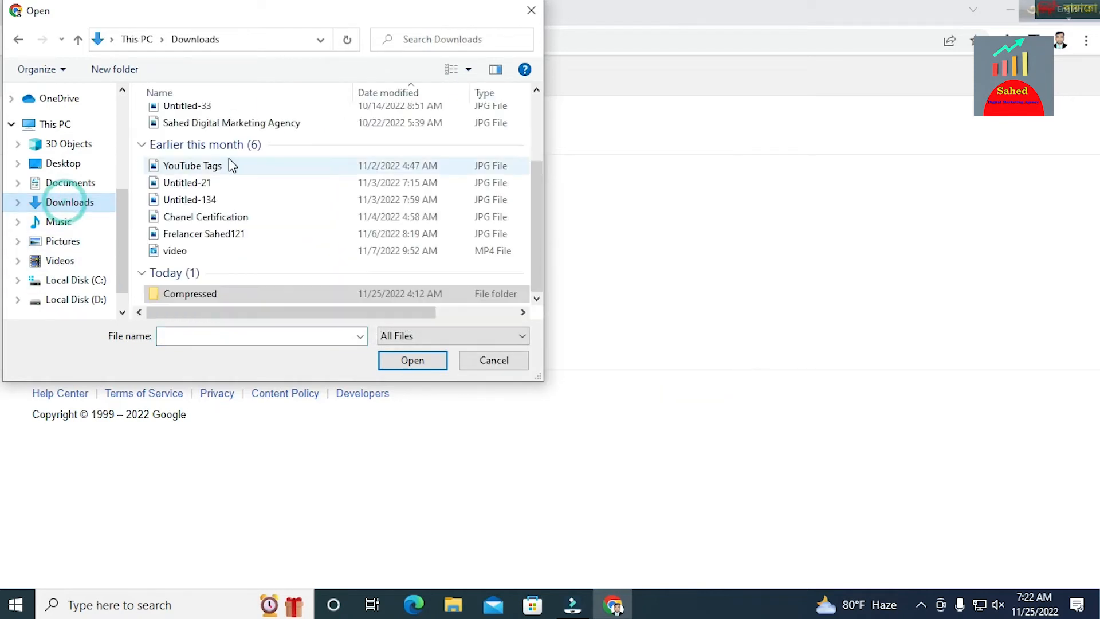
right_click(200, 295)
left_click(236, 195)
scroll(345, 219, "down", 5)
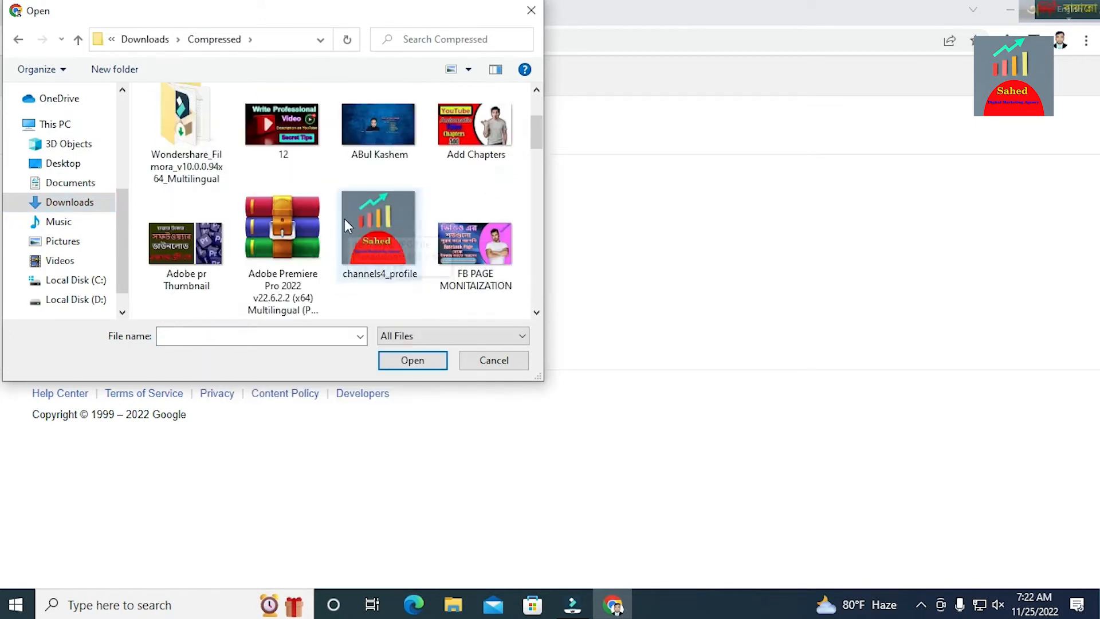
scroll(401, 269, "down", 3)
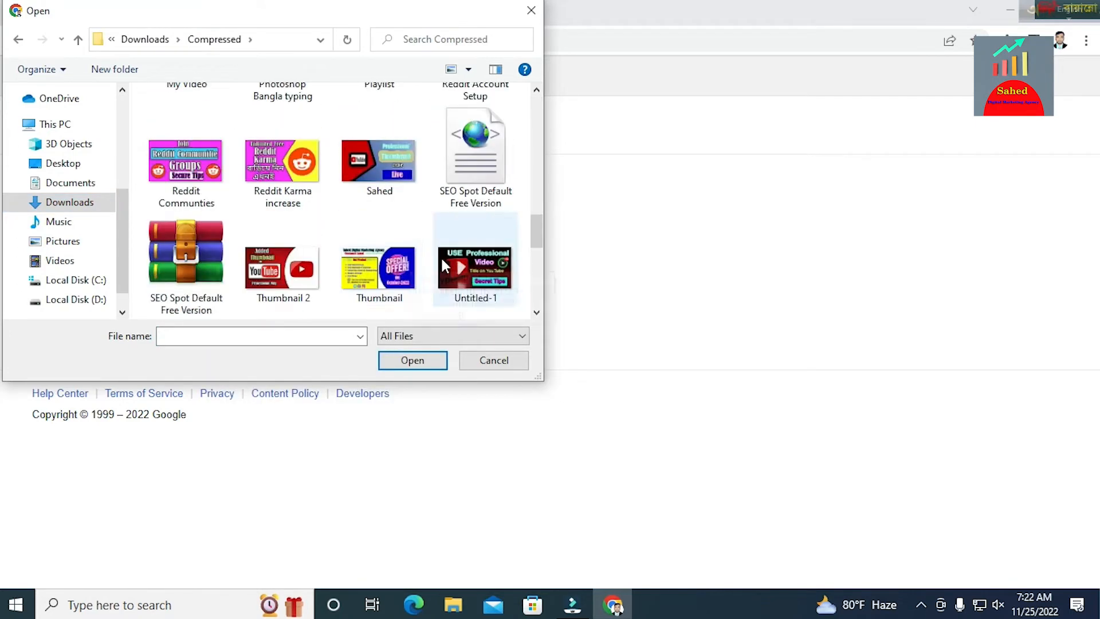
scroll(373, 243, "down", 5)
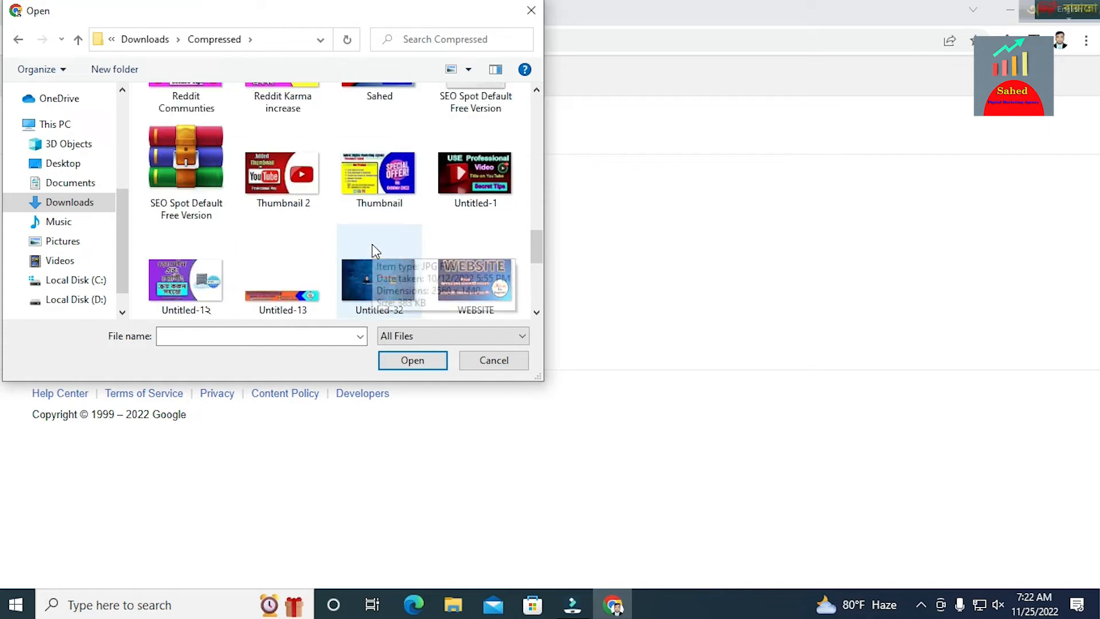
left_click(274, 289)
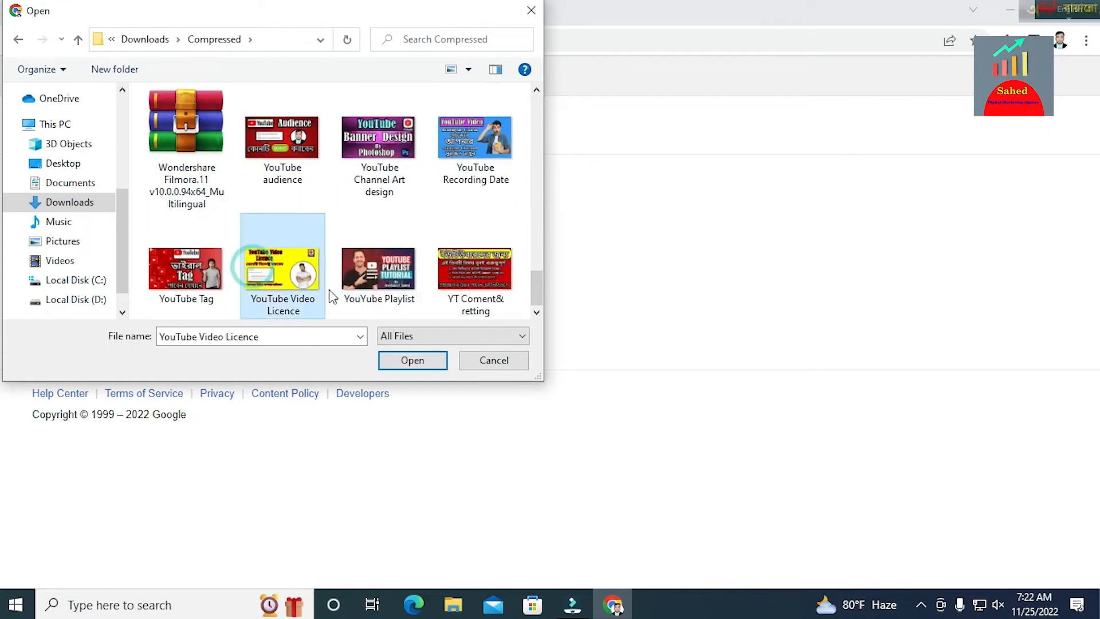
left_click(395, 361)
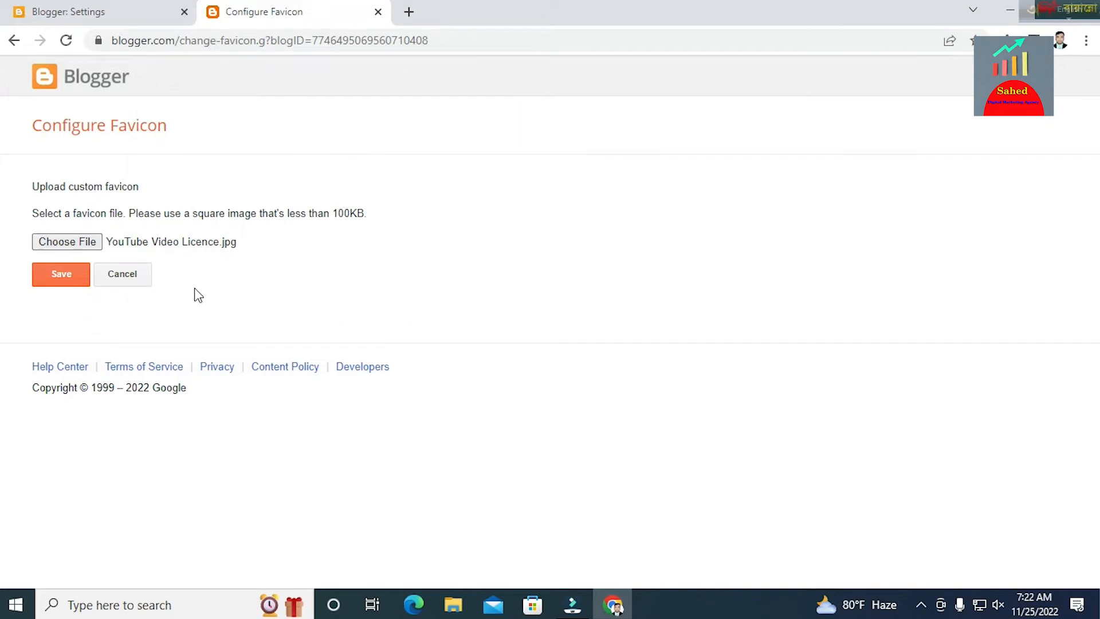
left_click(58, 274)
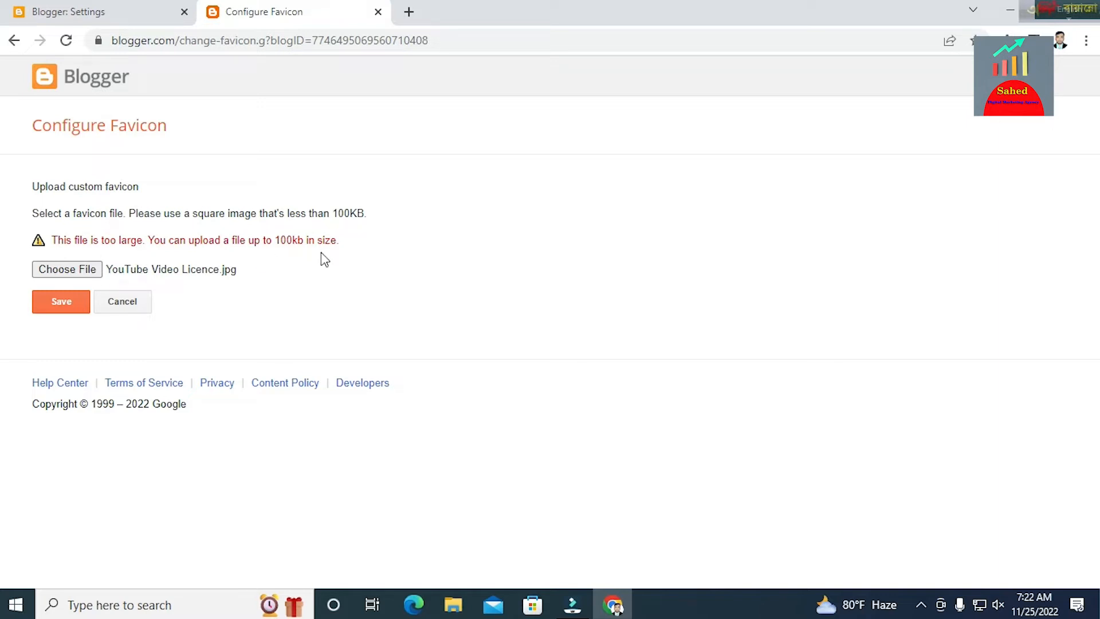
Replace the chosen favicon file with channels4_profile.jpg from the Compressed folder.
left_click(69, 274)
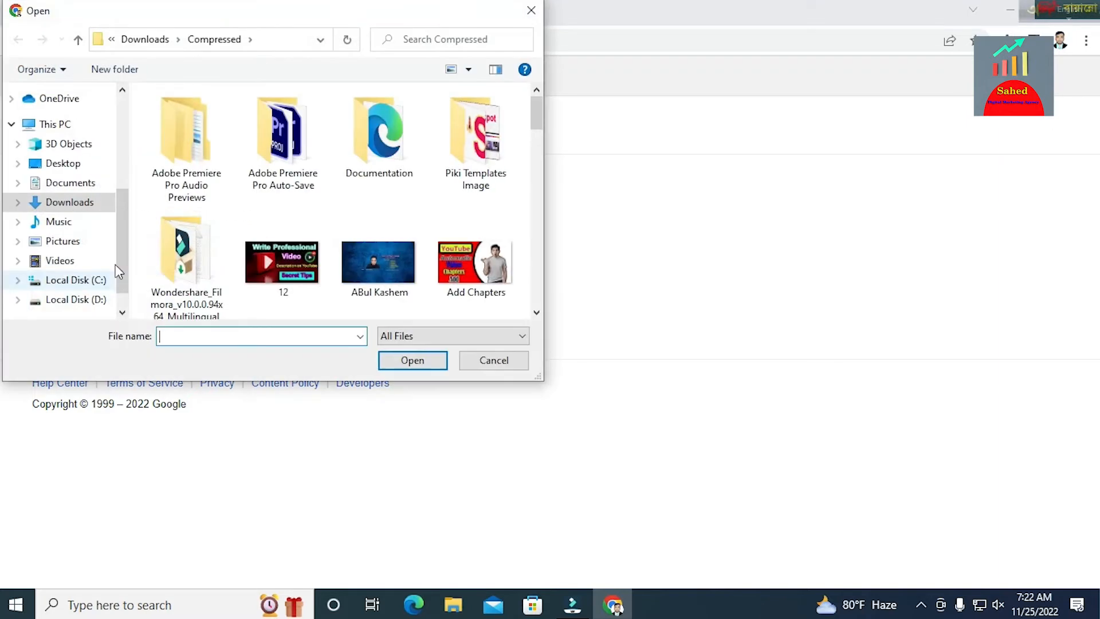
scroll(450, 200, "down", 5)
scroll(453, 196, "up", 8)
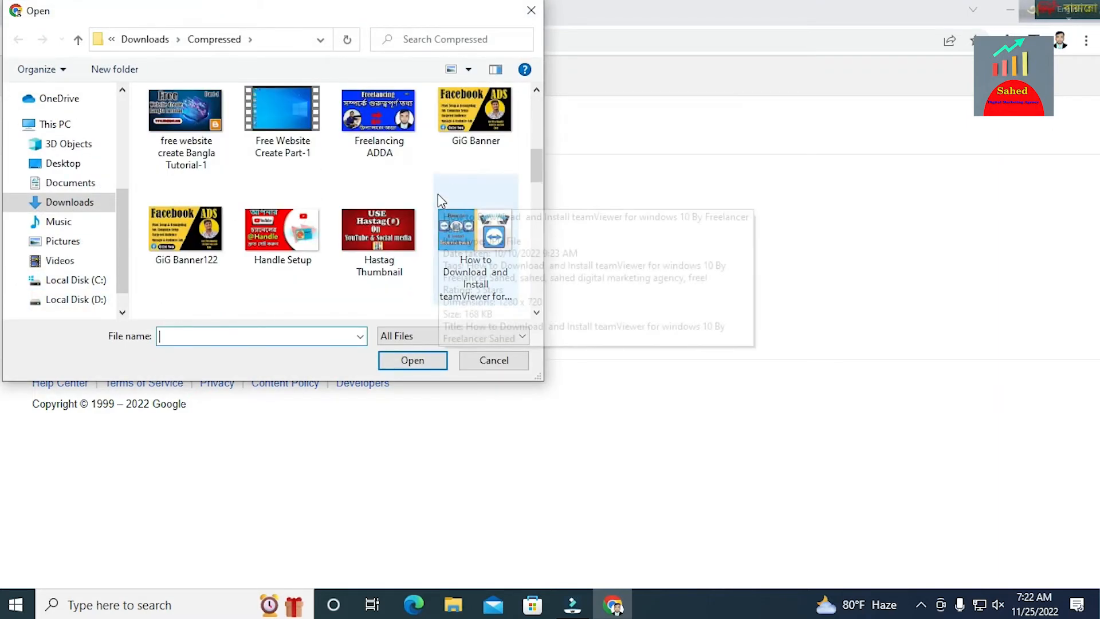
scroll(384, 223, "down", 10)
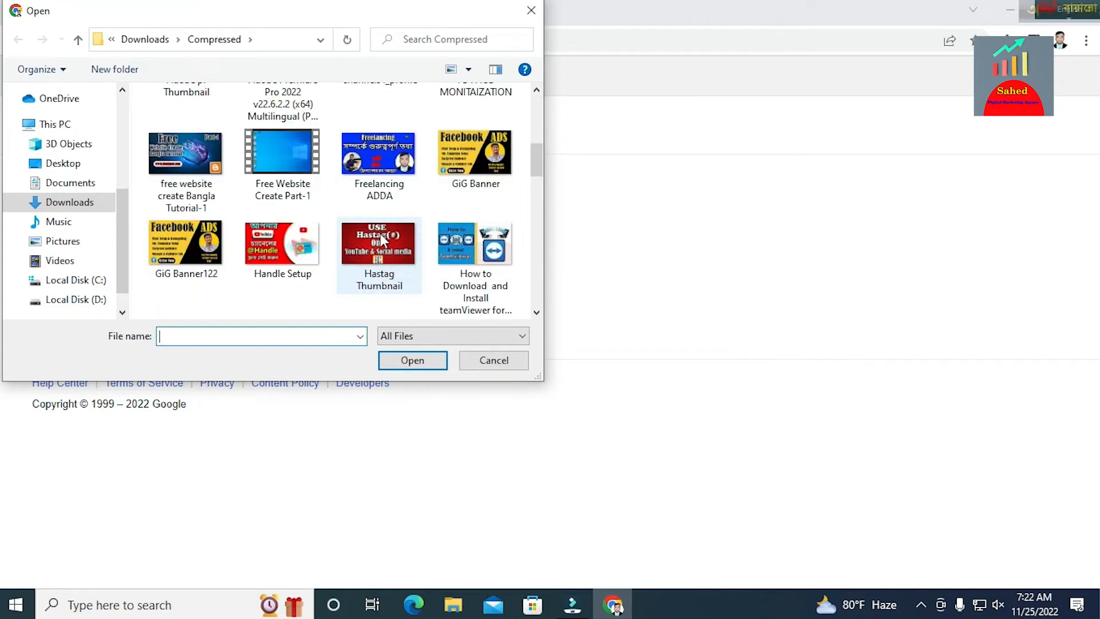
scroll(384, 235, "up", 10)
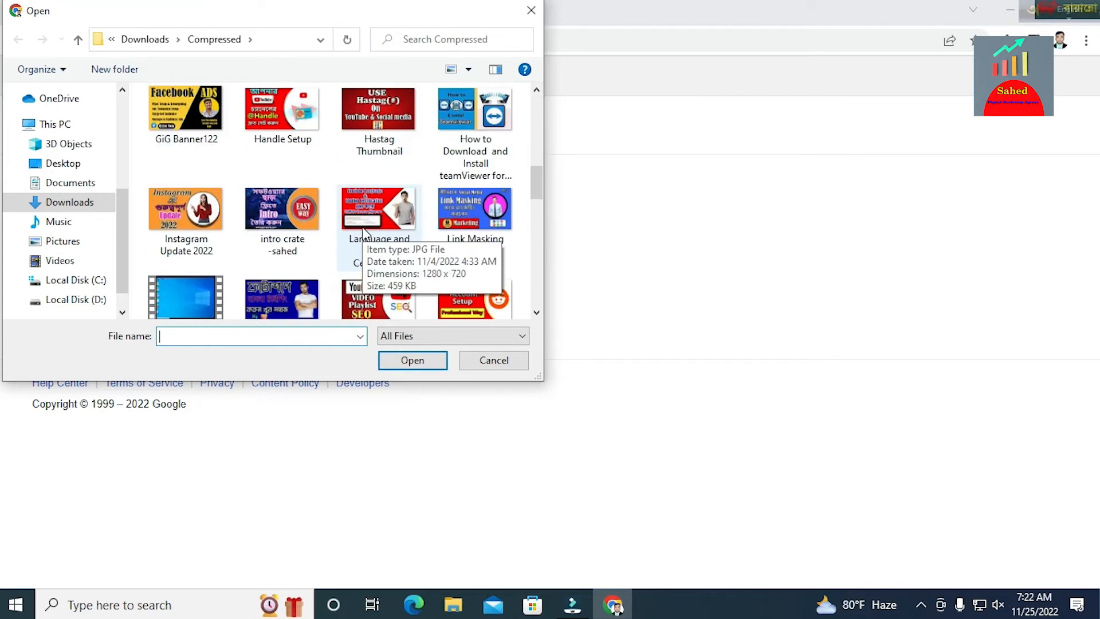
scroll(396, 238, "down", 6)
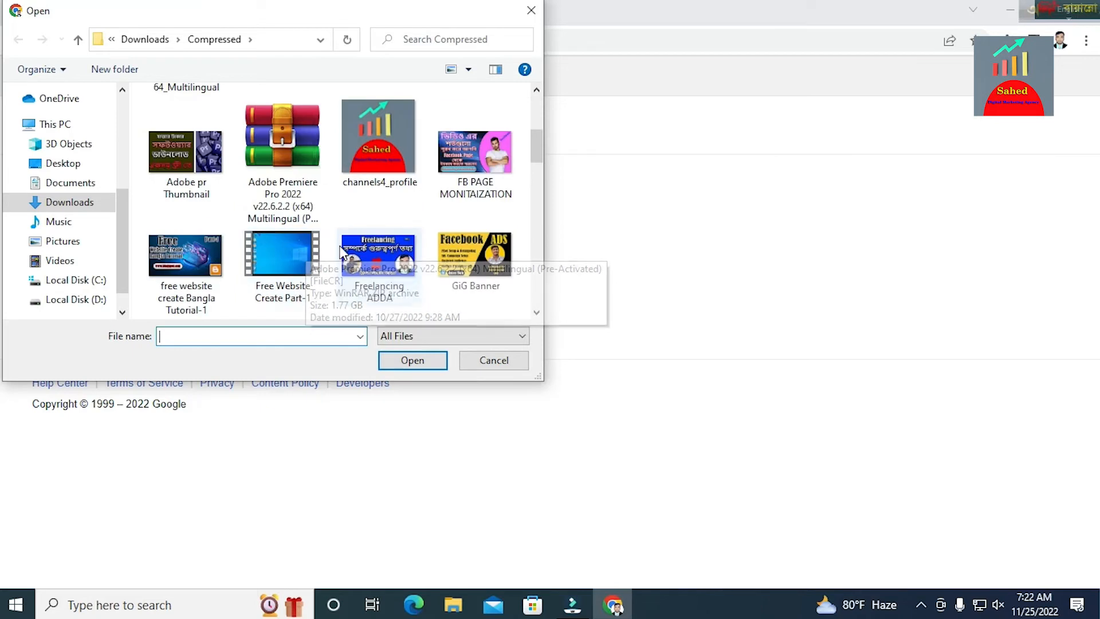
scroll(364, 249, "down", 3)
scroll(457, 277, "up", 4)
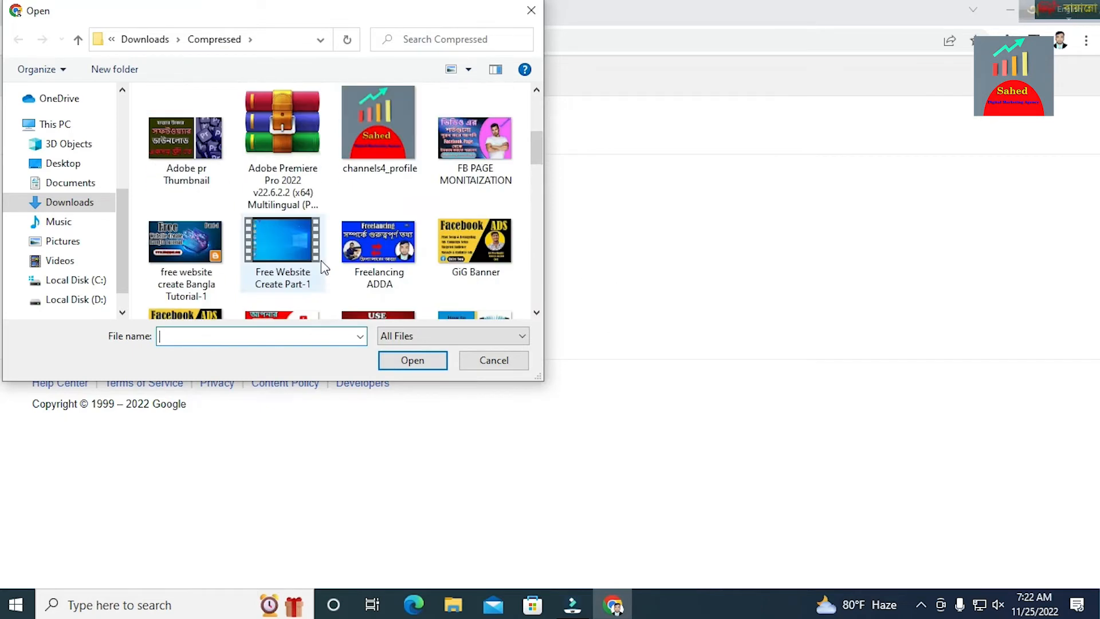
scroll(321, 209, "up", 4)
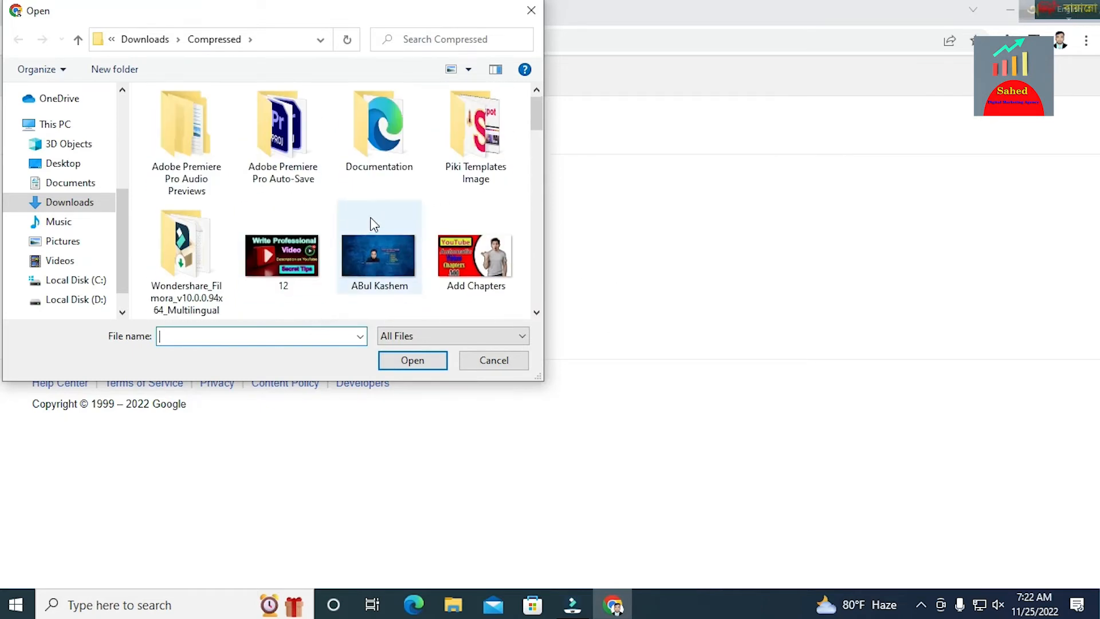
scroll(369, 222, "down", 2)
left_click(379, 229)
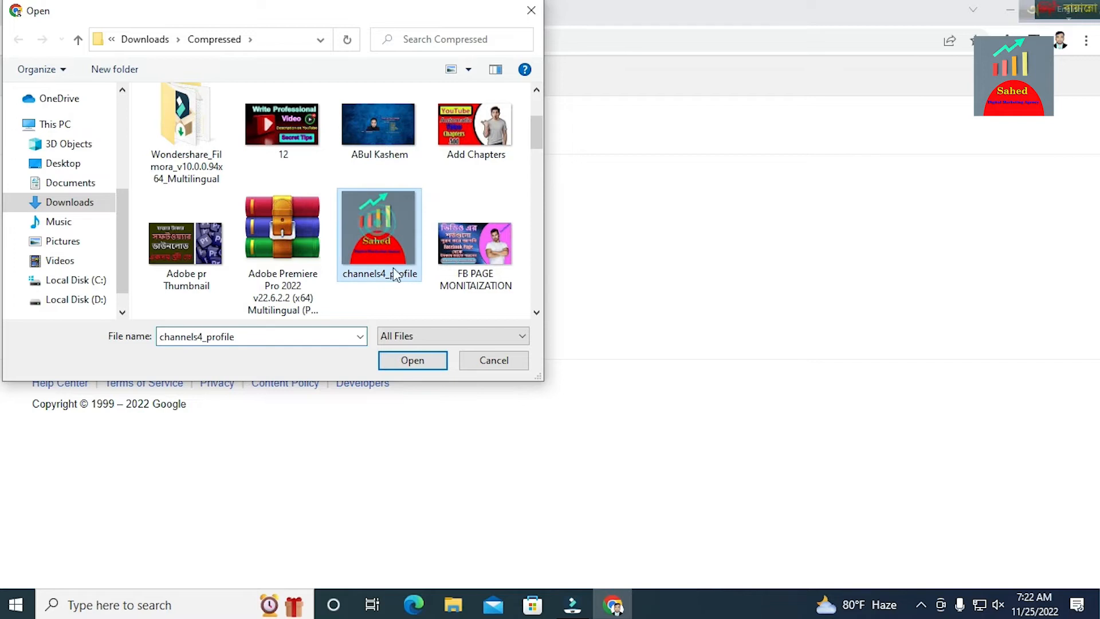
left_click(412, 361)
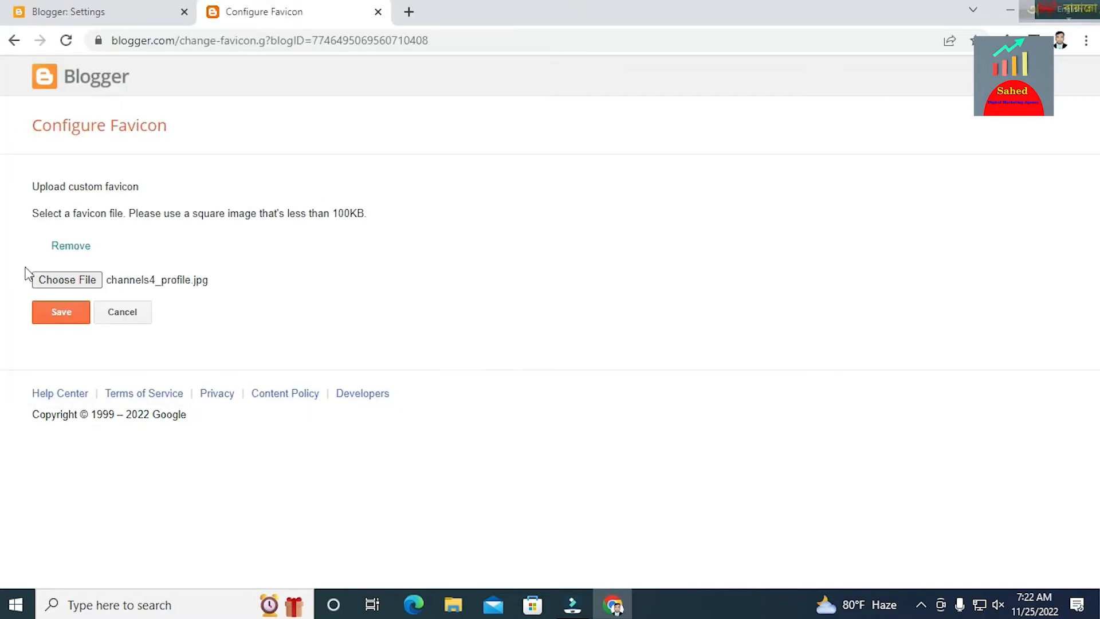
Remove the current favicon, select channels4_profile.jpg from the Compressed folder again and save the favicon configuration.
left_click(66, 253)
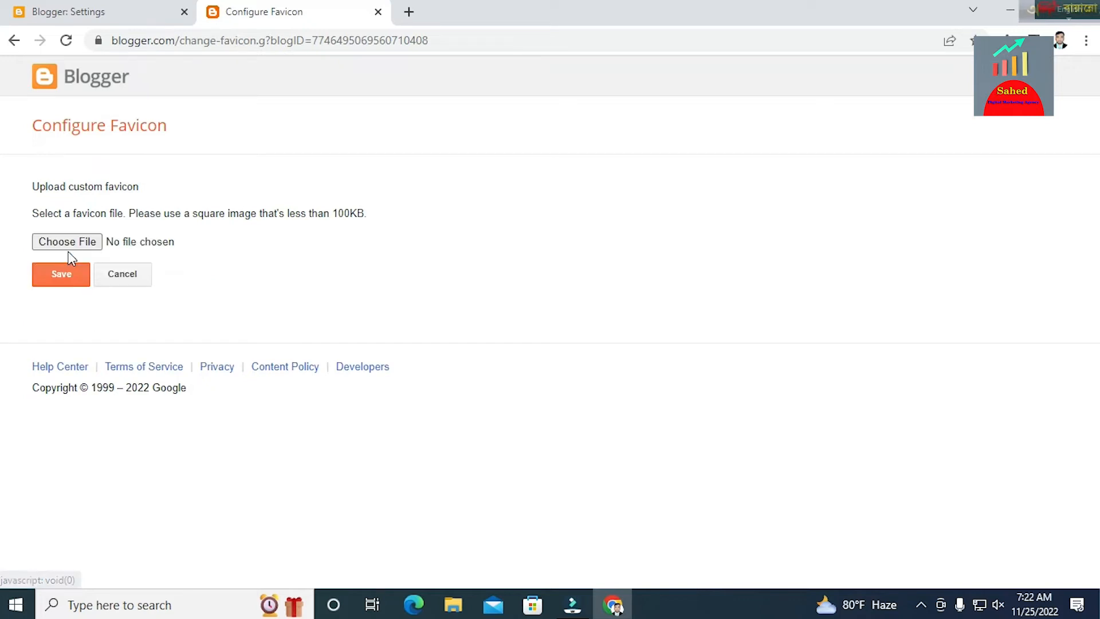
left_click(66, 281)
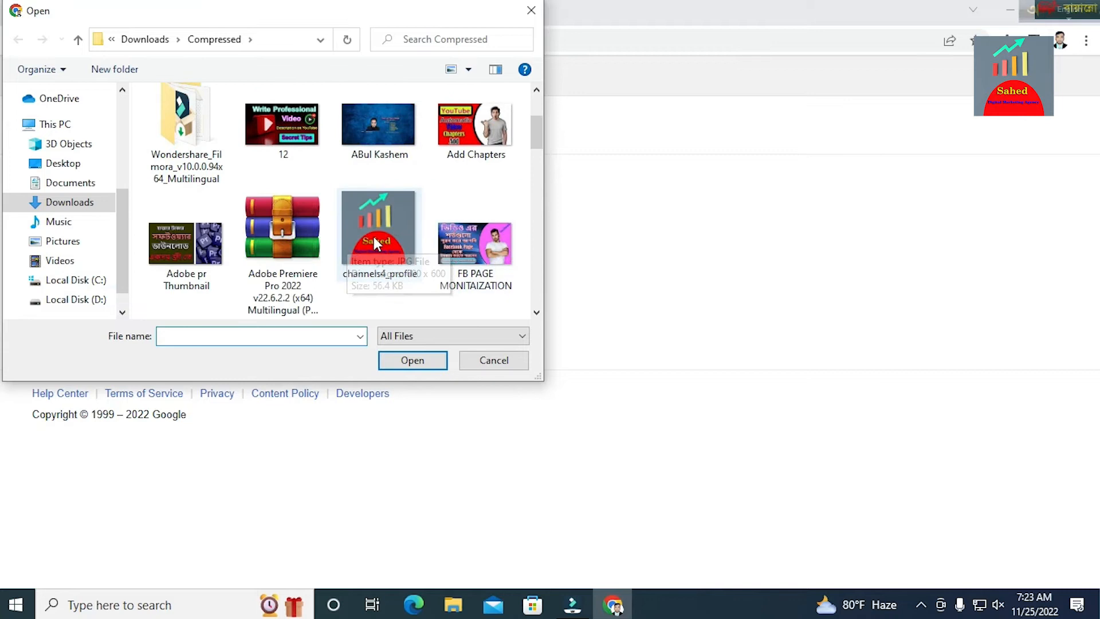
left_click(373, 236)
left_click(420, 360)
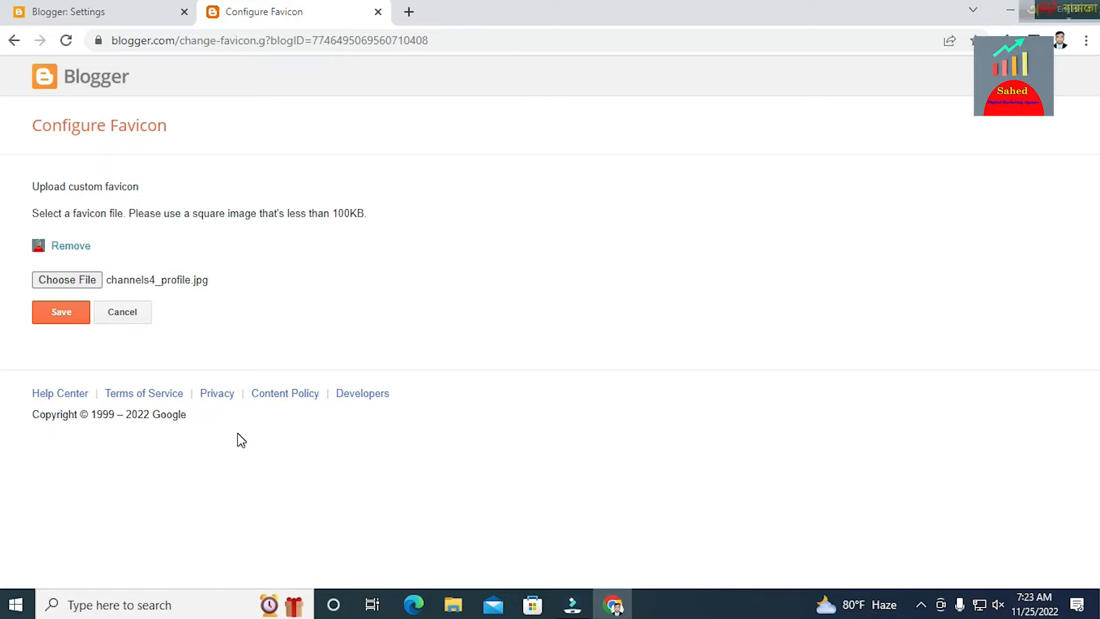
left_click(65, 303)
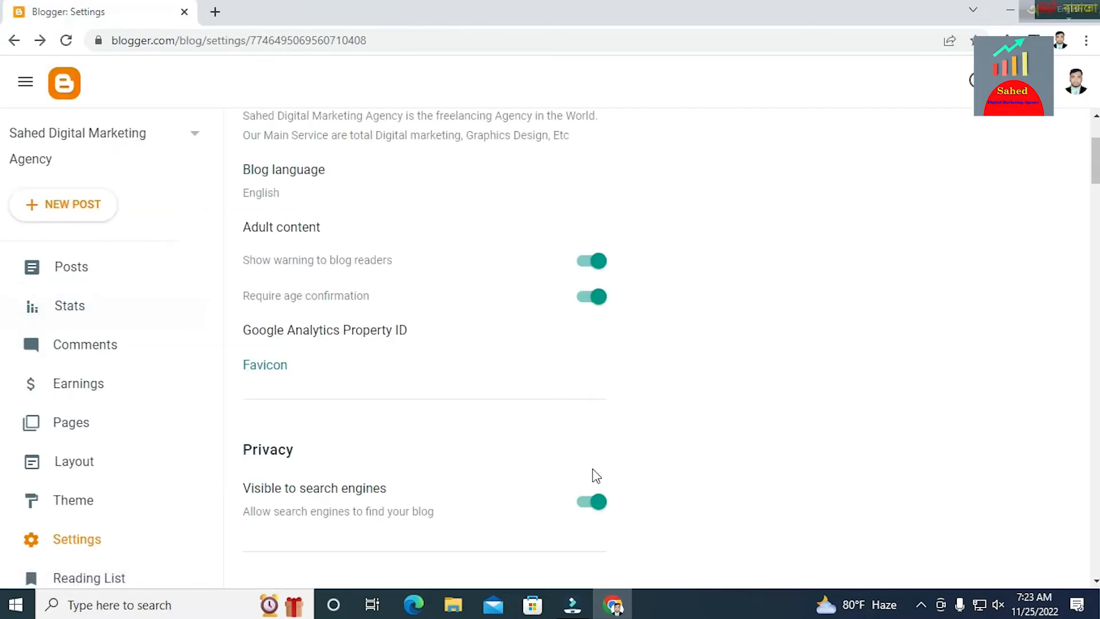
Review the blog's Privacy, Publishing, HTTPS and Permissions settings.
scroll(286, 390, "down", 3)
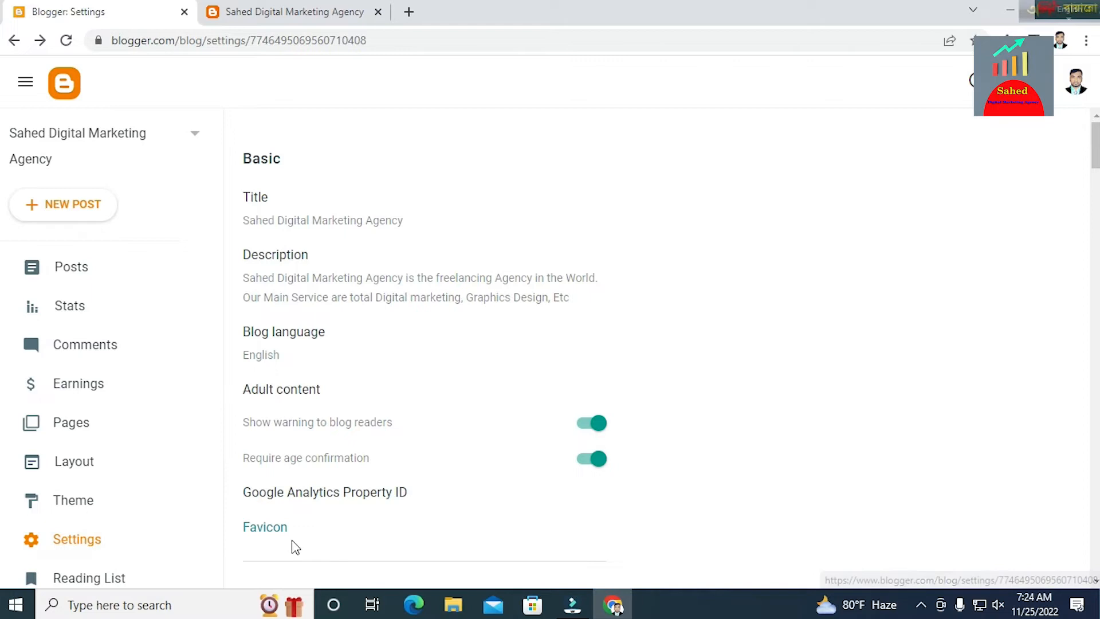
scroll(317, 485, "down", 3)
scroll(317, 484, "down", 1)
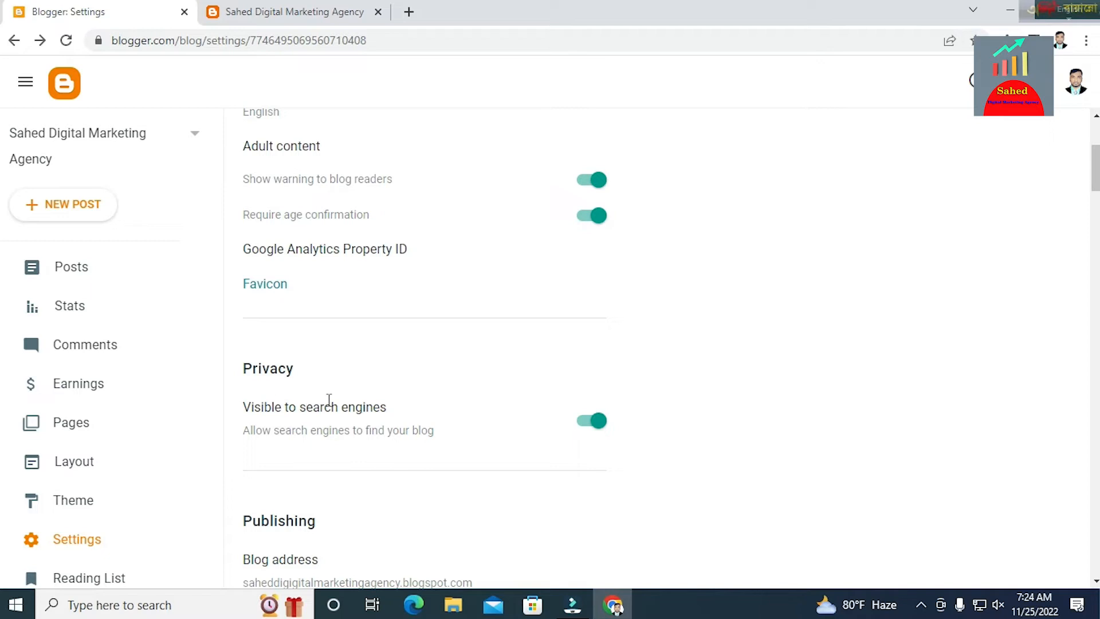
scroll(325, 424, "down", 3)
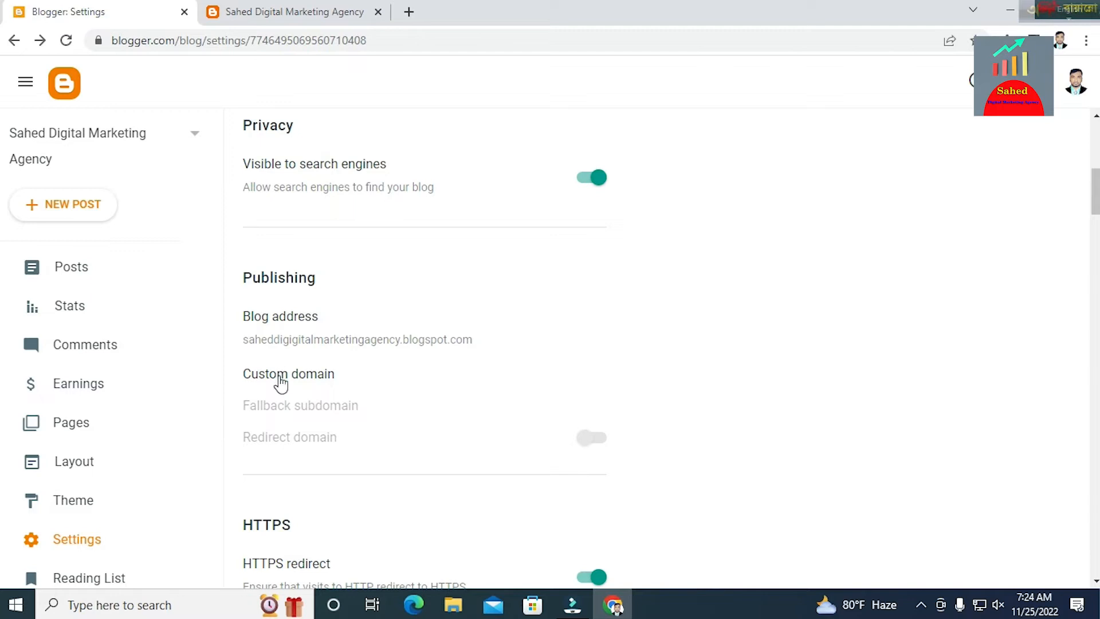
scroll(287, 380, "down", 1)
scroll(288, 380, "down", 2)
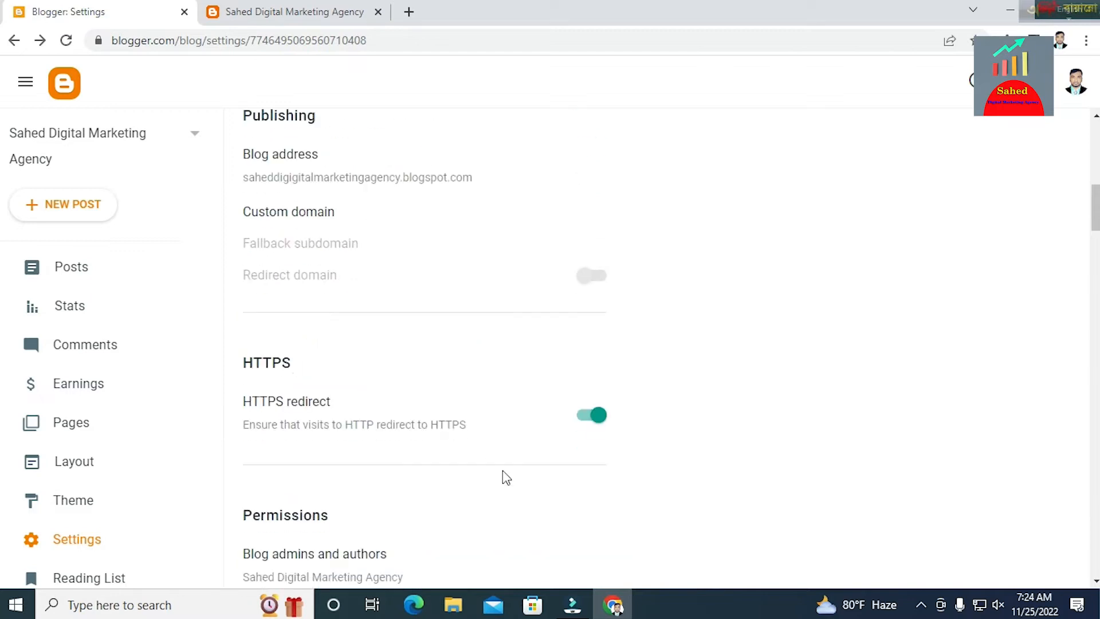
scroll(274, 426, "down", 1)
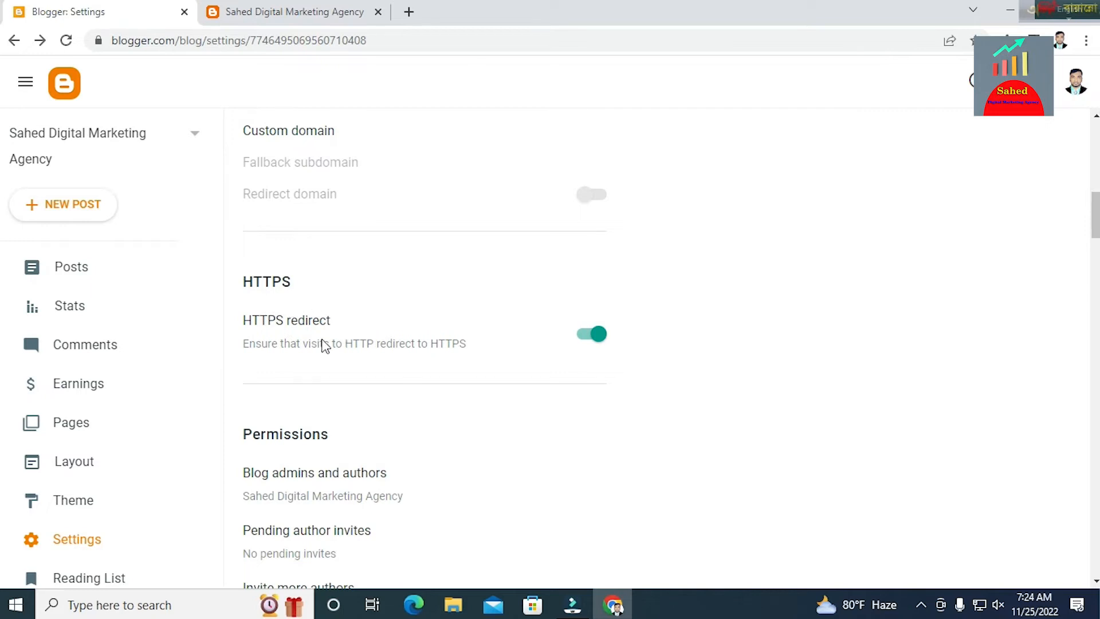
scroll(405, 409, "down", 1)
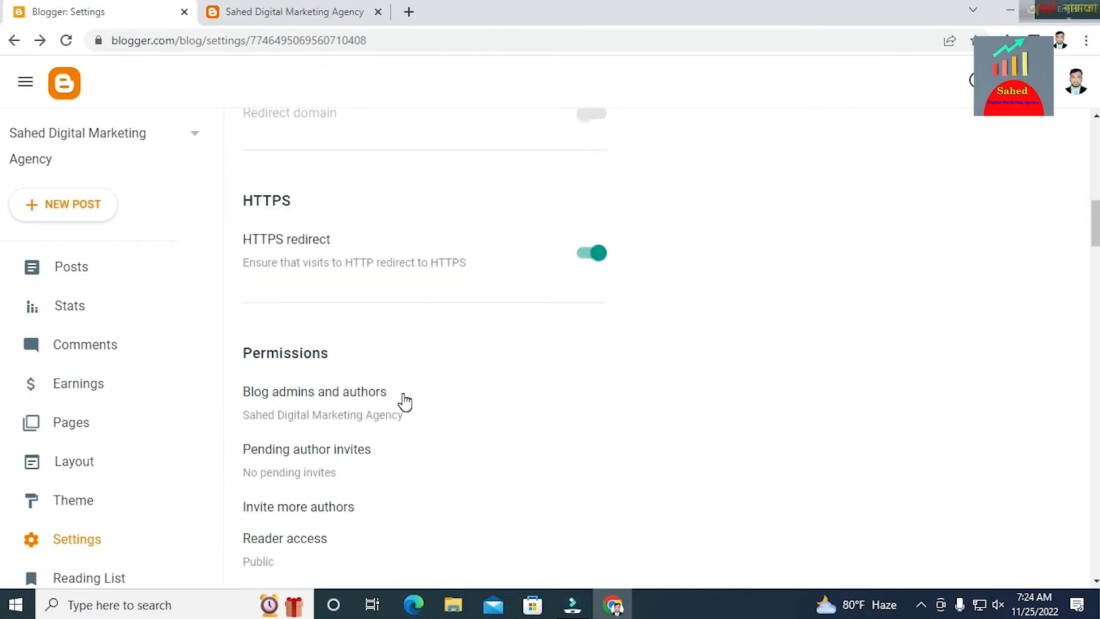
scroll(355, 390, "down", 1)
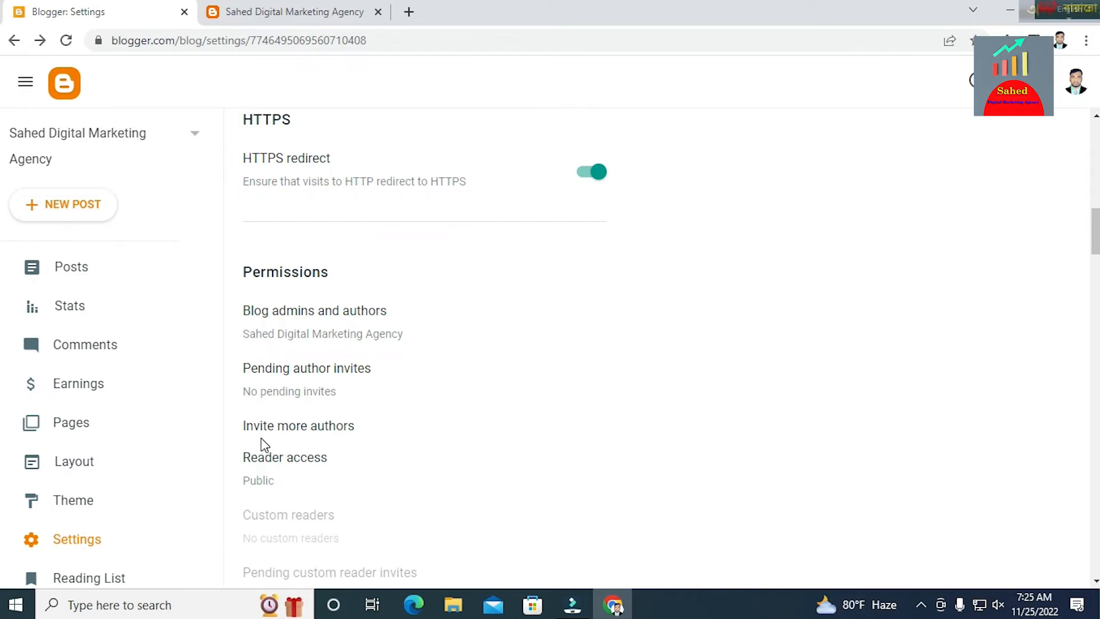
Look through the remaining settings from Posts, Comments and Email down to Errors and redirects and Crawlers and indexing.
scroll(344, 447, "down", 7)
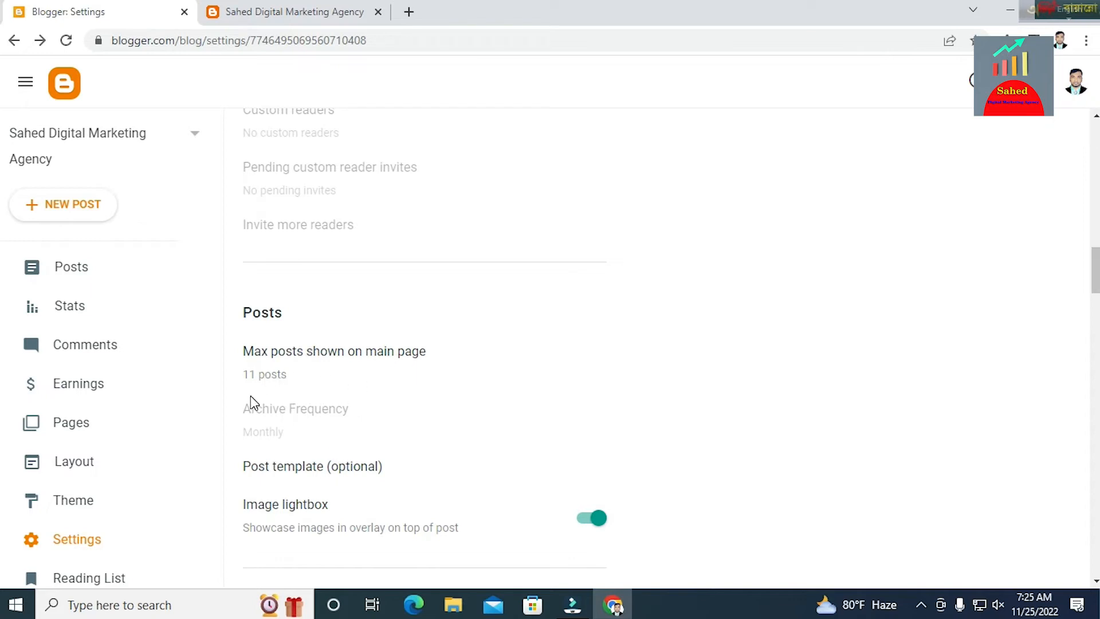
scroll(287, 400, "down", 3)
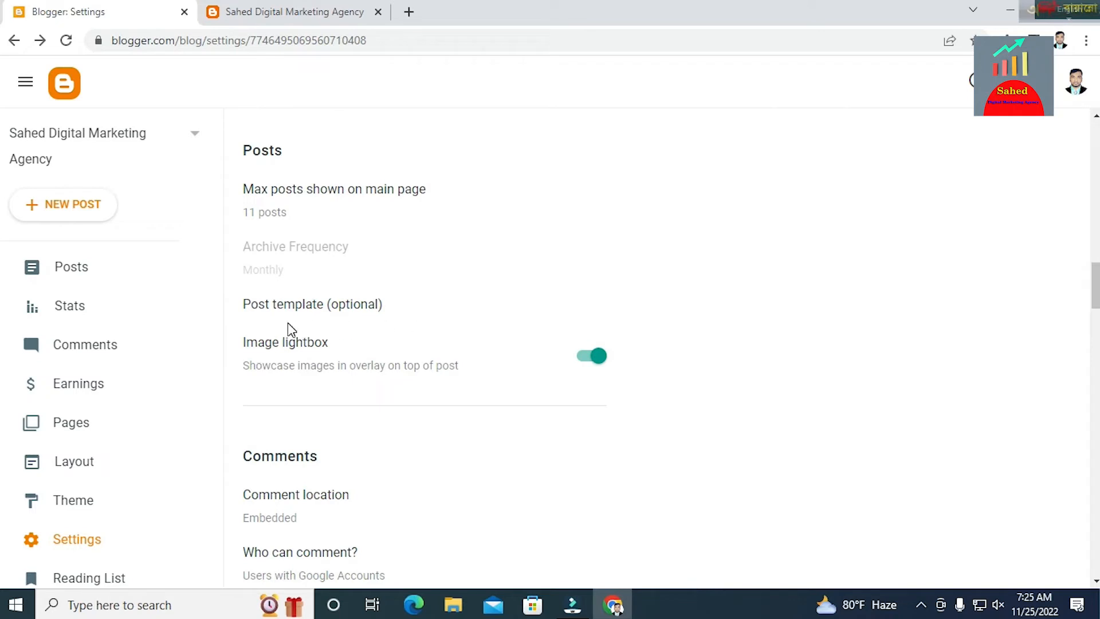
scroll(338, 338, "down", 1)
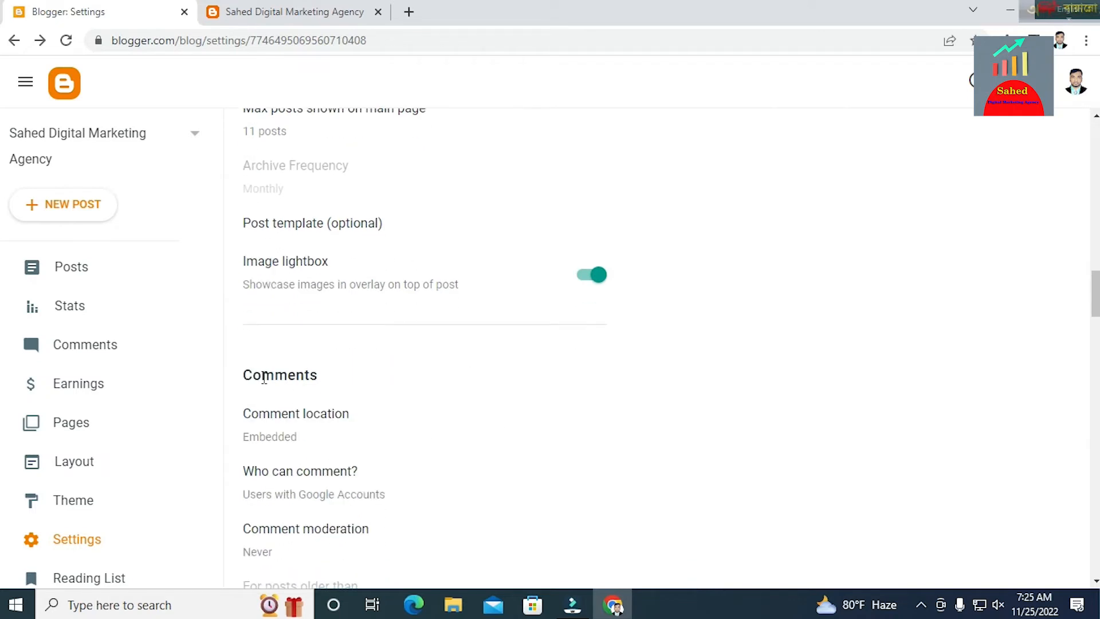
scroll(298, 386, "down", 6)
scroll(338, 370, "down", 4)
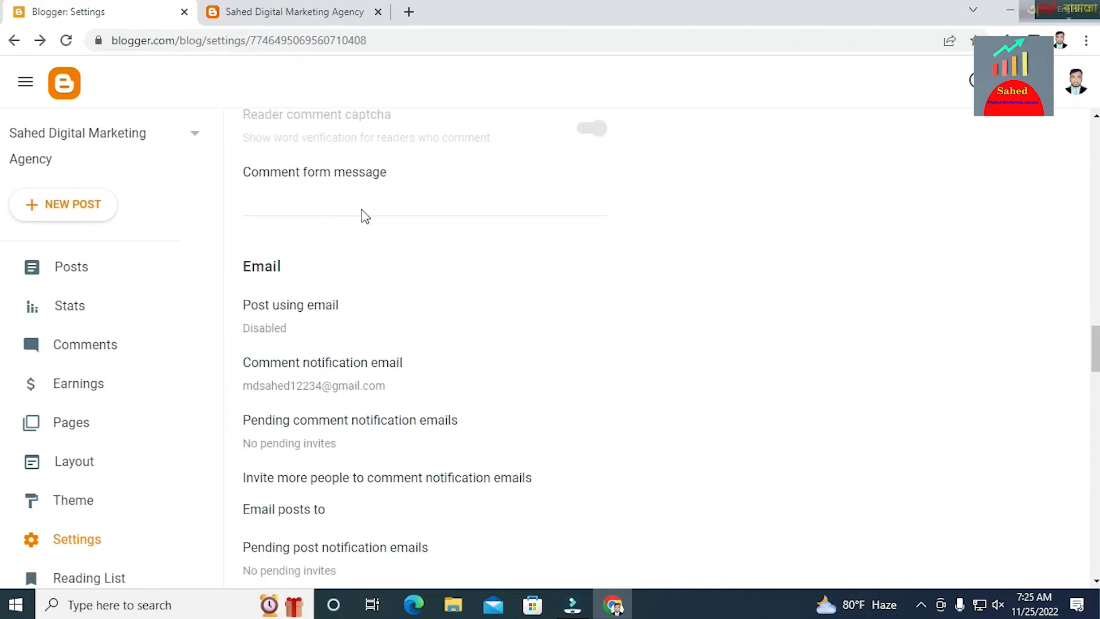
scroll(290, 398, "down", 15)
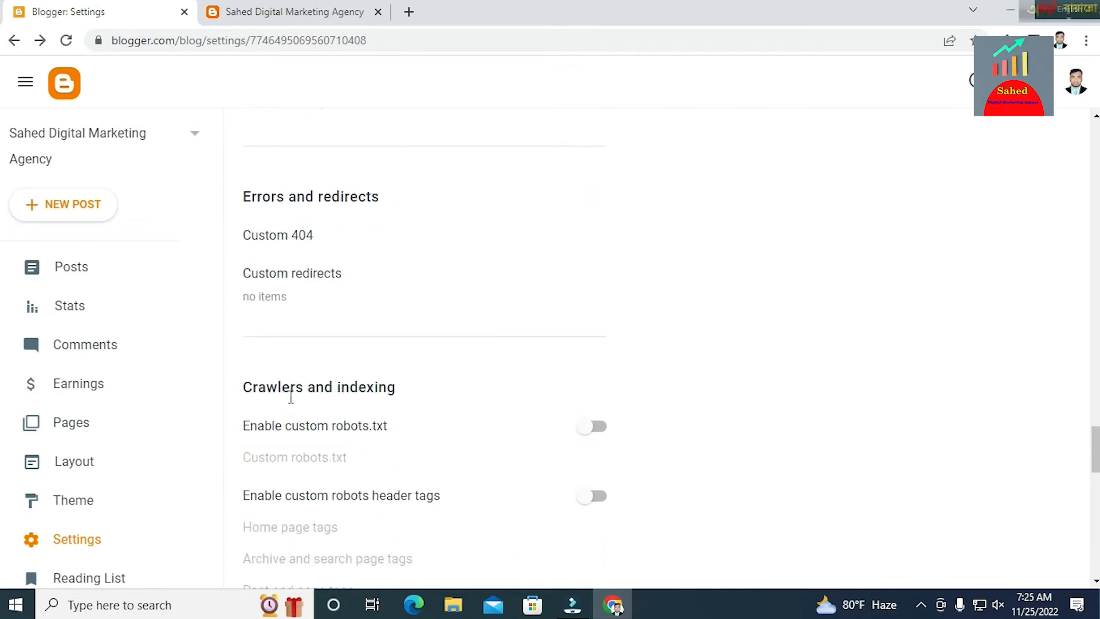
Enable the search description option in the blog's Meta tags settings.
scroll(291, 397, "up", 4)
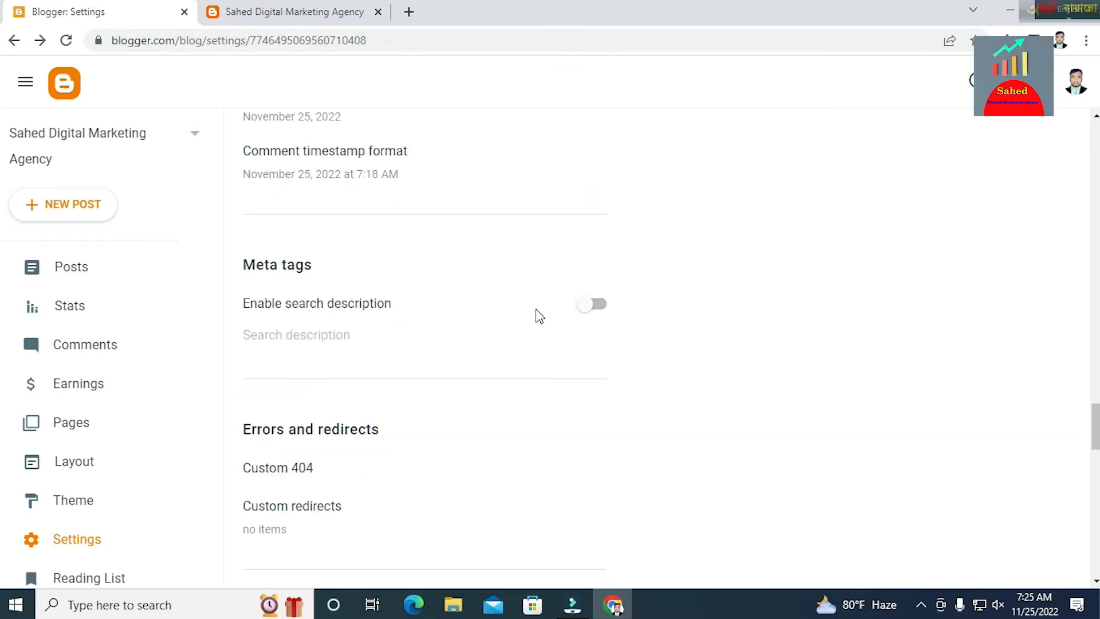
left_click(589, 317)
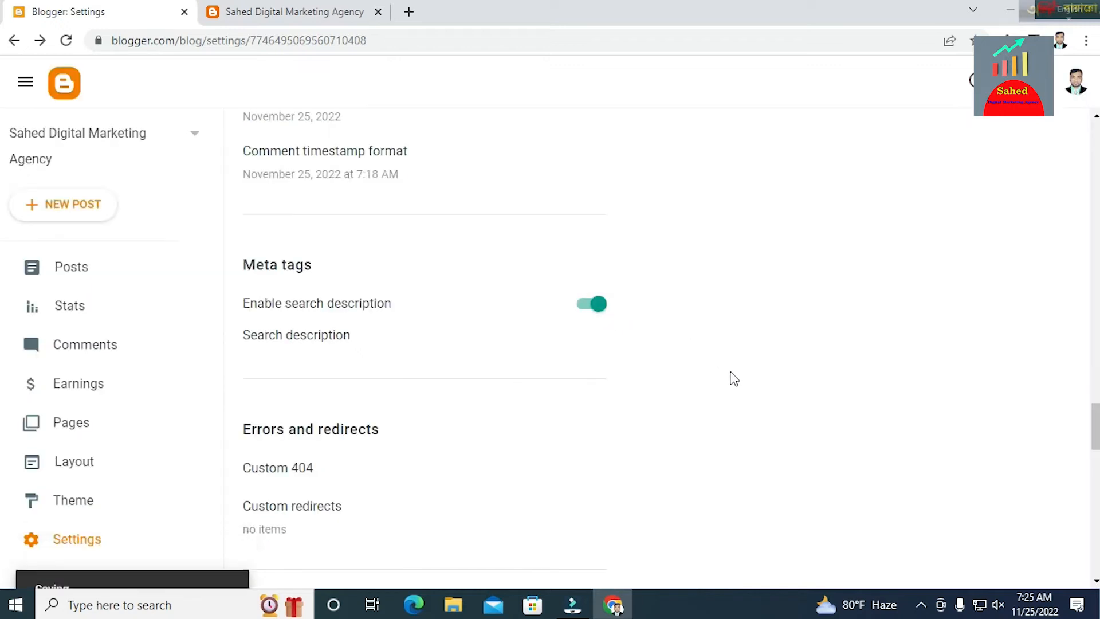
scroll(371, 414, "down", 1)
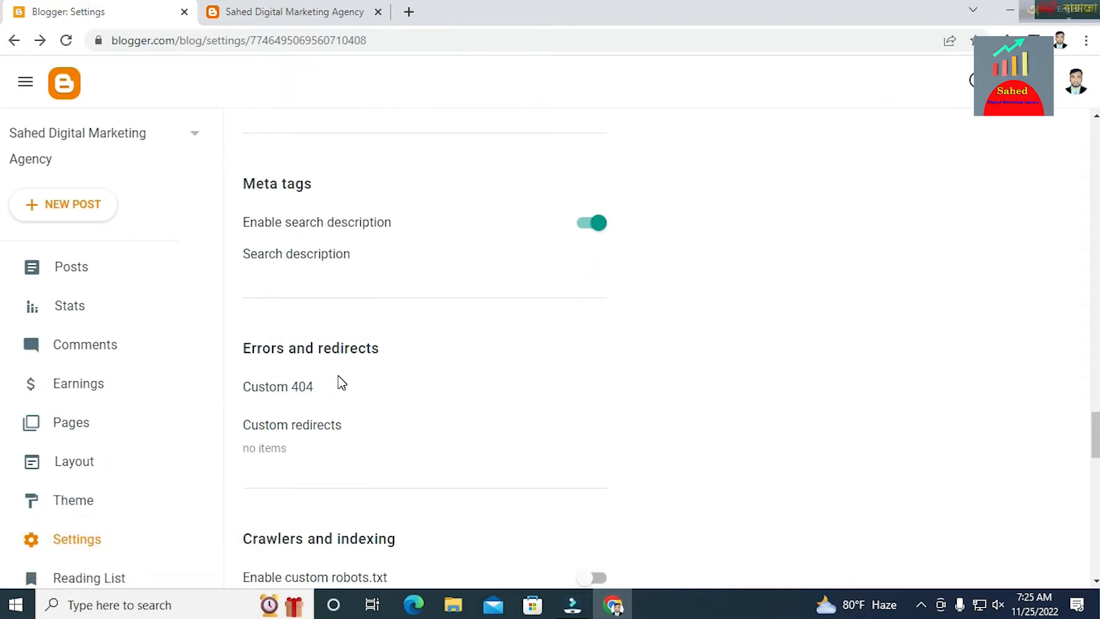
Look through the settings from Errors and redirects down to General, checking the post feed redirect URL option without changing it.
scroll(341, 383, "down", 2)
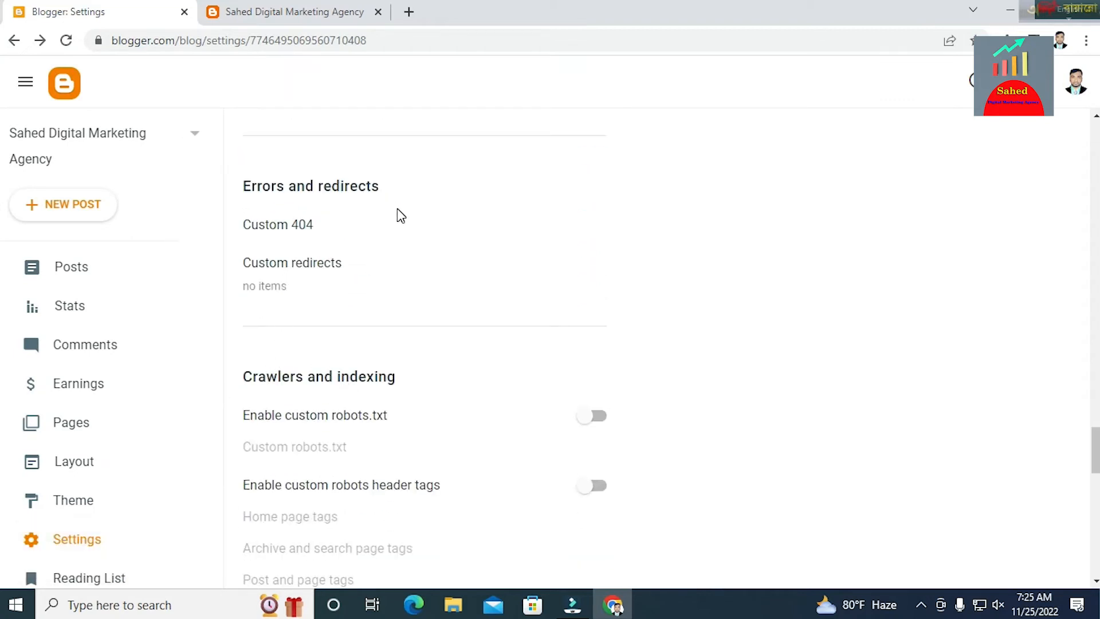
scroll(382, 241, "down", 1)
scroll(387, 245, "down", 1)
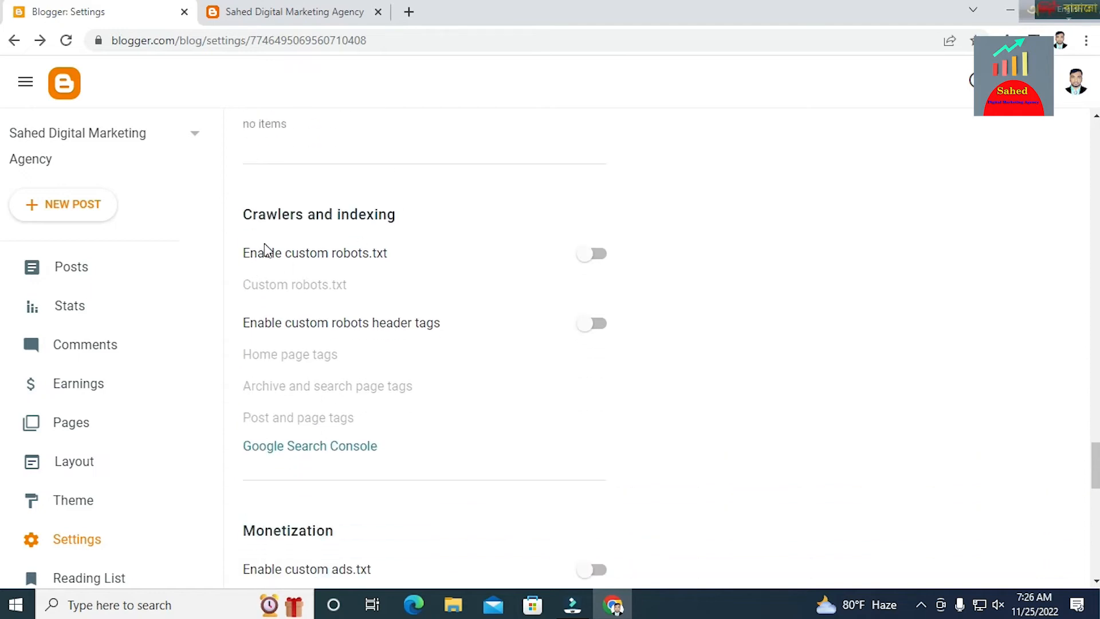
scroll(304, 246, "down", 1)
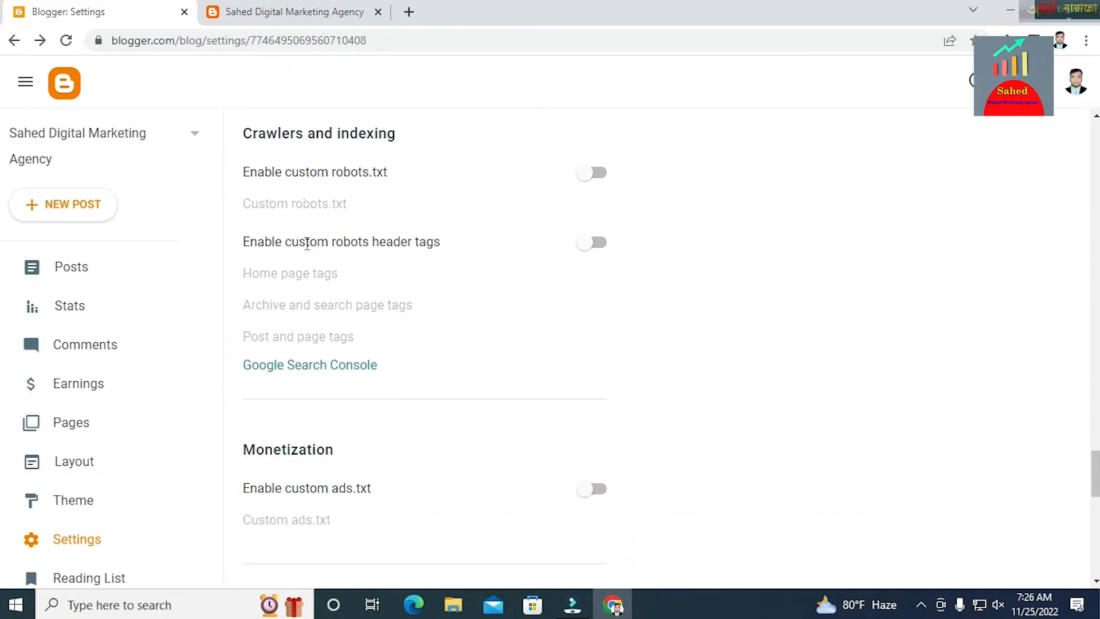
scroll(310, 243, "down", 1)
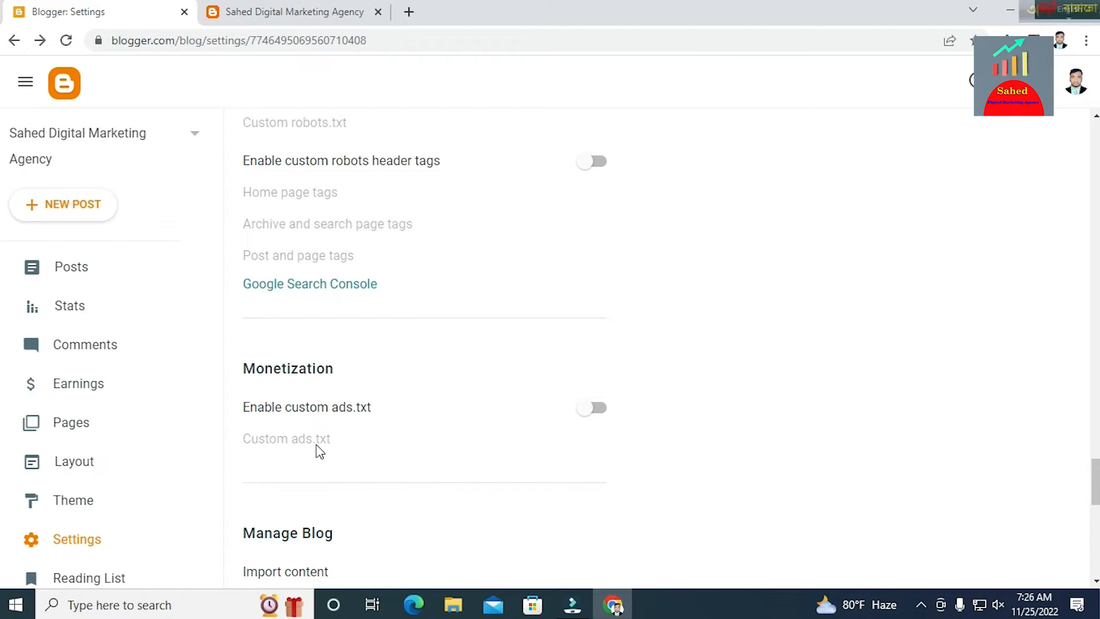
scroll(321, 410, "down", 1)
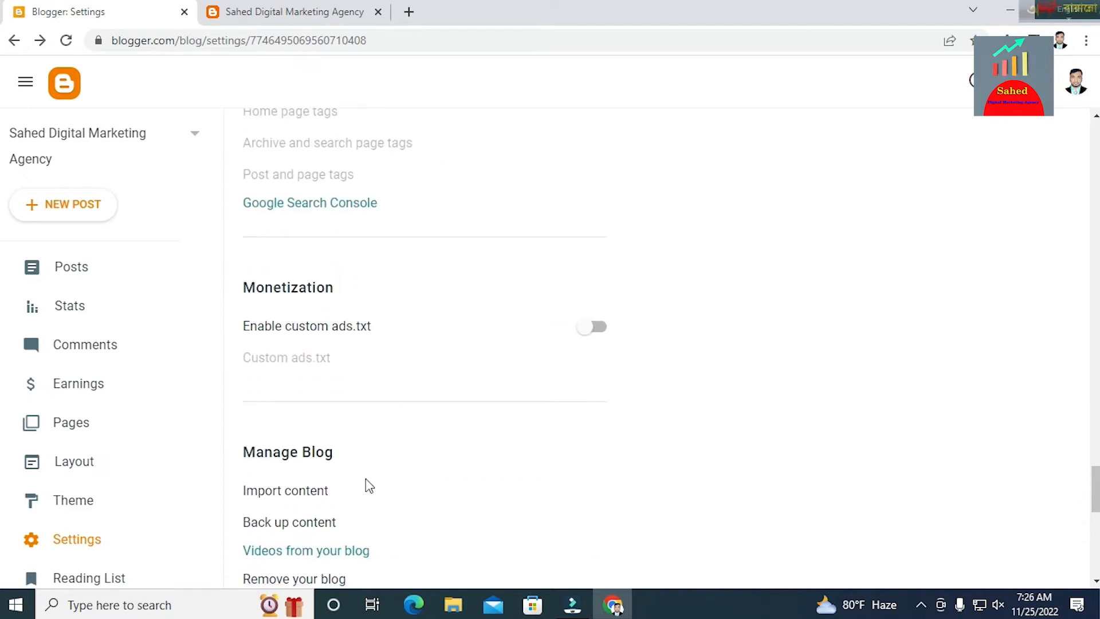
scroll(281, 415, "down", 7)
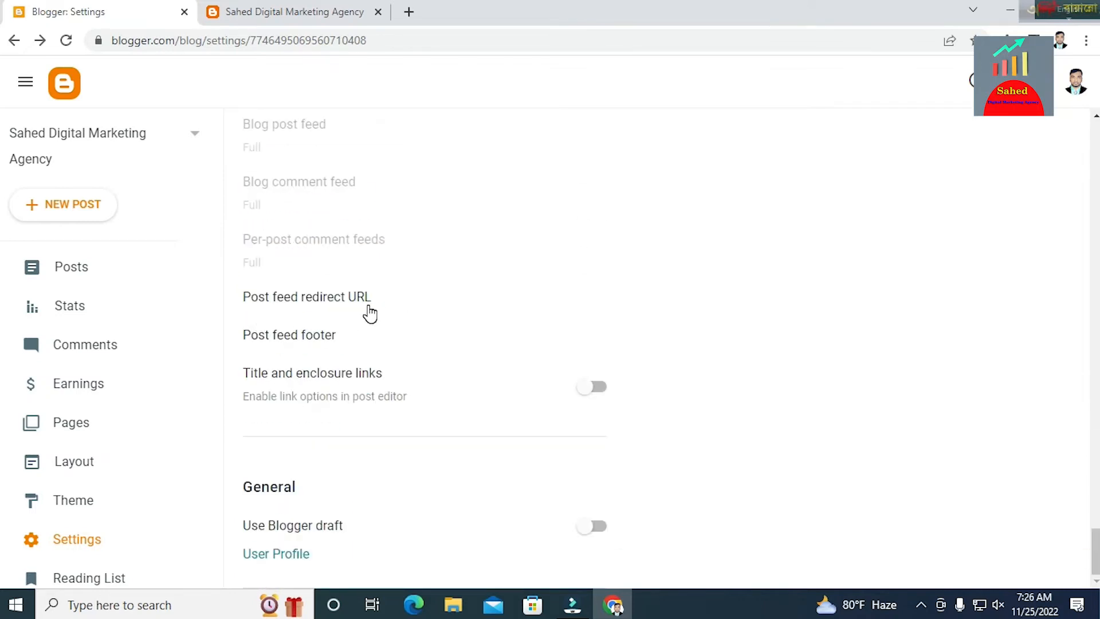
left_click(328, 302)
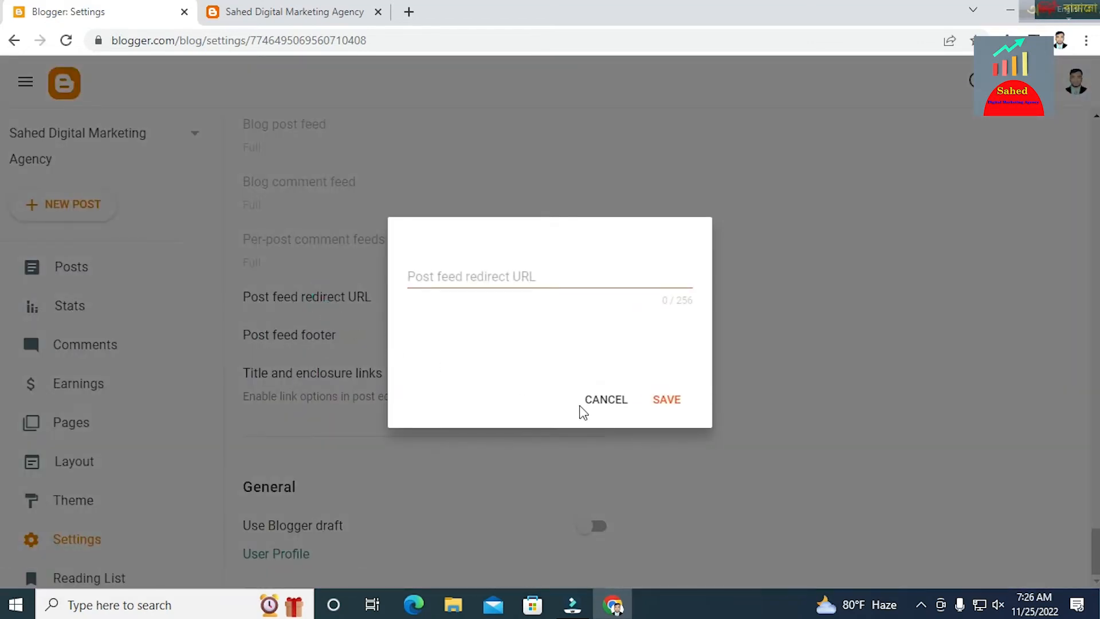
left_click(596, 404)
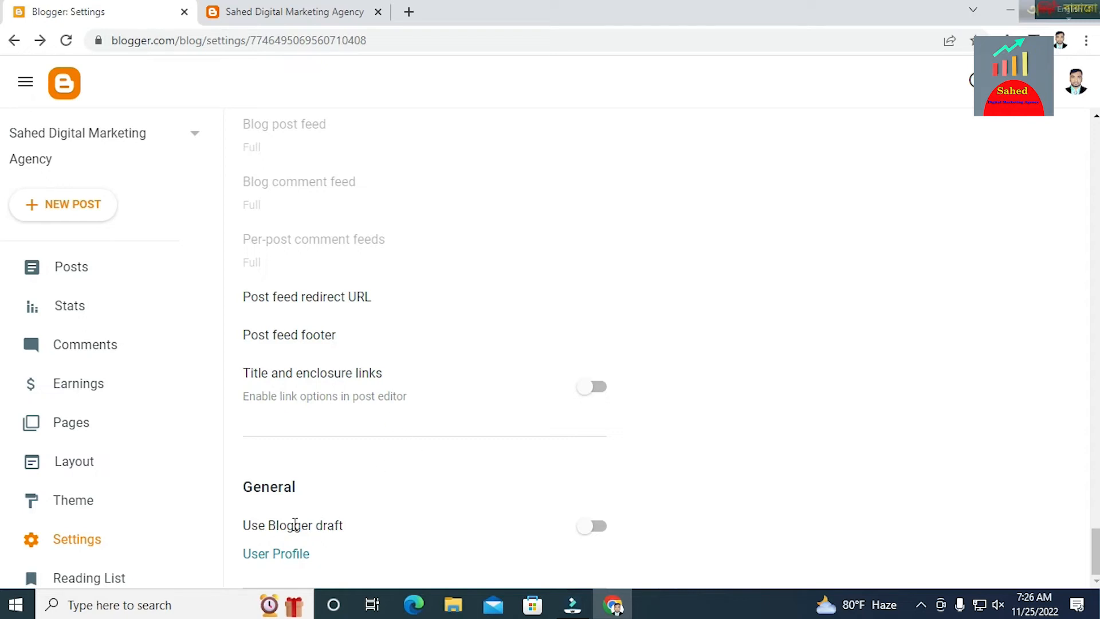
Open the Blogger user profile for editing and upload channels4_profile from the Compressed folder as the profile photo.
left_click(285, 556)
scroll(312, 425, "down", 3)
scroll(314, 423, "down", 6)
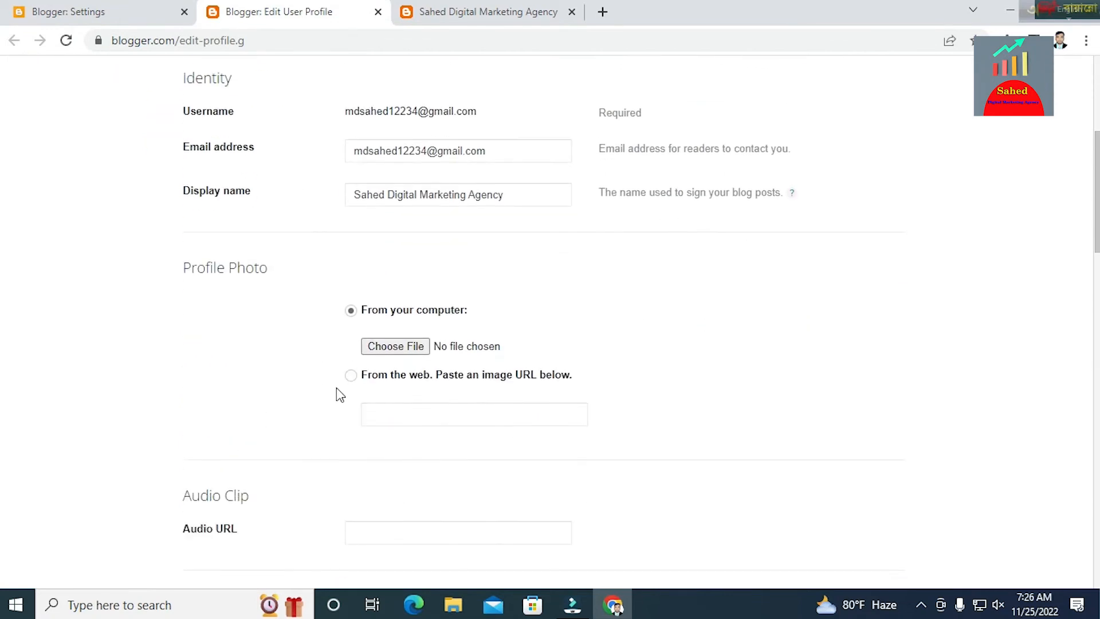
left_click(395, 350)
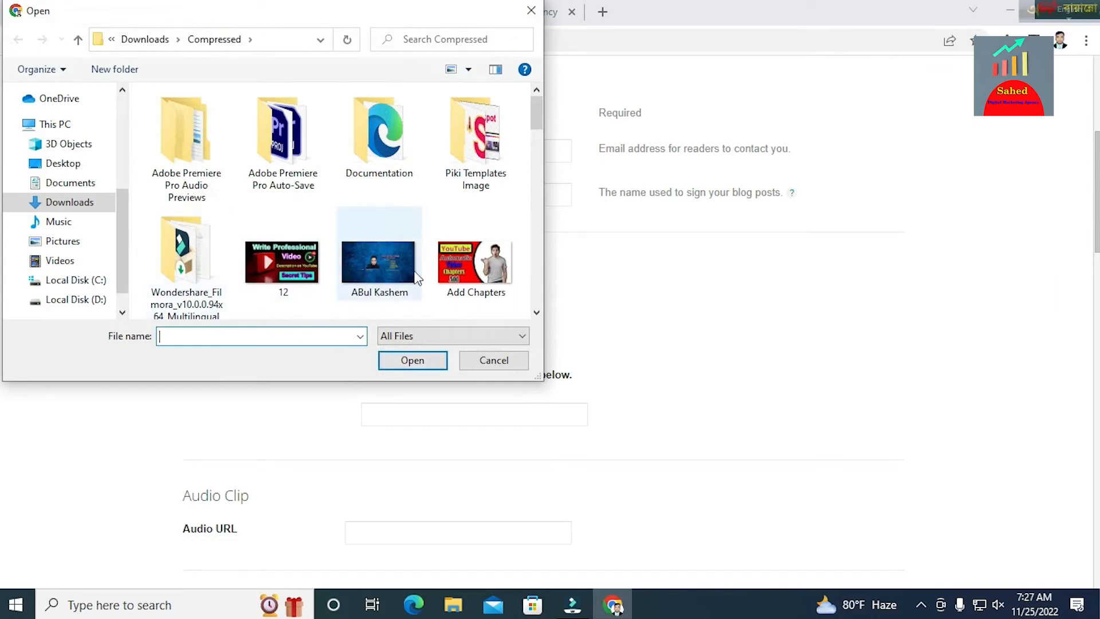
scroll(418, 278, "down", 2)
left_click(386, 269)
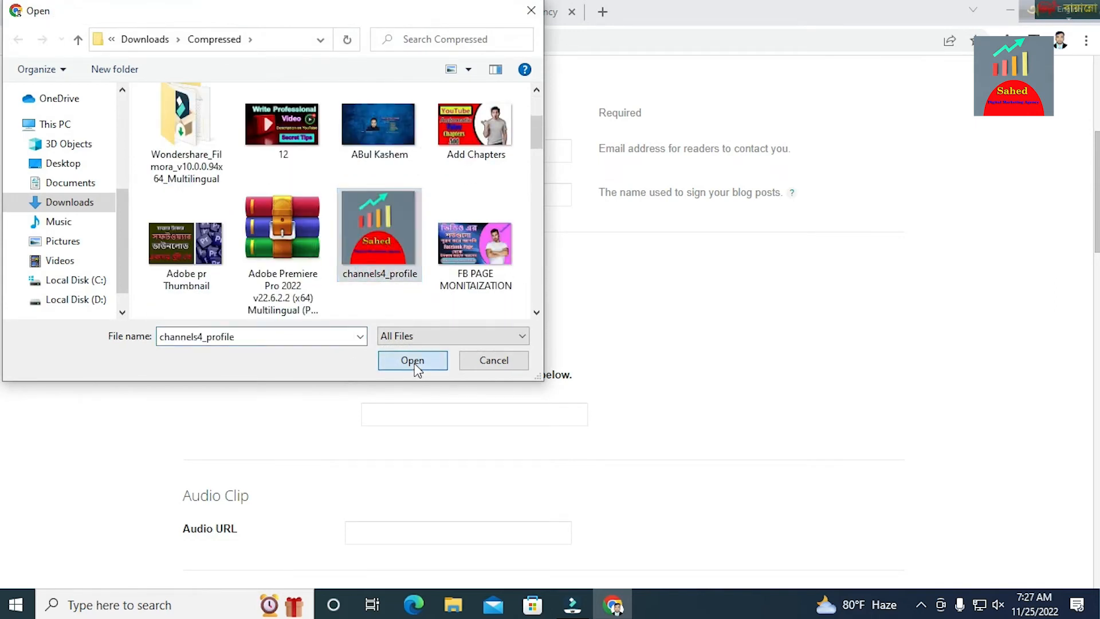
left_click(413, 360)
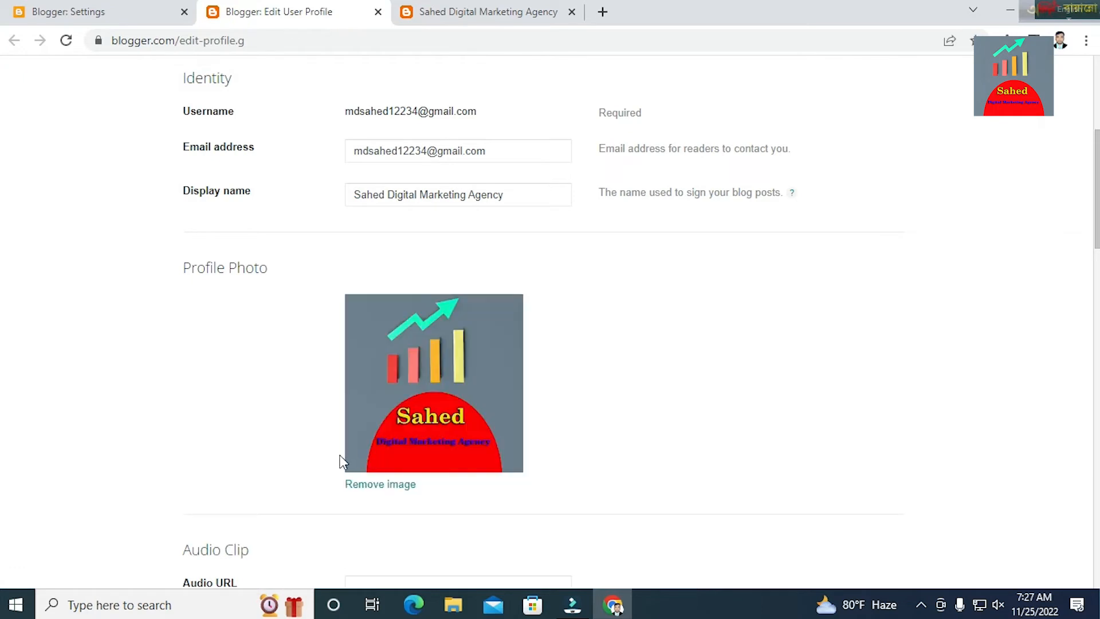
Look over the profile's Audio Clip and General fields, then return to the blog settings and open the live blog.
scroll(342, 461, "down", 3)
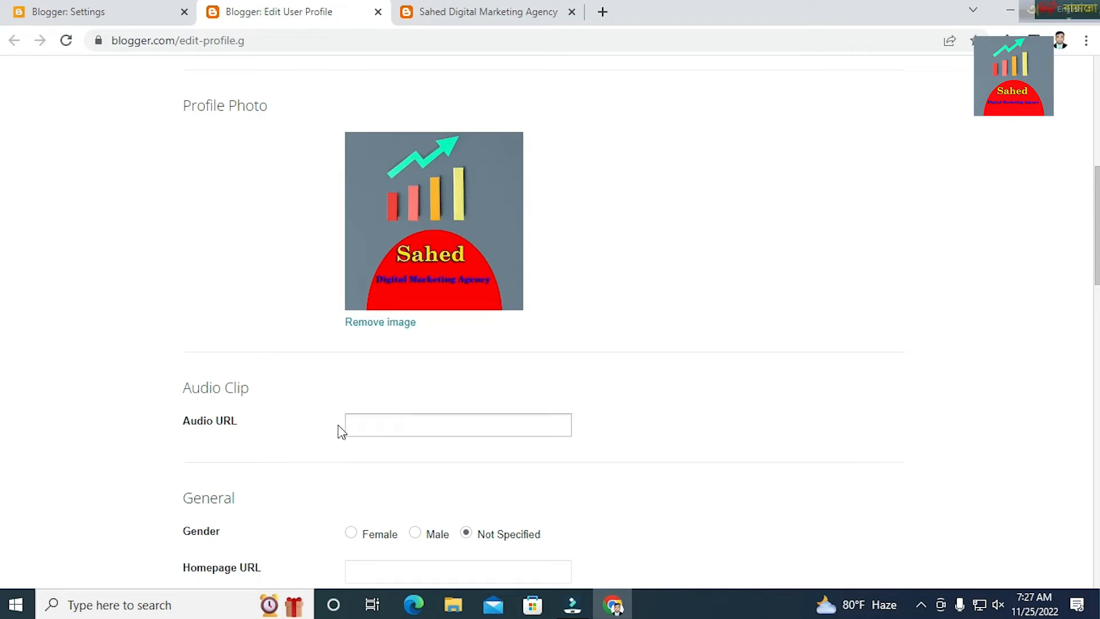
scroll(369, 427, "down", 1)
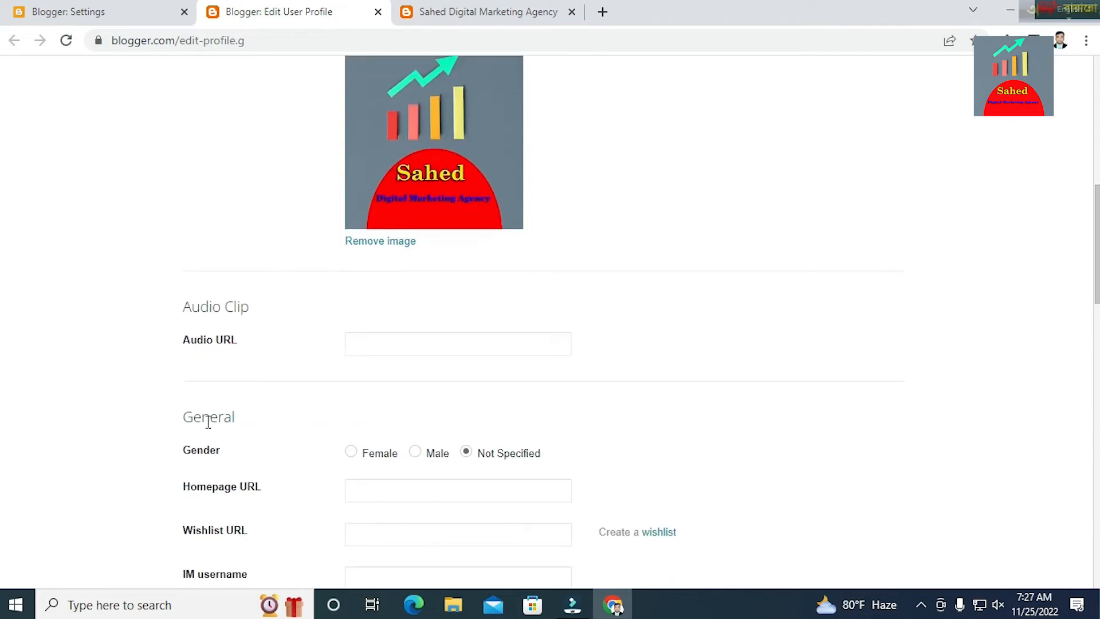
scroll(307, 437, "down", 2)
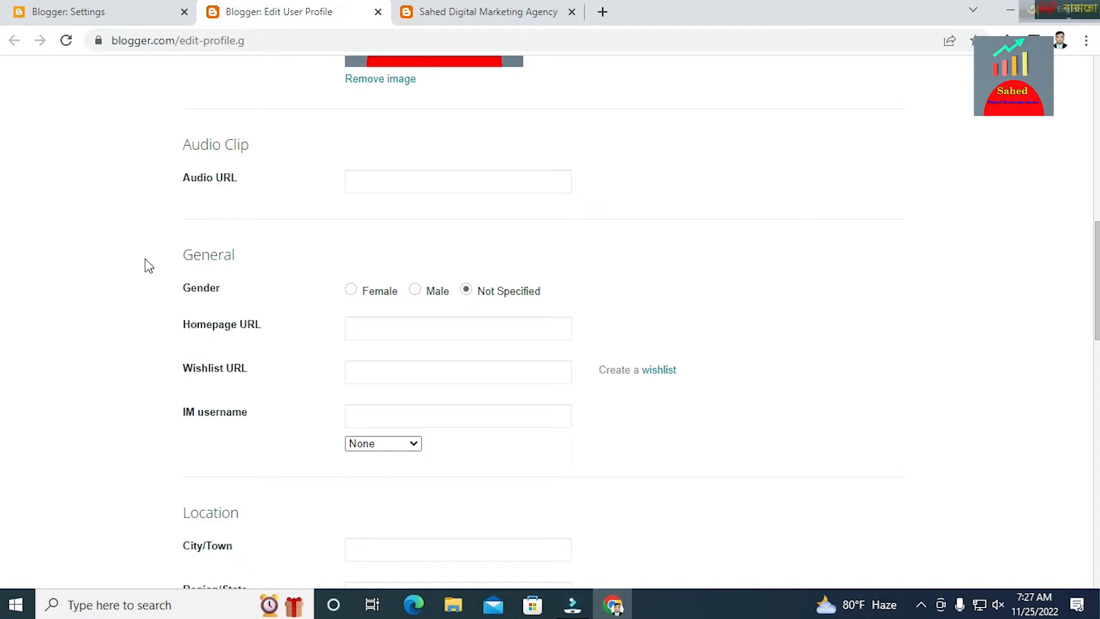
left_click(57, 14)
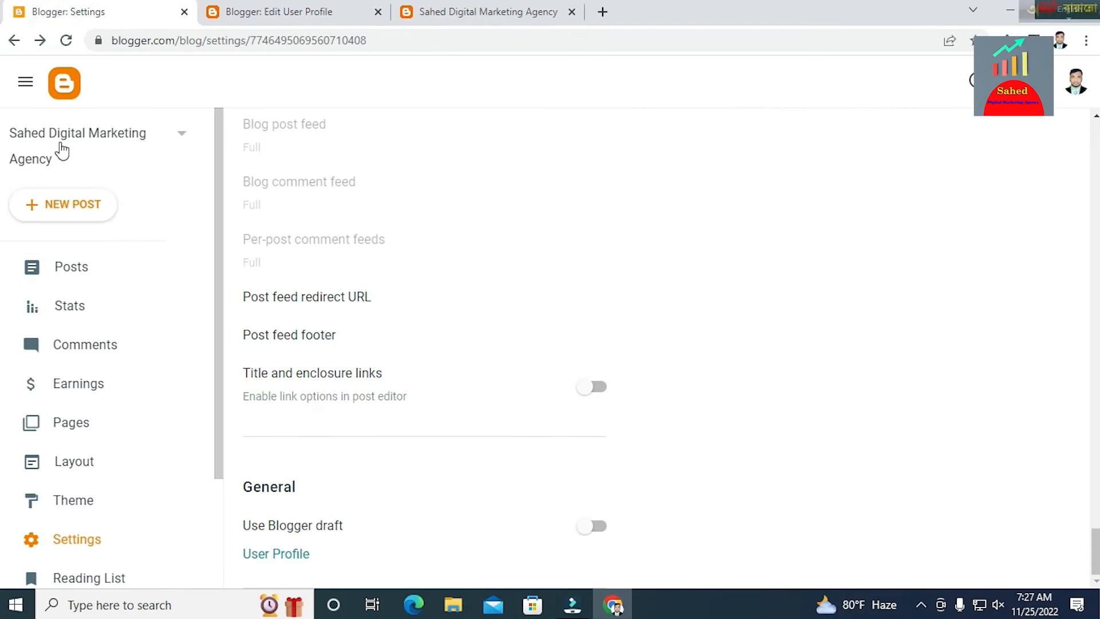
left_click(14, 84)
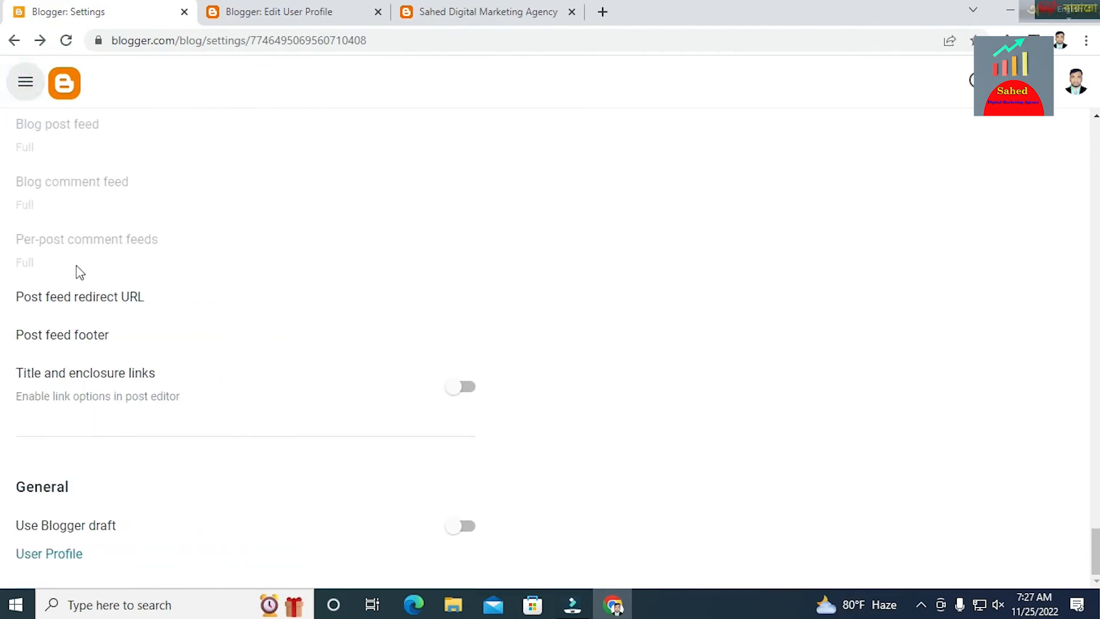
left_click(25, 82)
scroll(68, 315, "down", 3)
left_click(104, 475)
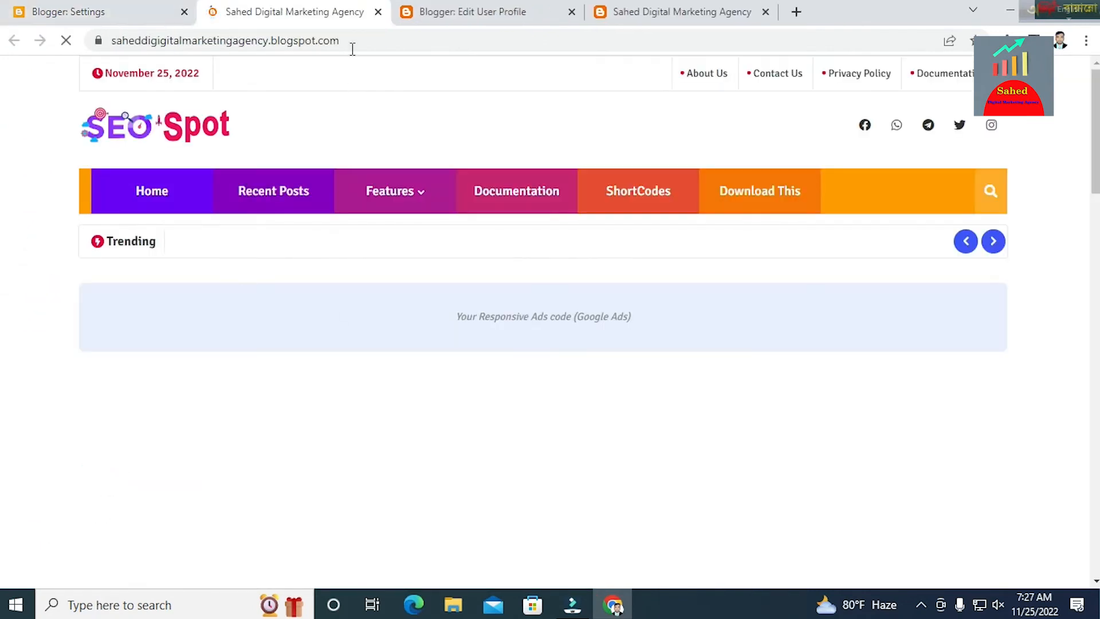
Copy the live blog's address and enter it as the Homepage URL in the user profile.
left_click_drag(353, 43, 114, 42)
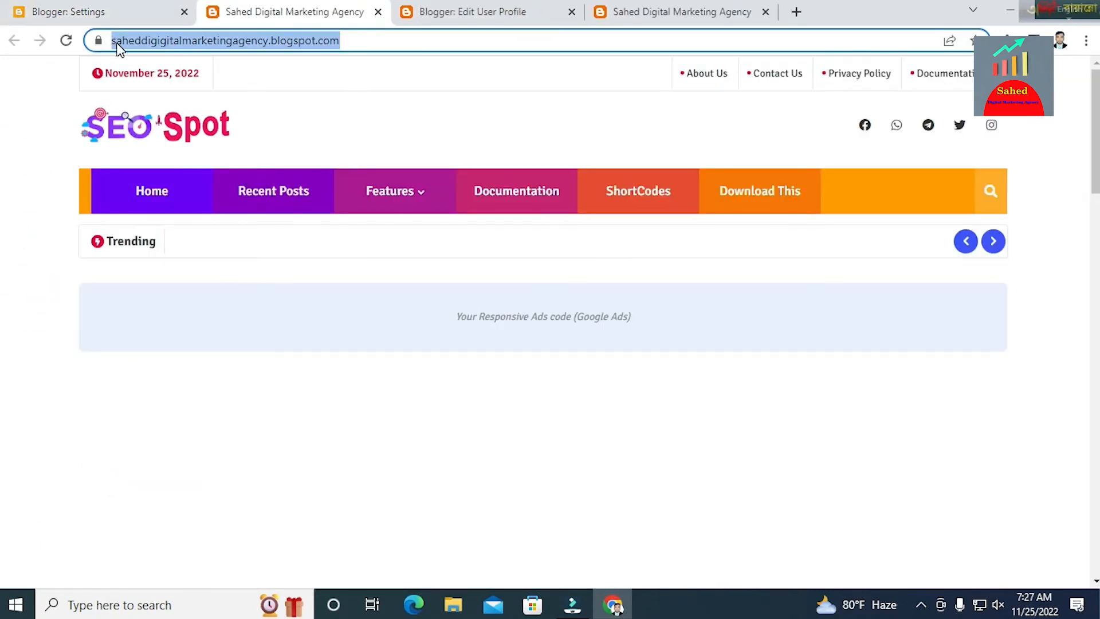
right_click(128, 39)
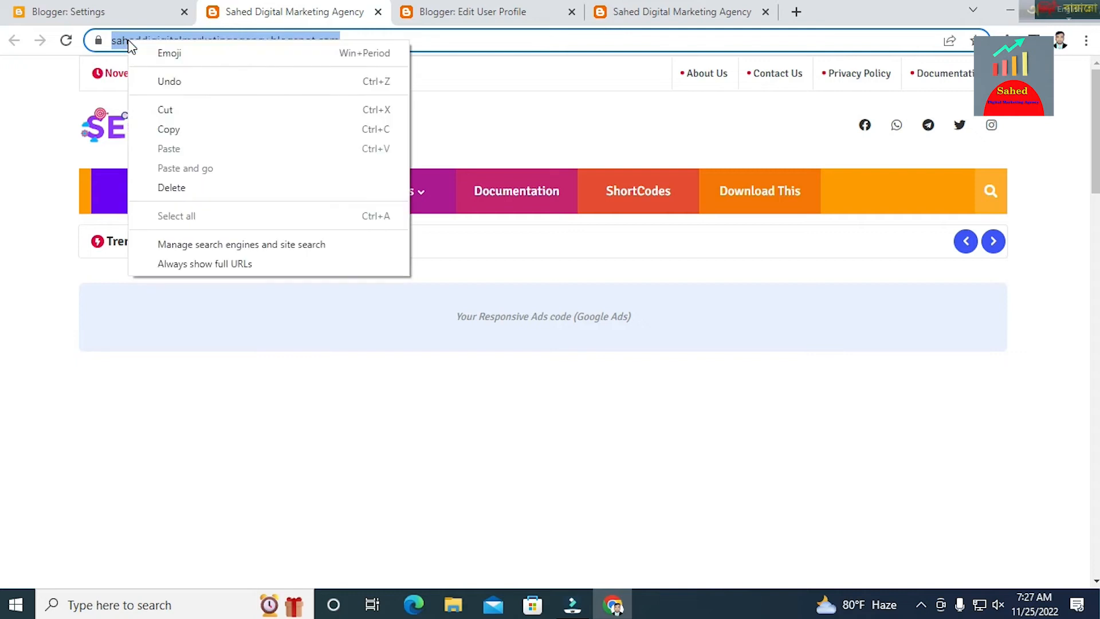
left_click(167, 137)
left_click(296, 22)
left_click(295, 21)
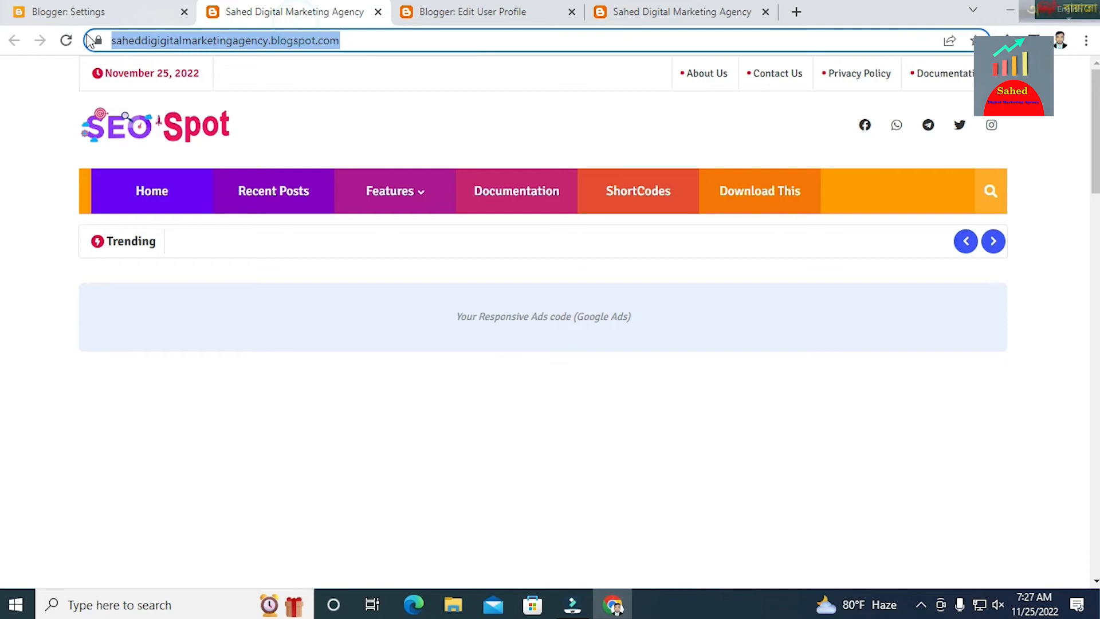
left_click(450, 13)
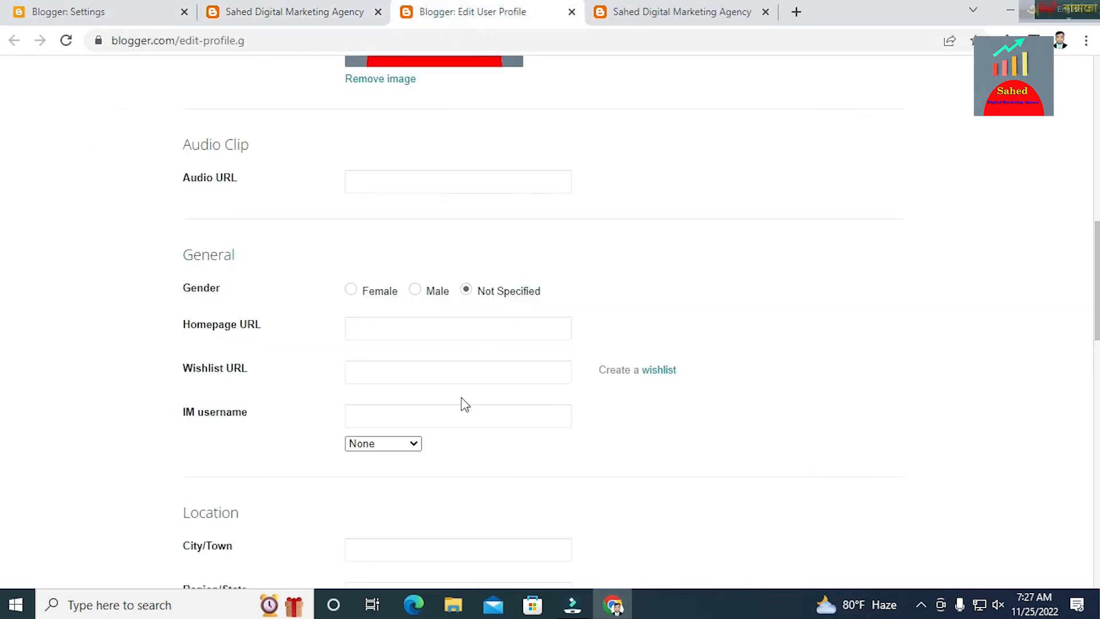
left_click(379, 373)
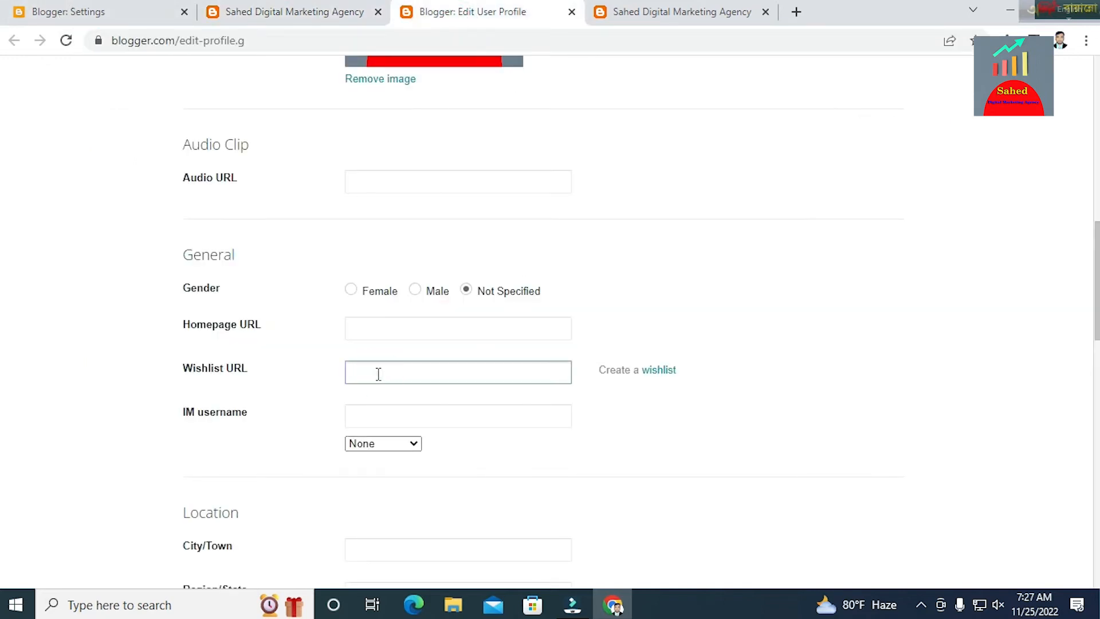
left_click(393, 330)
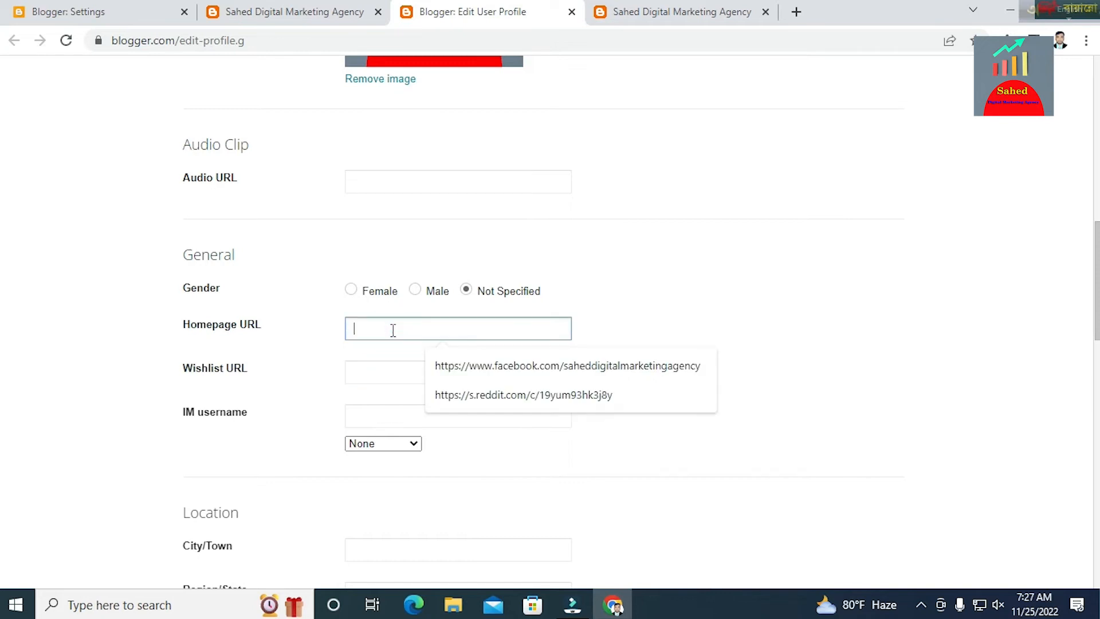
key("ctrl+v")
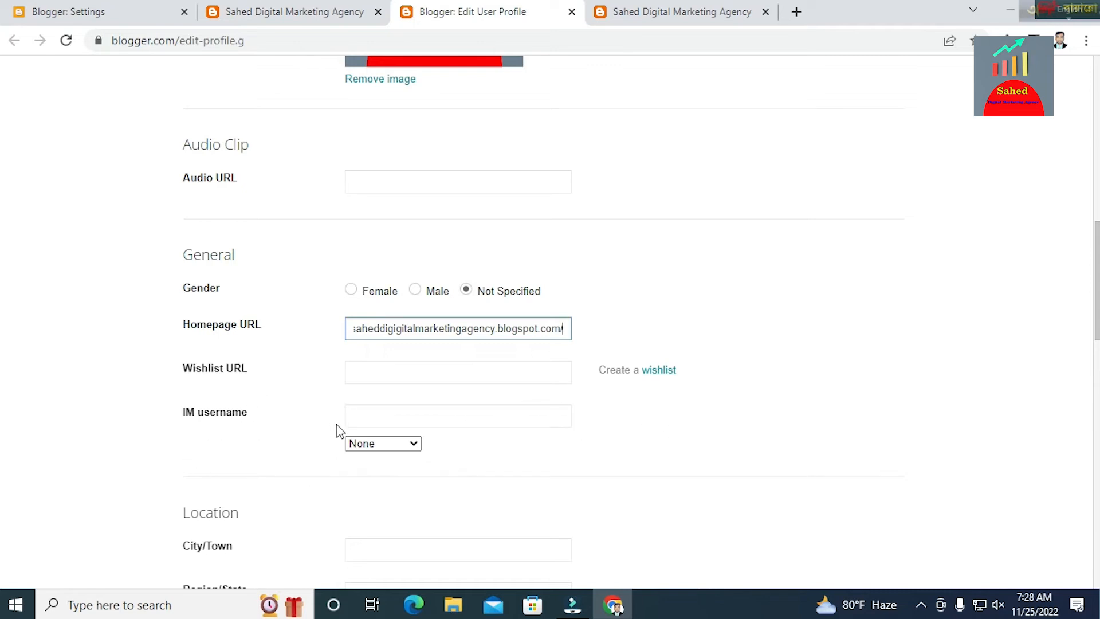
Enter saheddigitalmarketingagency as the profile's IM username and keep the messaging service at None.
left_click(375, 413)
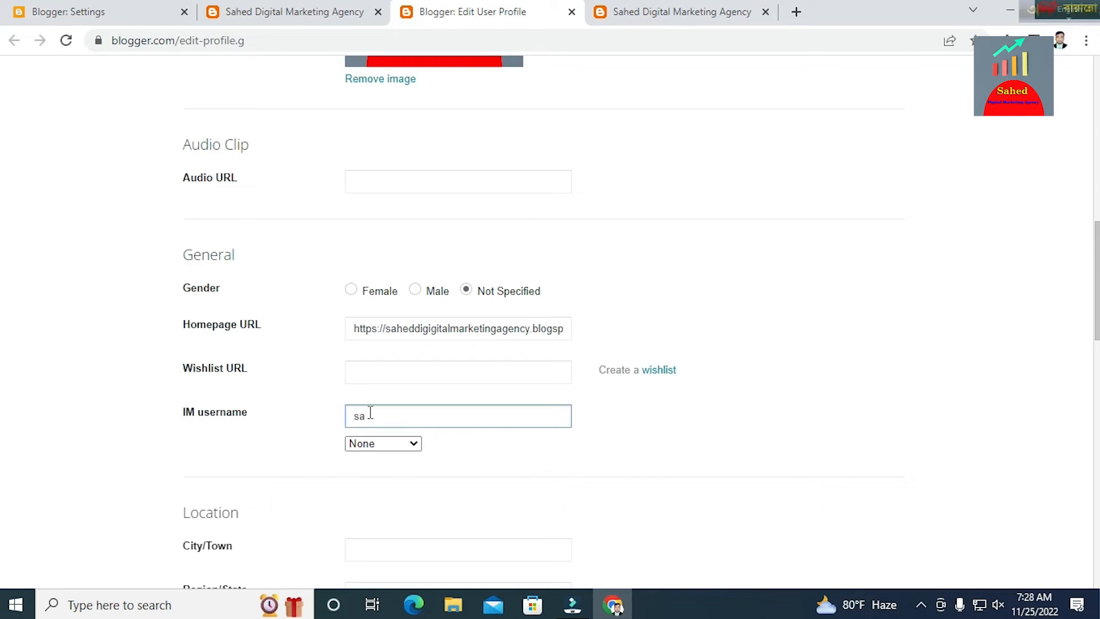
type("saheddi")
type("marketingagency")
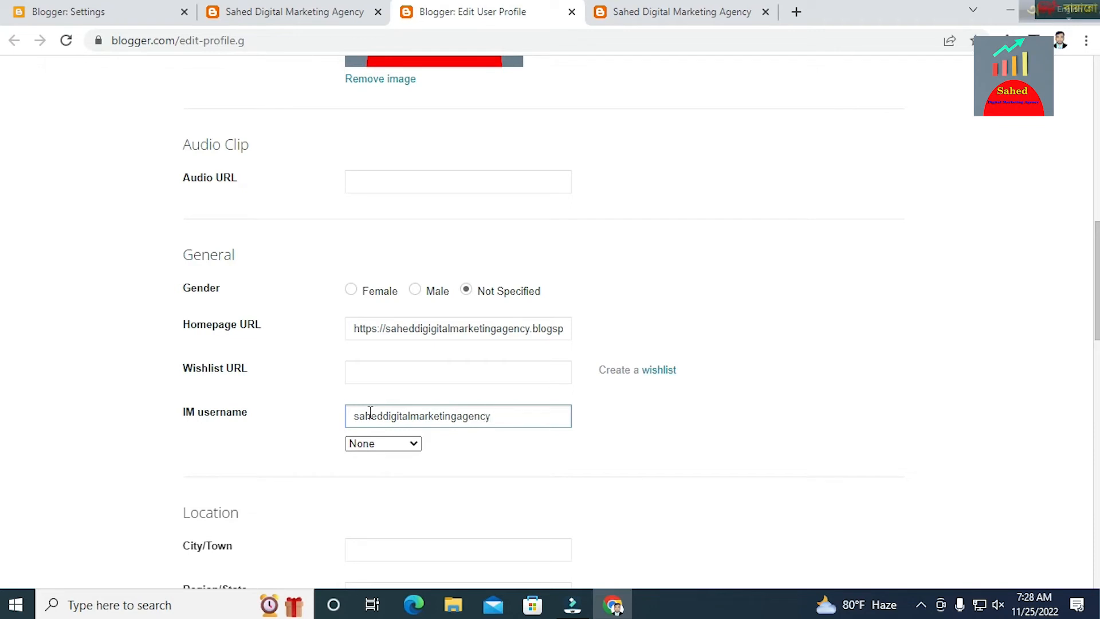
left_click(414, 444)
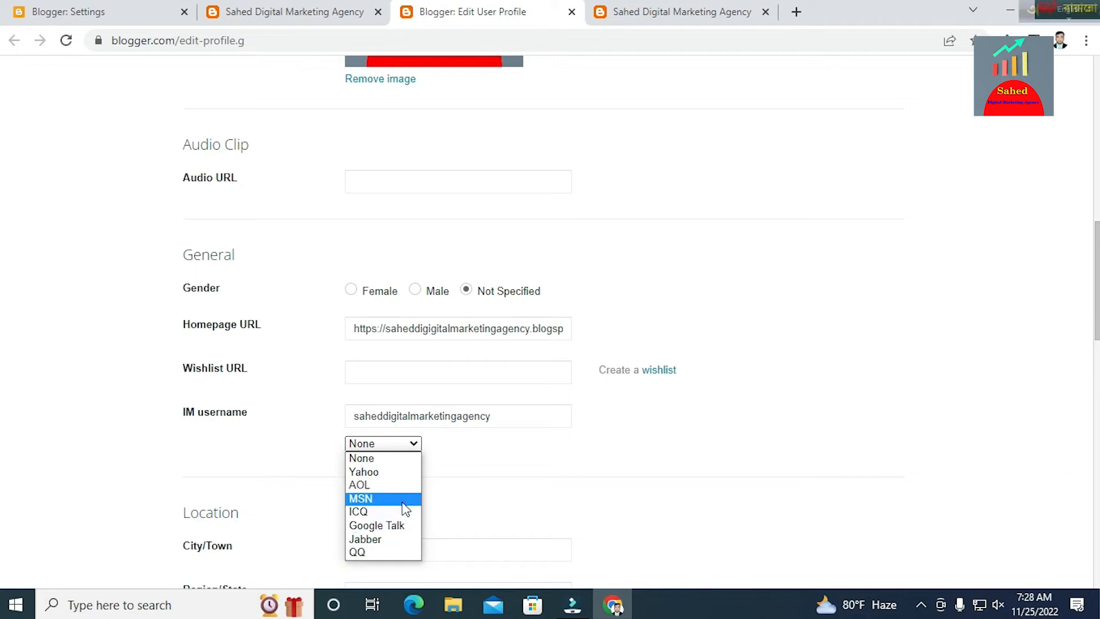
left_click(388, 458)
Fill in the profile's location with city Dhaka, region Islam and country Bangladesh.
scroll(361, 473, "down", 3)
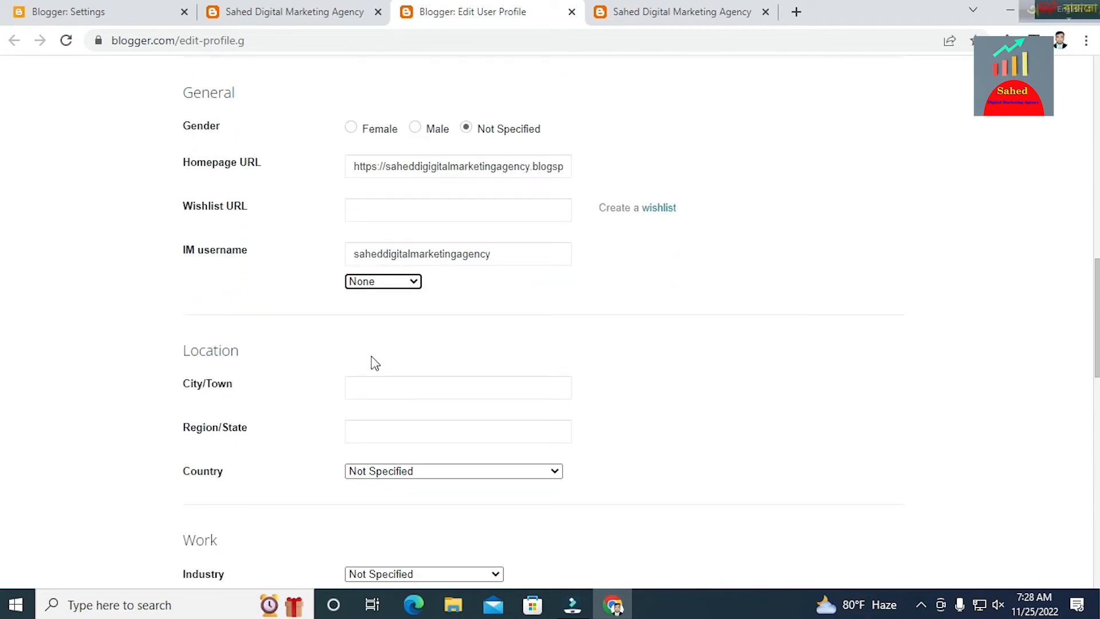
left_click(356, 358)
left_click(381, 392)
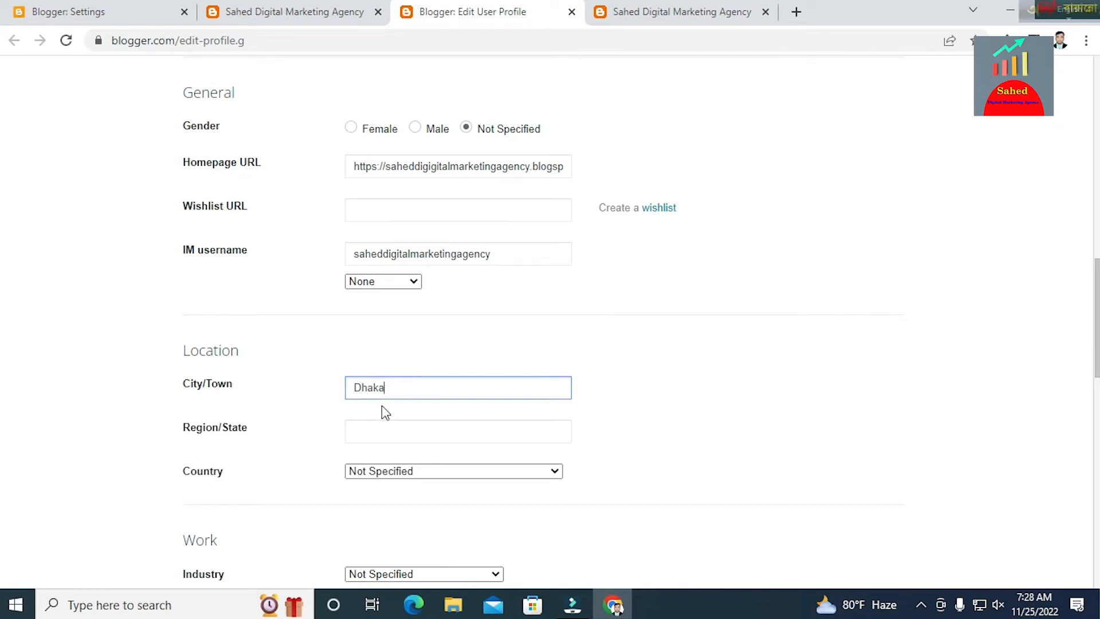
left_click(385, 431)
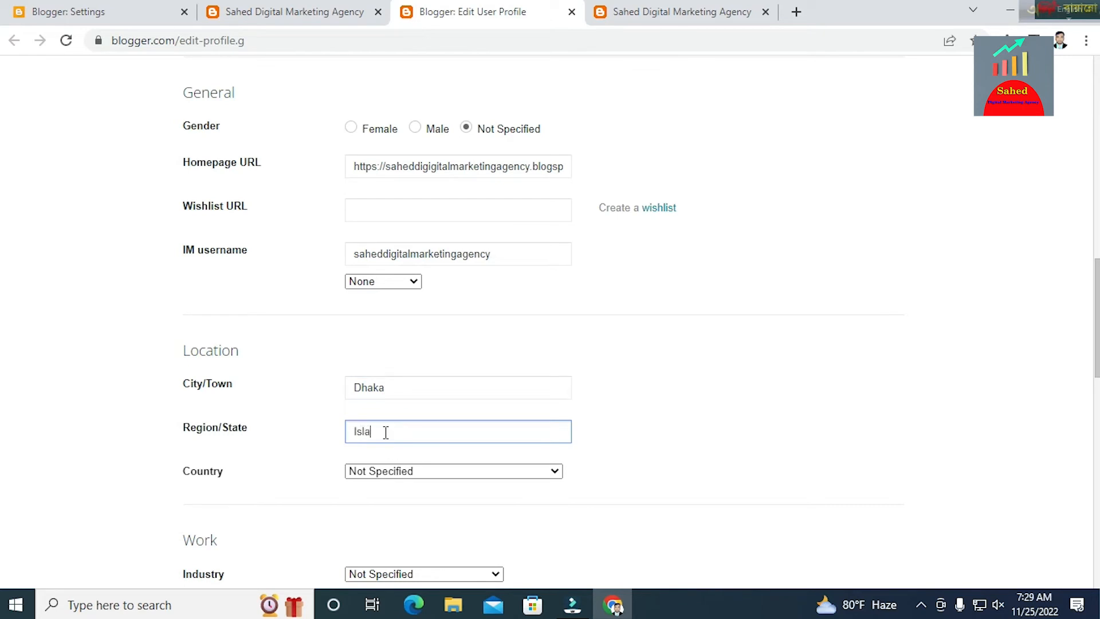
scroll(394, 455, "down", 3)
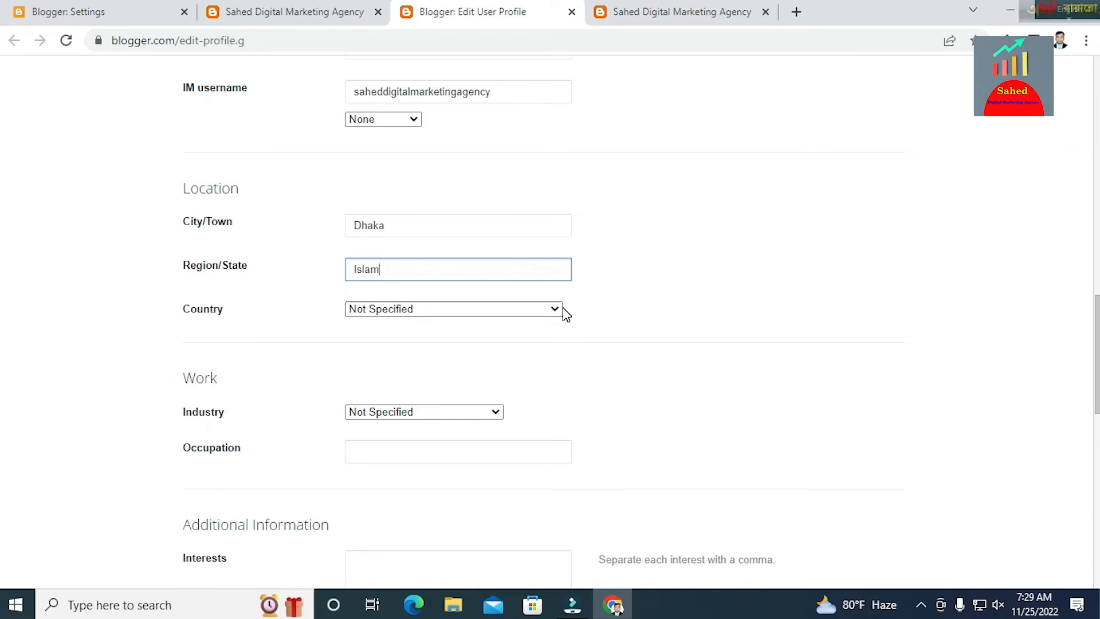
left_click(565, 308)
left_click(561, 313)
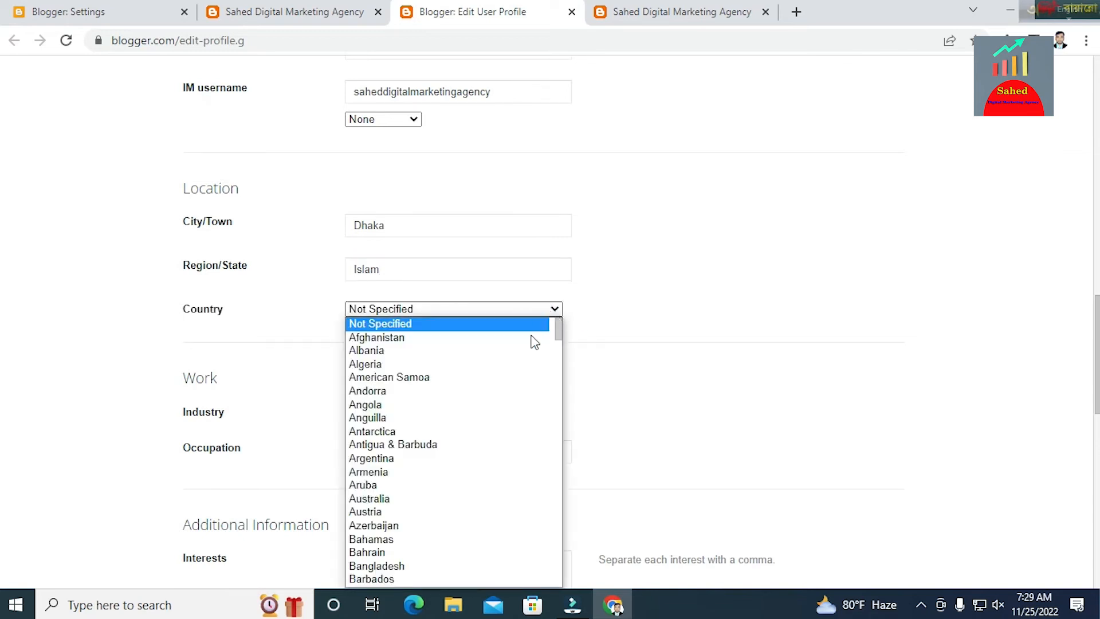
scroll(452, 474, "down", 4)
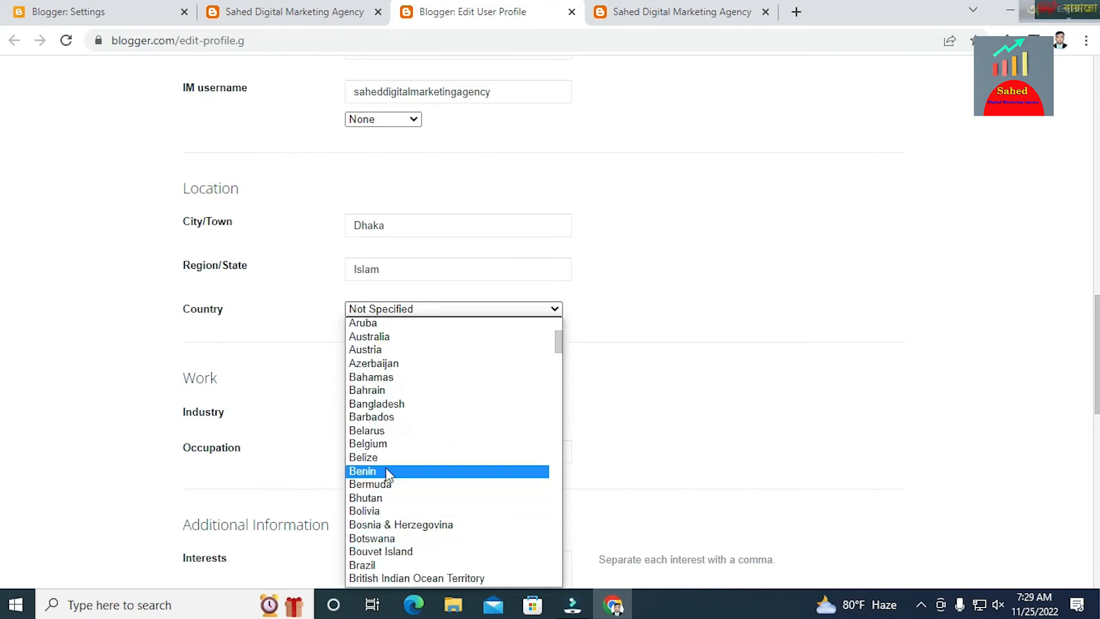
left_click(389, 406)
scroll(282, 373, "down", 1)
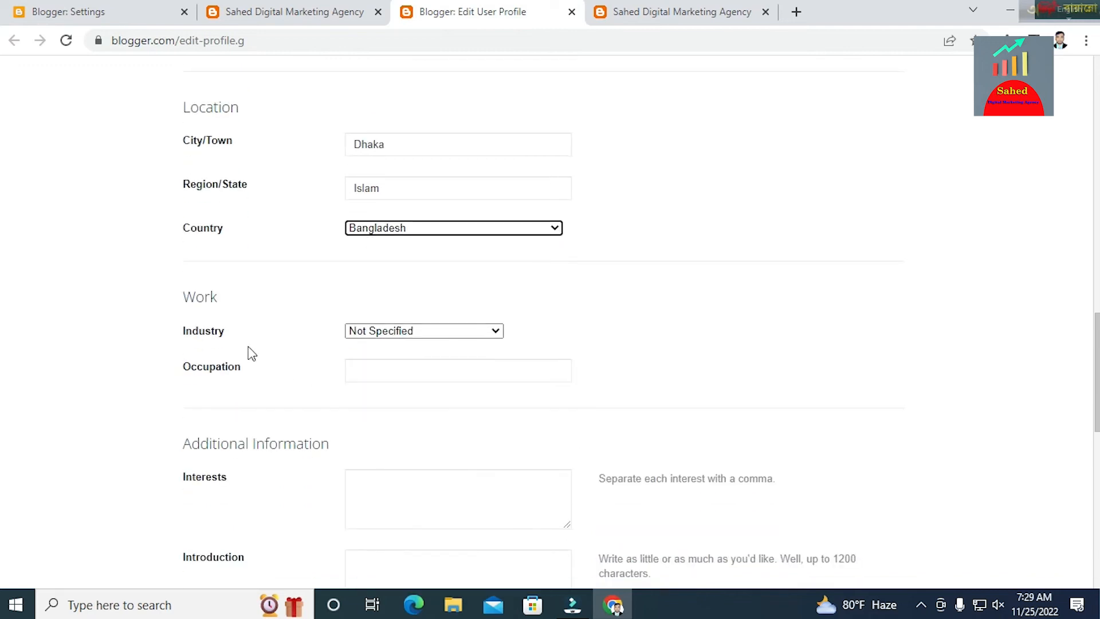
Set the profile's work industry to Advertising and the occupation to Freelancing.
left_click(494, 335)
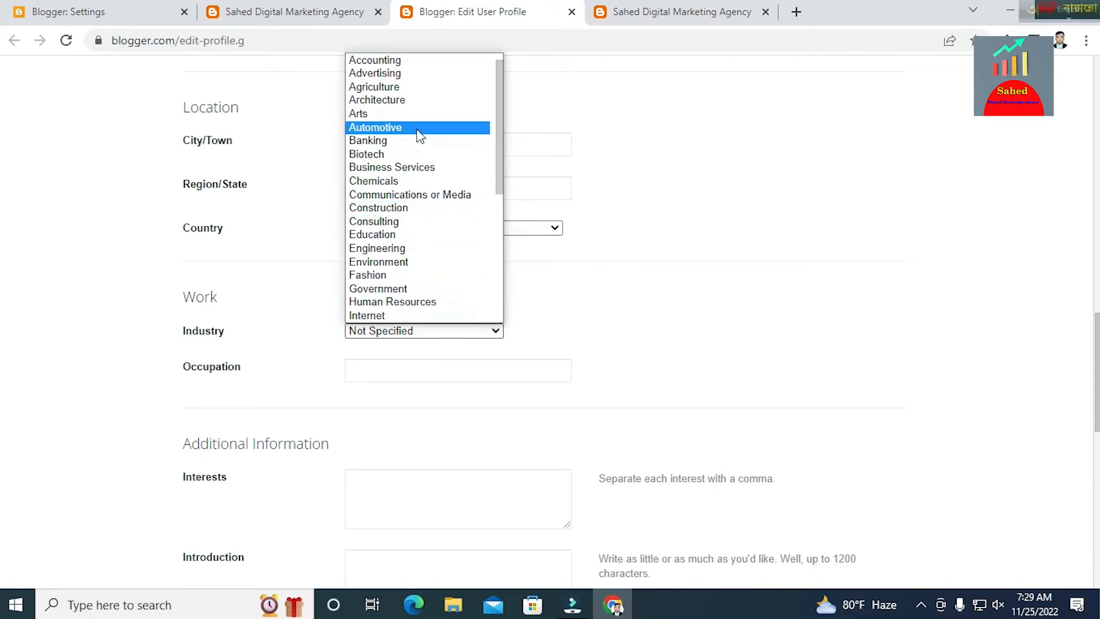
left_click(411, 75)
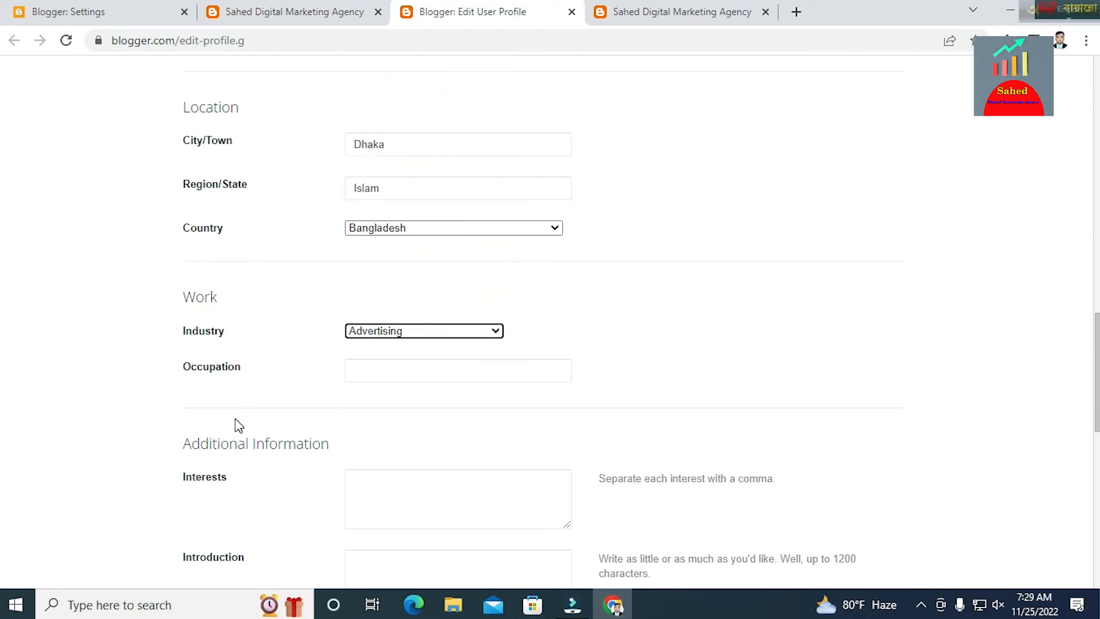
scroll(137, 338, "down", 3)
left_click(364, 208)
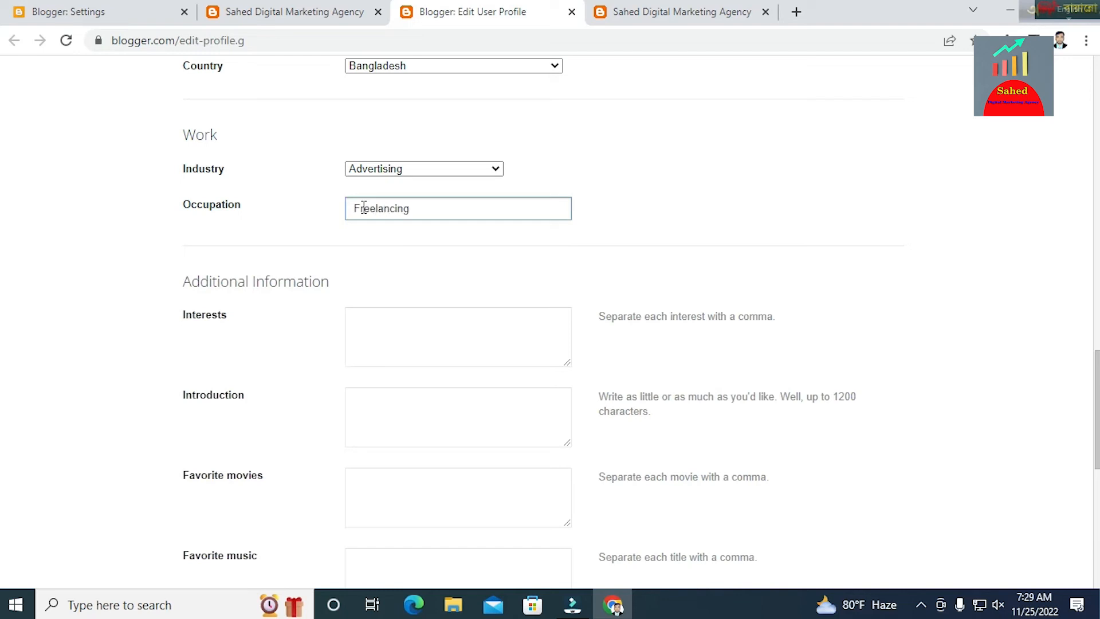
left_click(364, 207)
Try to save the user profile with the Additional Information fields left blank.
scroll(329, 391, "down", 2)
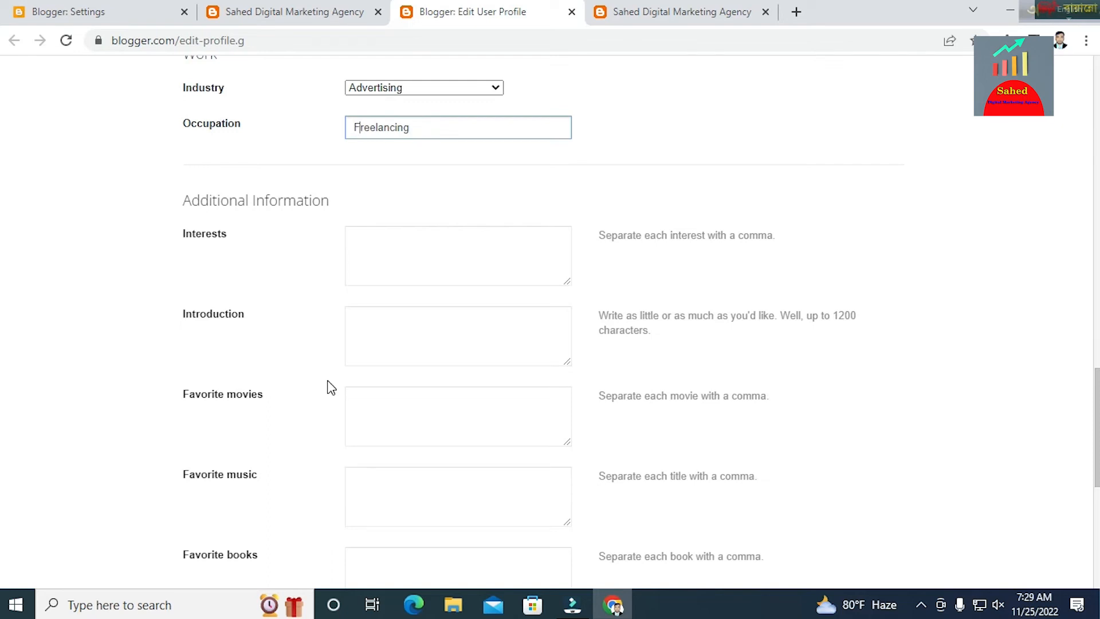
scroll(309, 399, "down", 1)
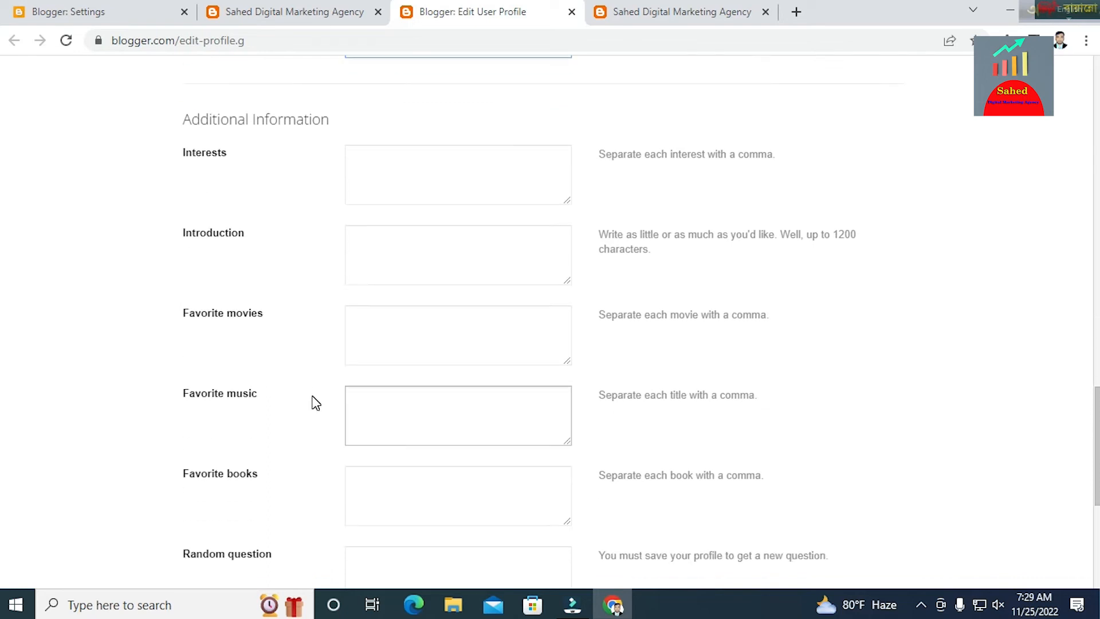
scroll(229, 377, "down", 1)
scroll(239, 361, "up", 3)
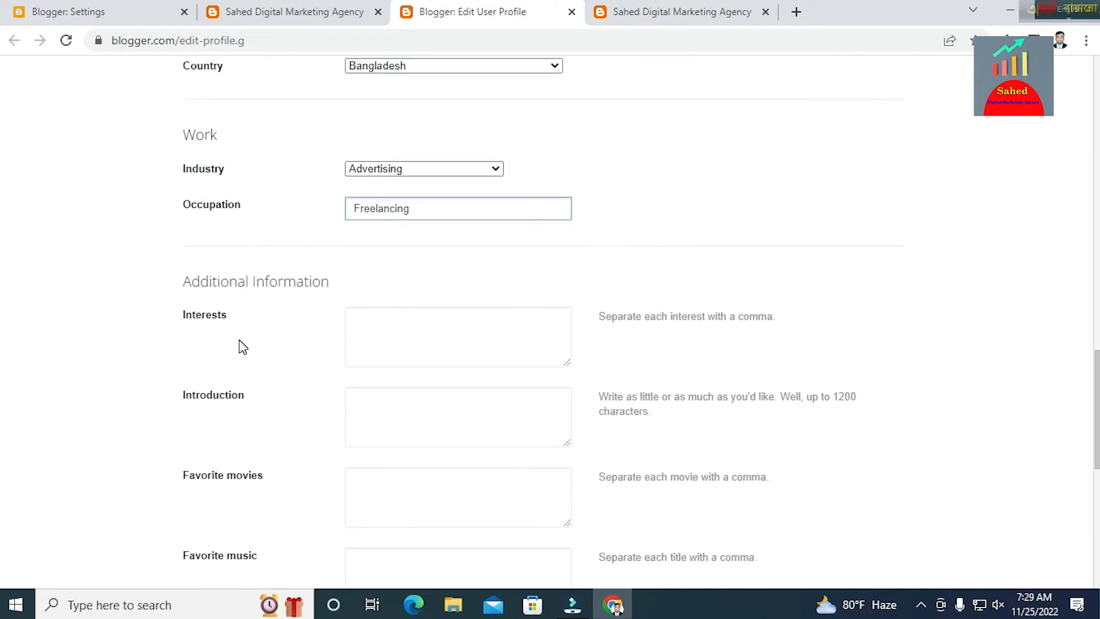
scroll(305, 369, "down", 6)
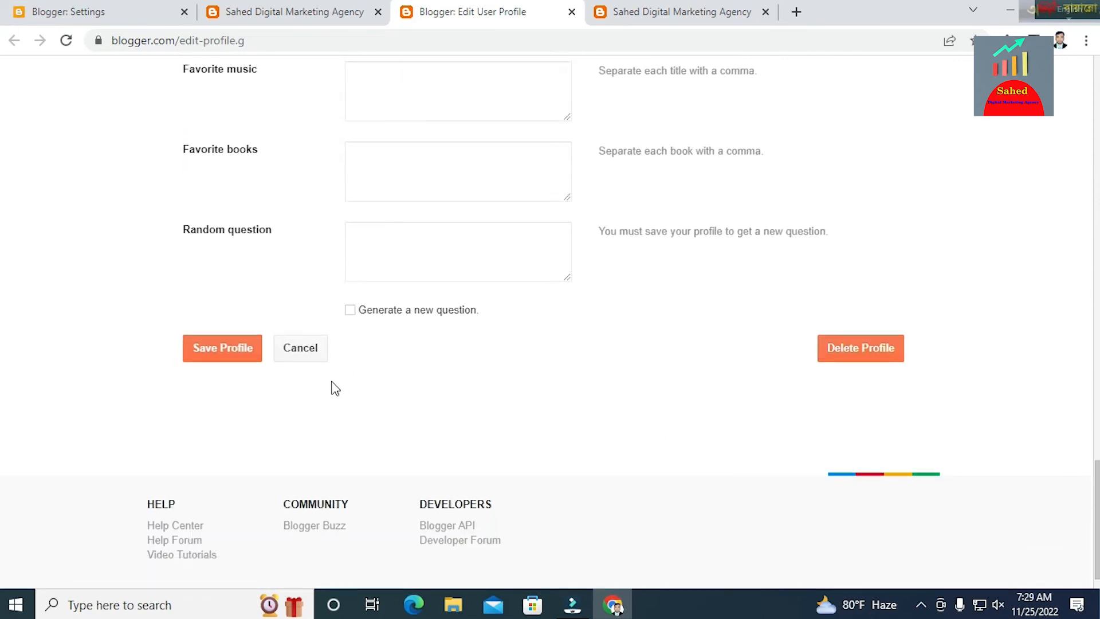
left_click(238, 357)
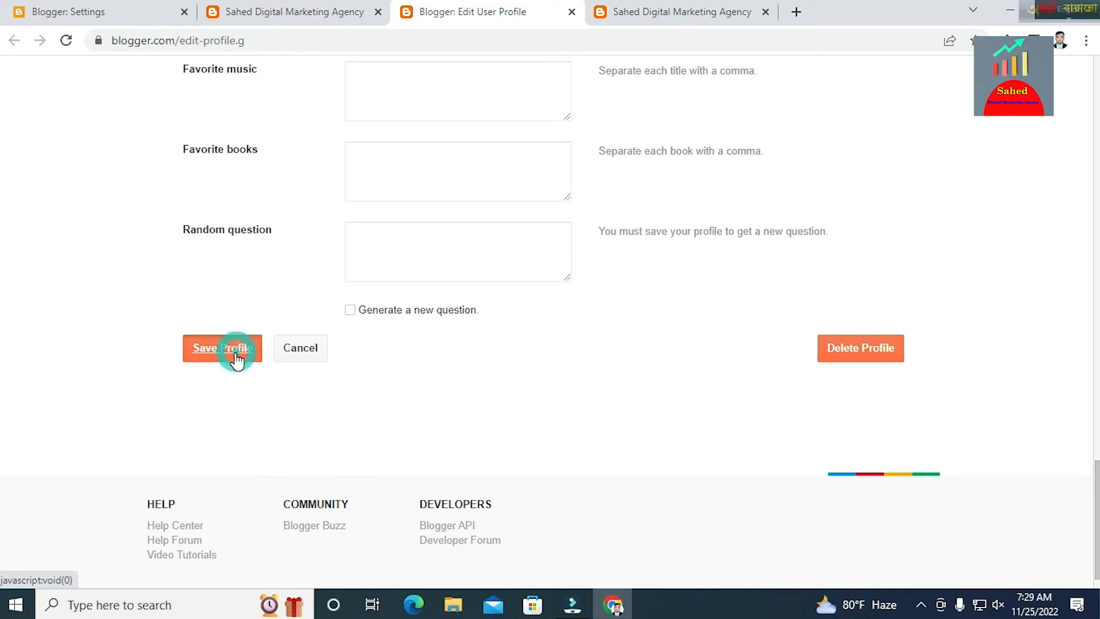
scroll(340, 458, "up", 20)
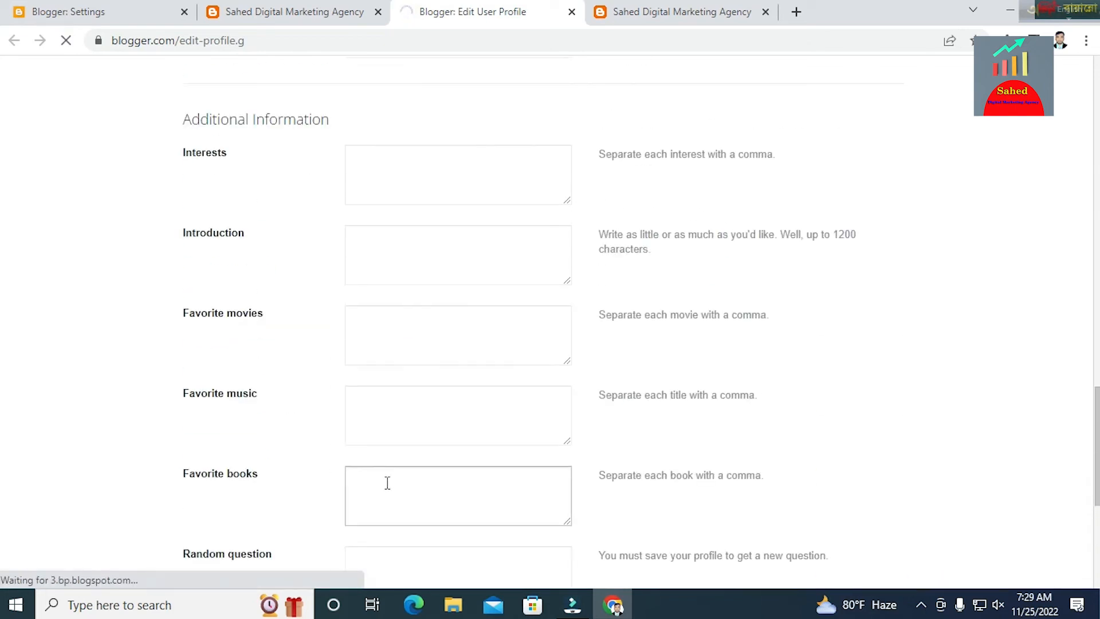
scroll(383, 485, "down", 15)
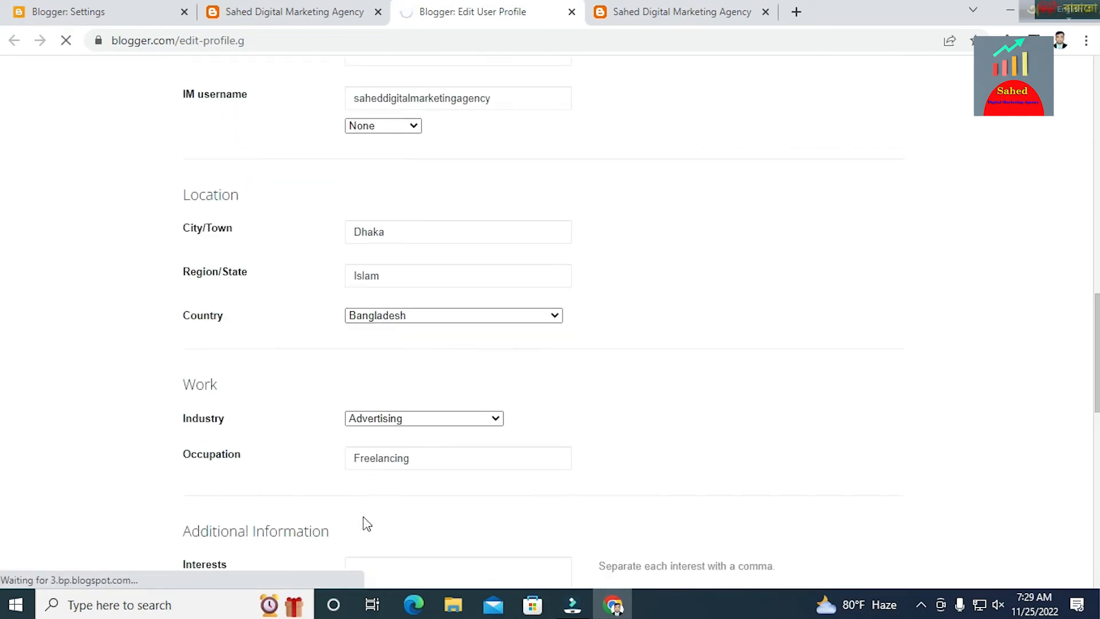
scroll(366, 469, "down", 15)
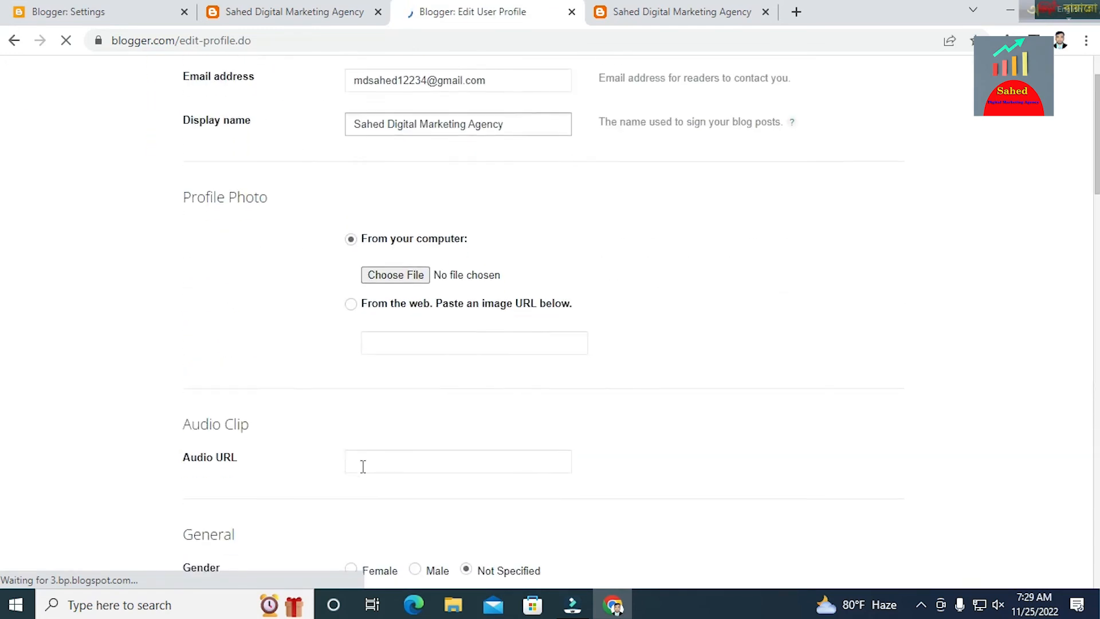
Set the IM network for the profile's IM username to QQ and save the profile.
scroll(358, 476, "up", 3)
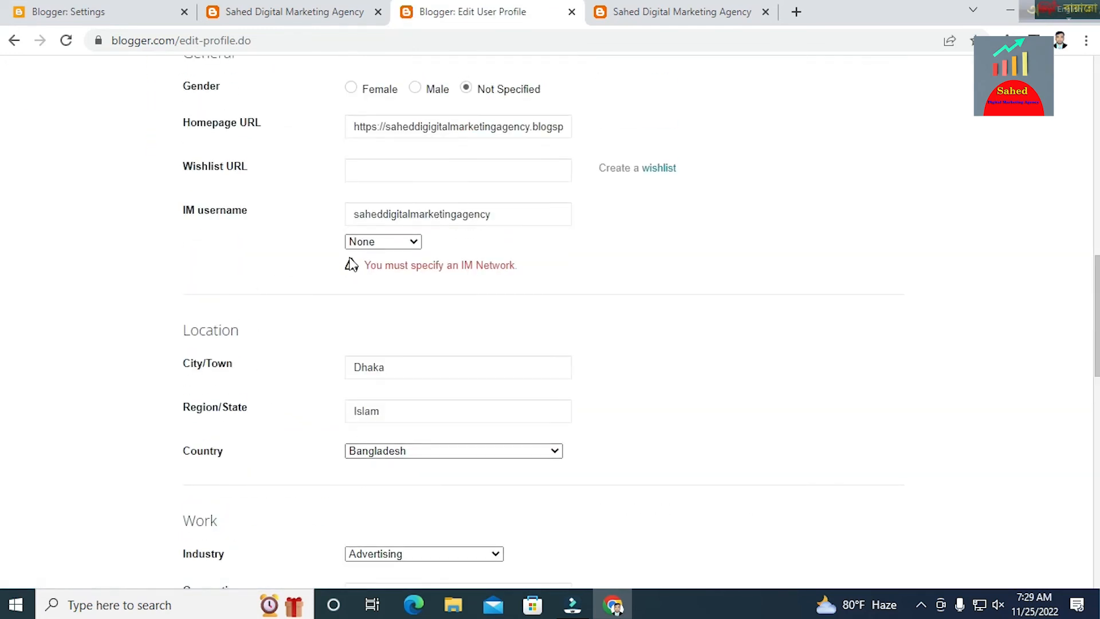
left_click(415, 245)
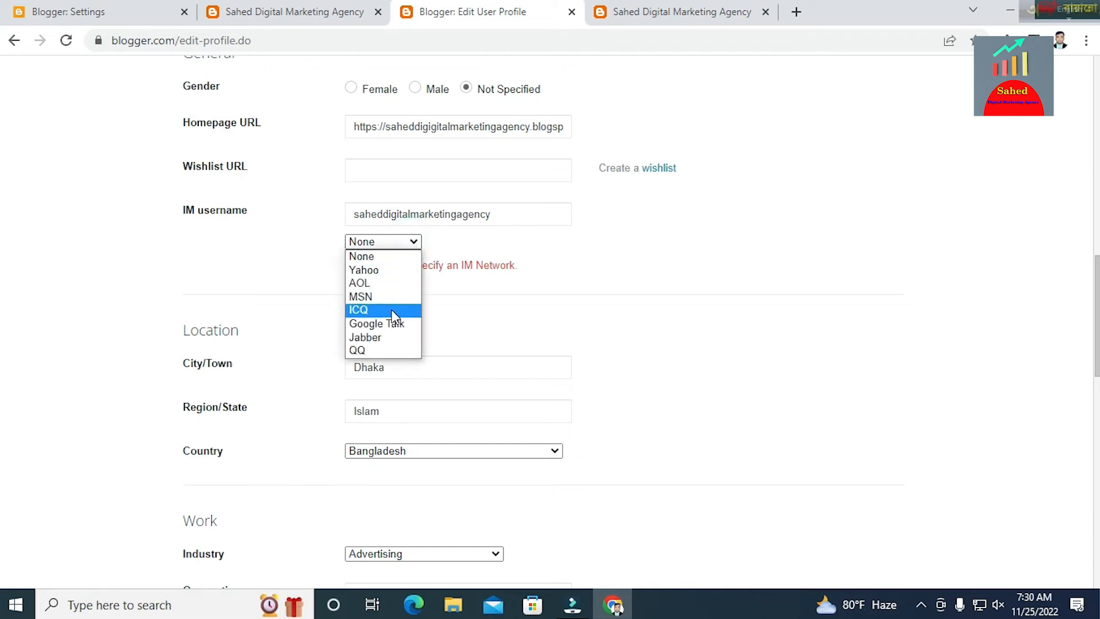
left_click(378, 350)
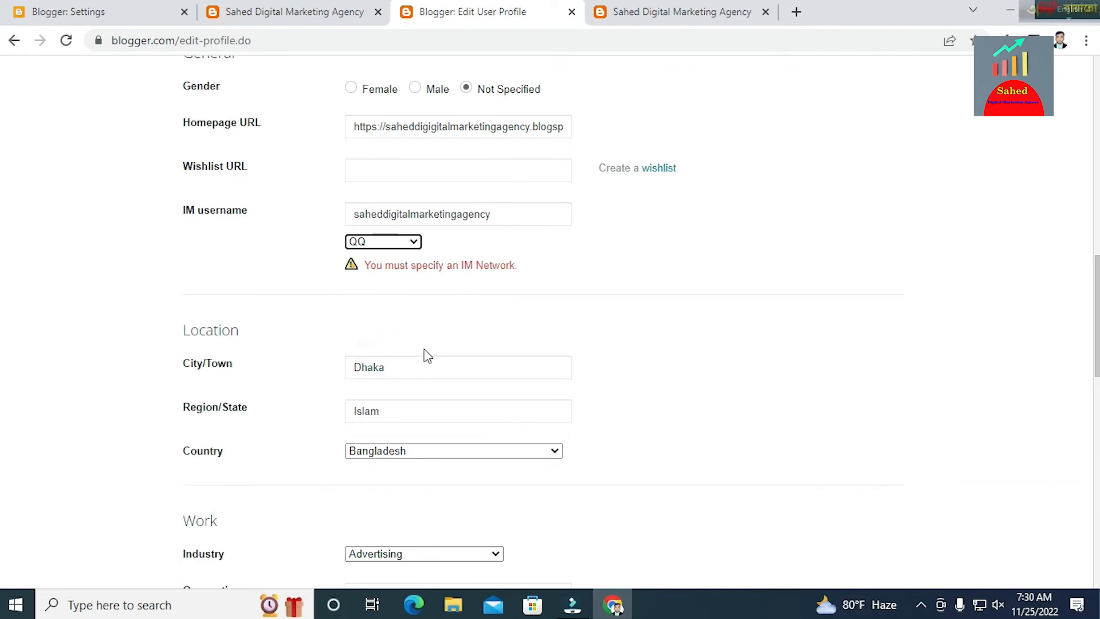
scroll(423, 355, "down", 8)
scroll(421, 336, "down", 6)
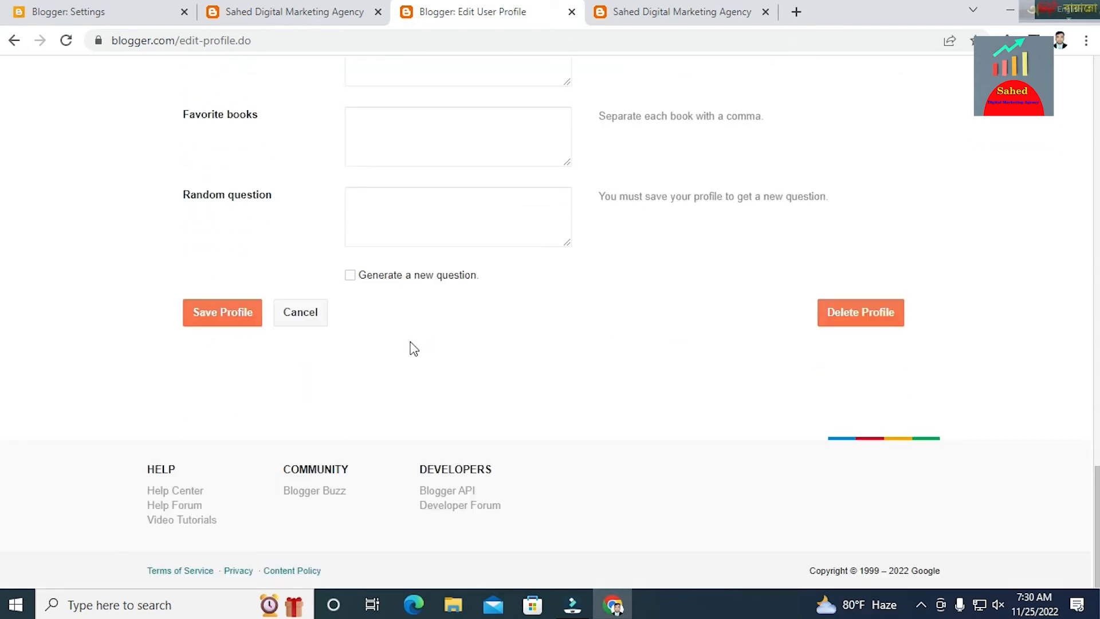
left_click(225, 329)
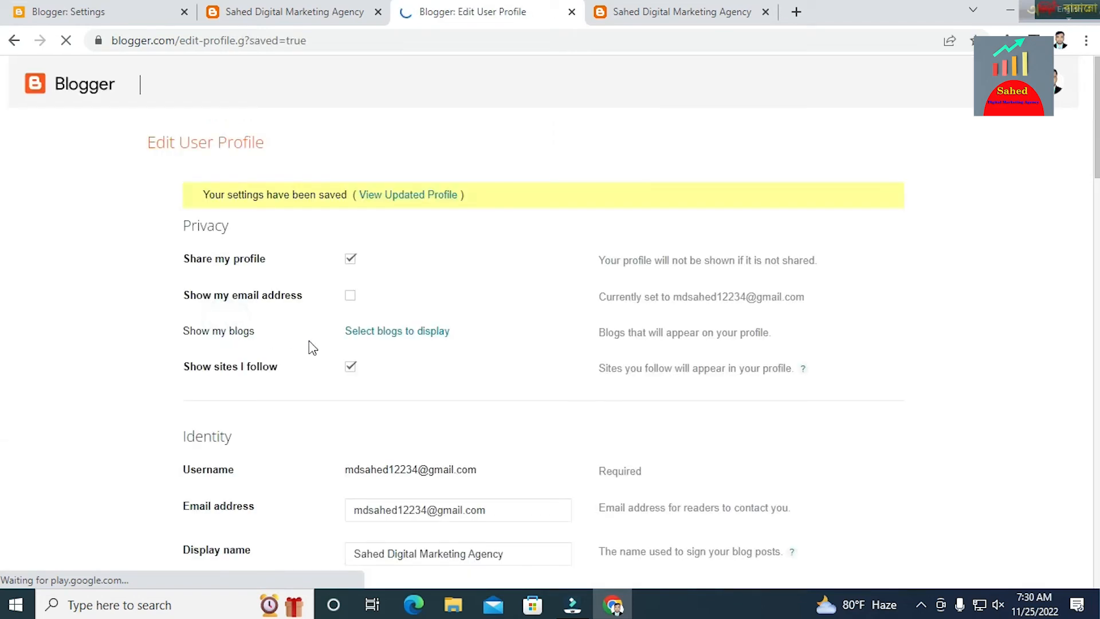
Open the updated public profile and review its photo, contact details and About me section.
scroll(343, 373, "down", 18)
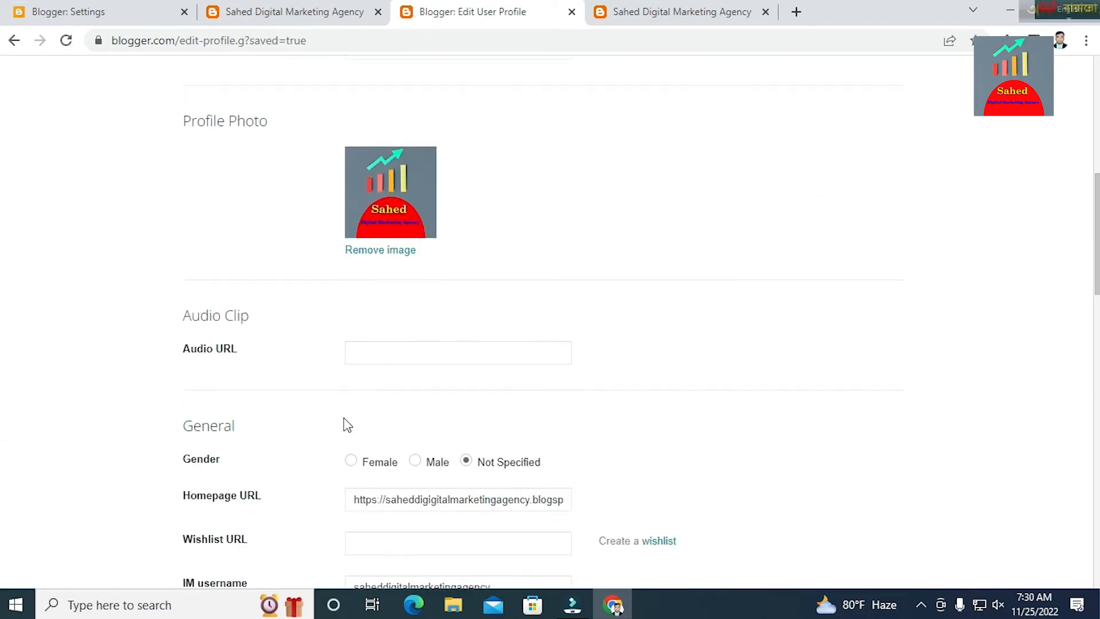
scroll(364, 429, "down", 10)
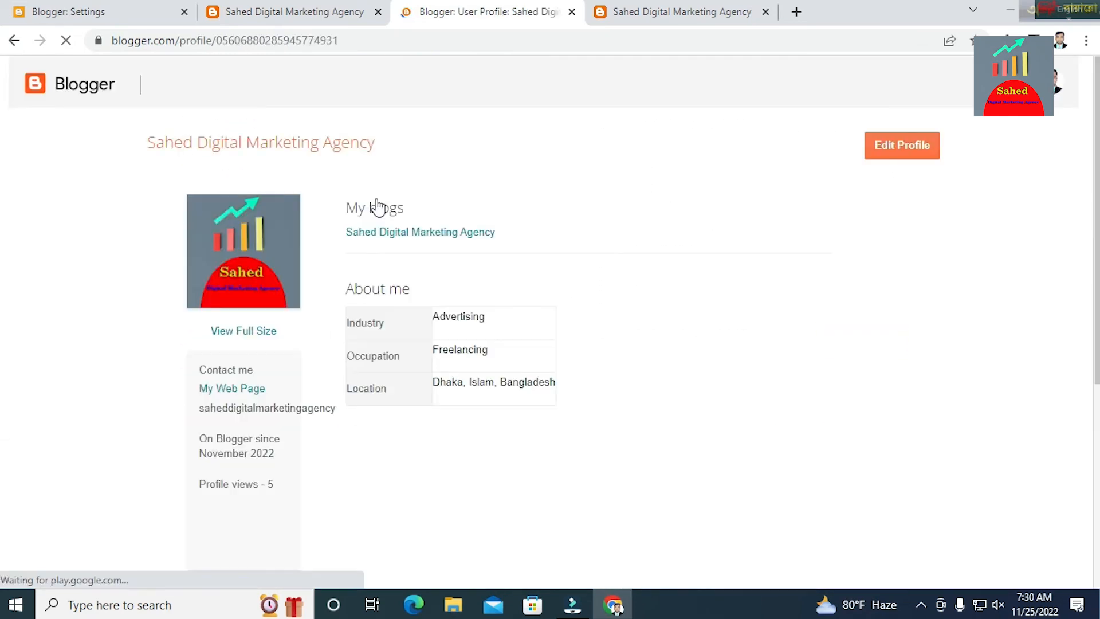
scroll(363, 235, "down", 5)
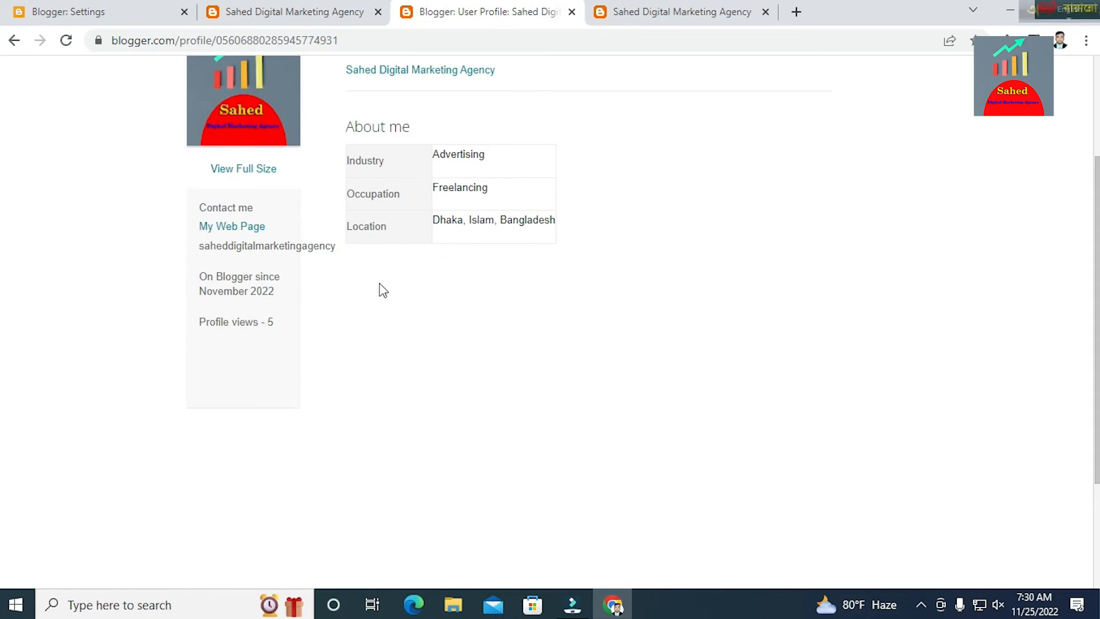
scroll(253, 326, "up", 3)
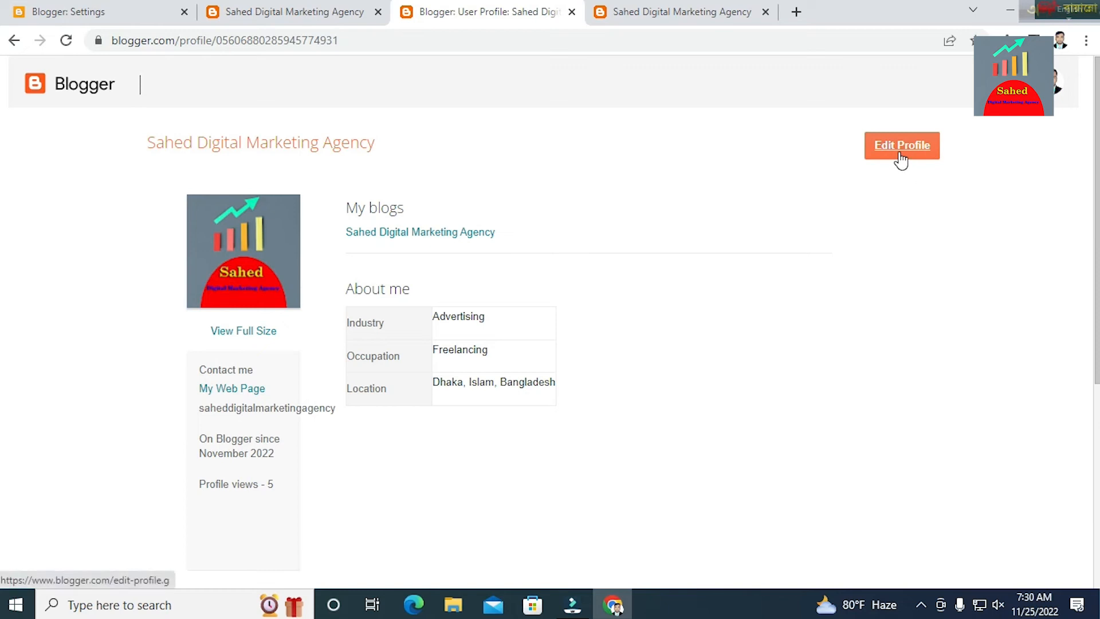
Browse the blog's theme gallery from the blog settings and apply the Contempo Flamingo theme.
left_click(75, 11)
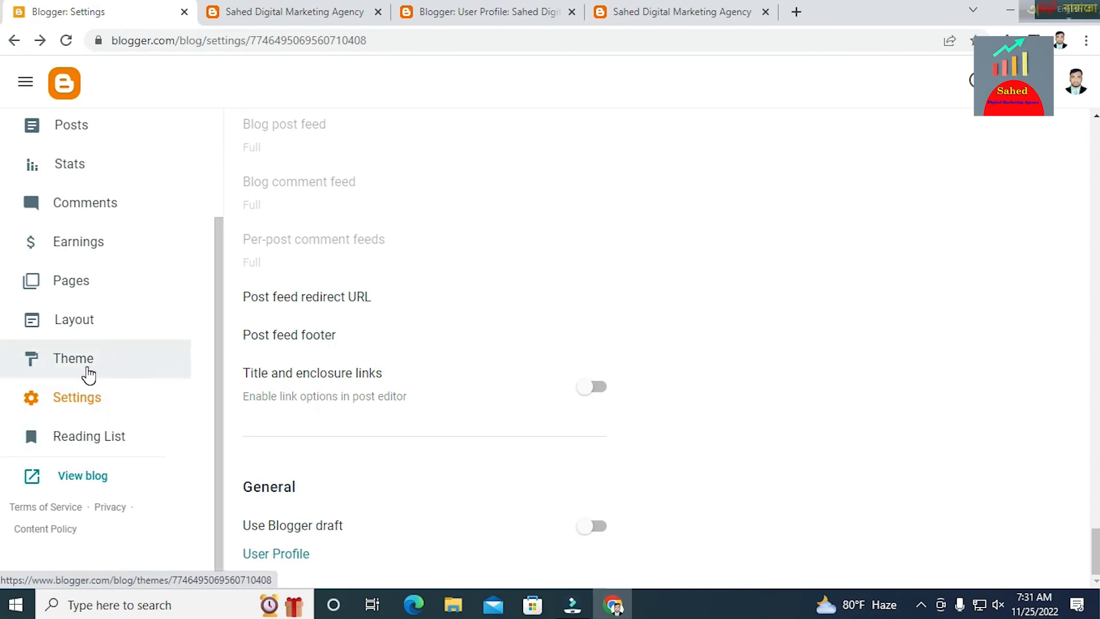
left_click(89, 375)
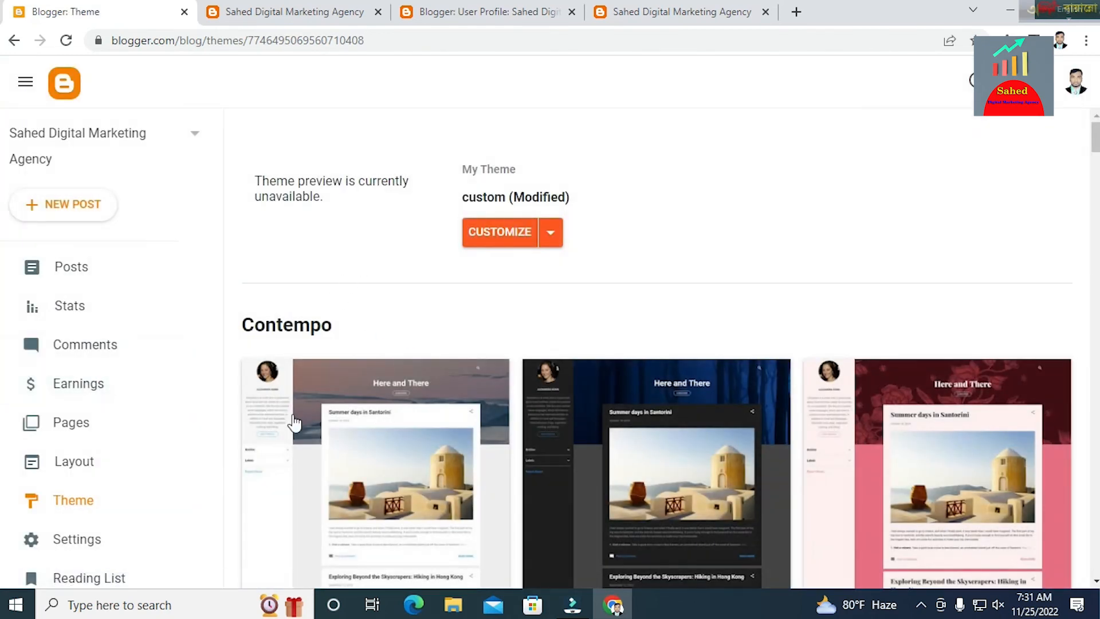
scroll(484, 398, "down", 12)
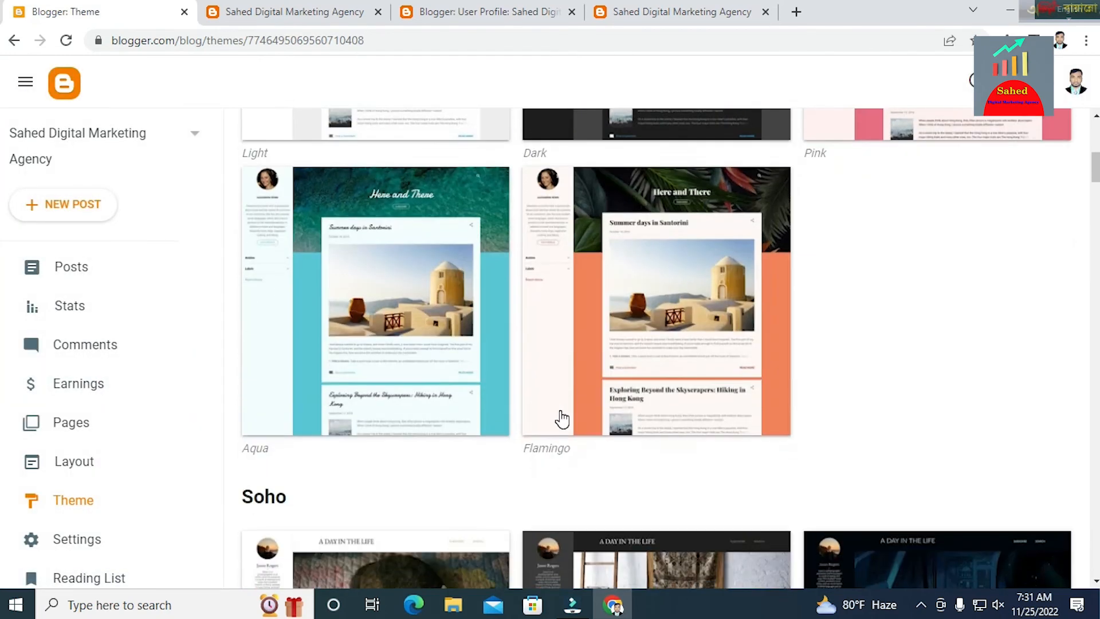
scroll(568, 442, "down", 10)
scroll(424, 422, "up", 11)
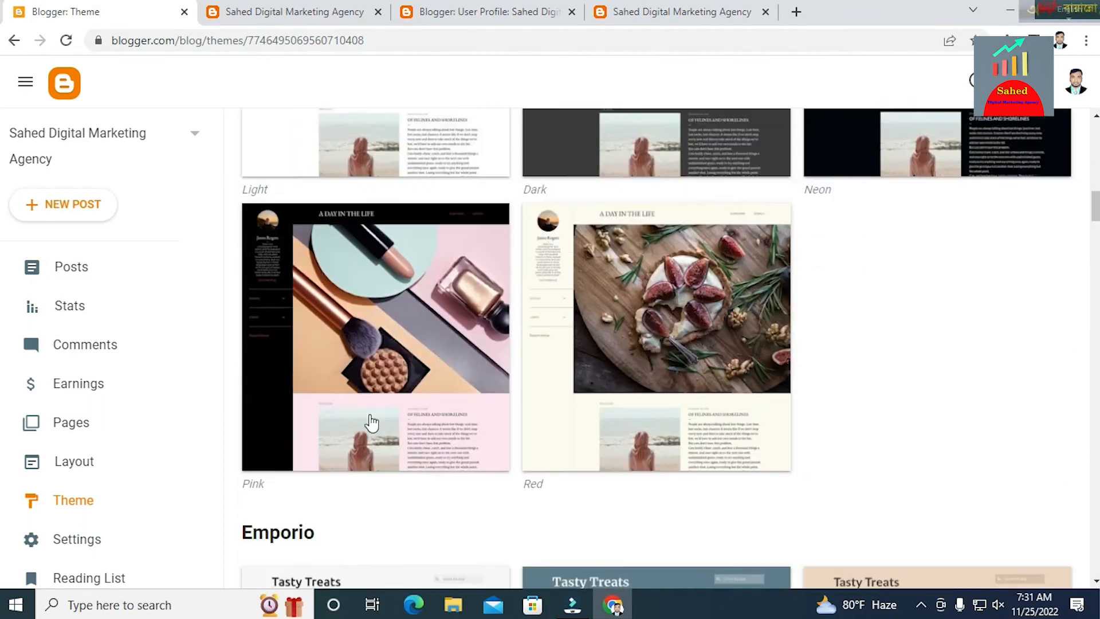
scroll(485, 417, "up", 6)
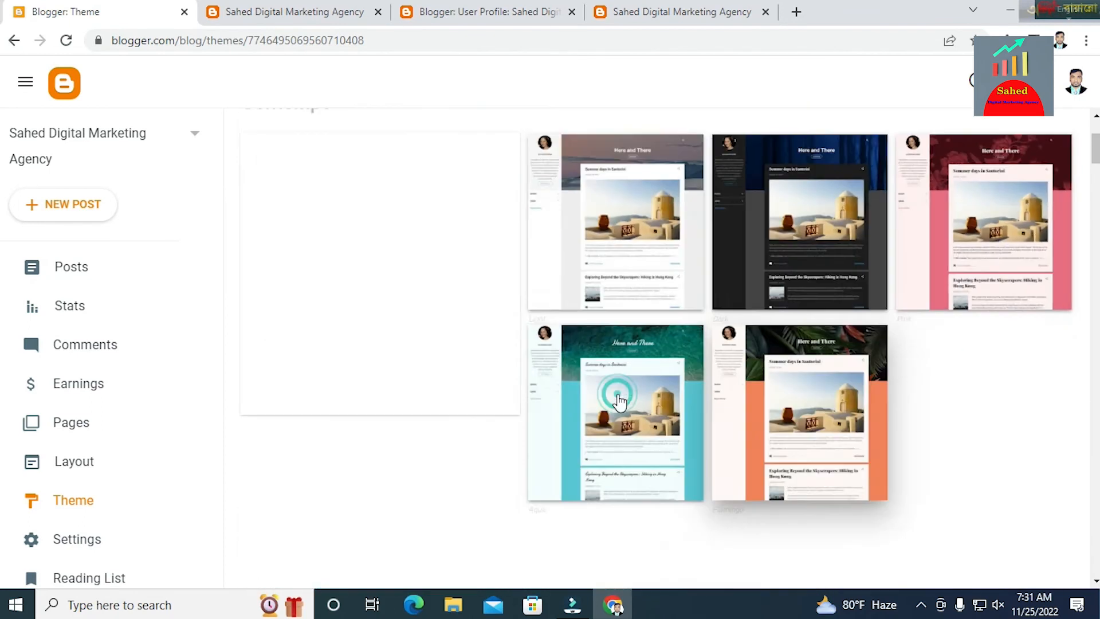
scroll(591, 366, "down", 5)
left_click(435, 411)
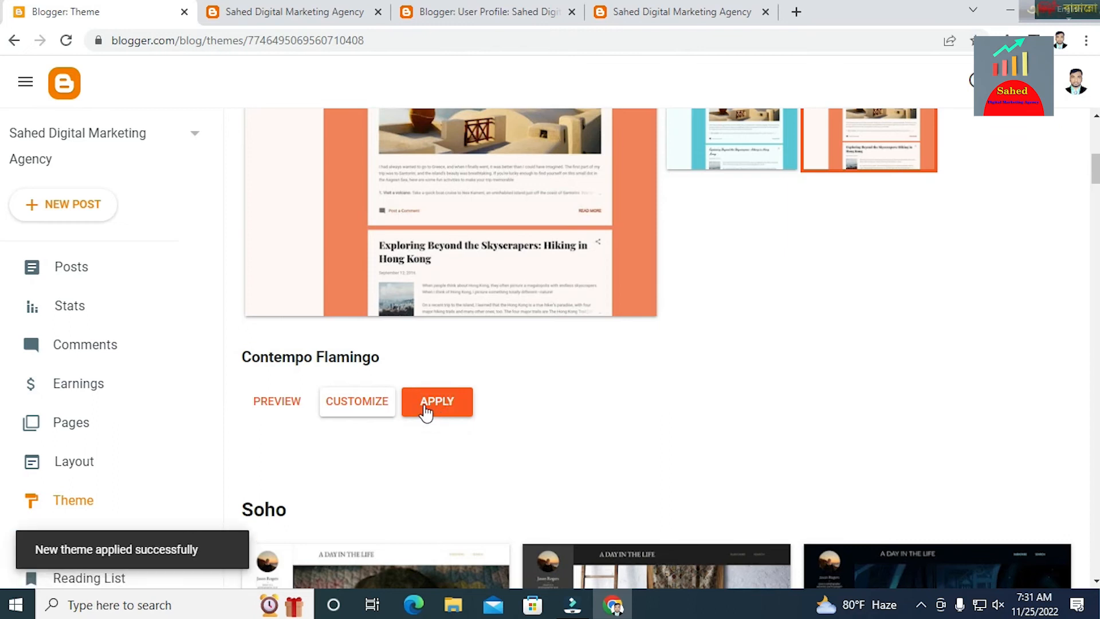
View the live blog with the new theme, compare it with the previously opened blog page, and return to the user profile.
scroll(57, 474, "down", 3)
left_click(89, 476)
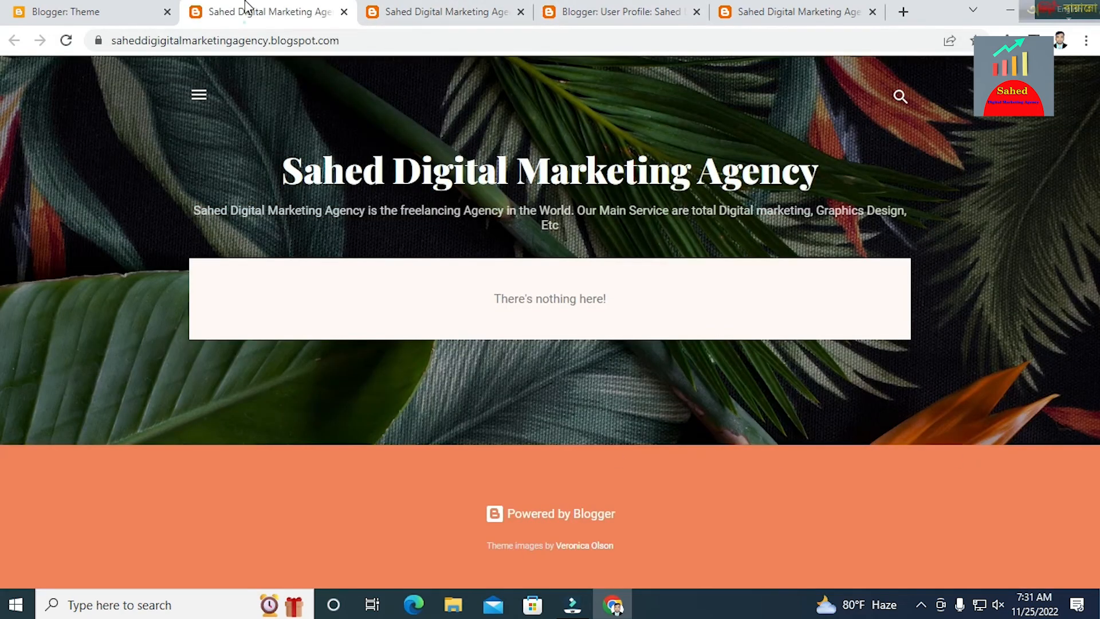
left_click(408, 11)
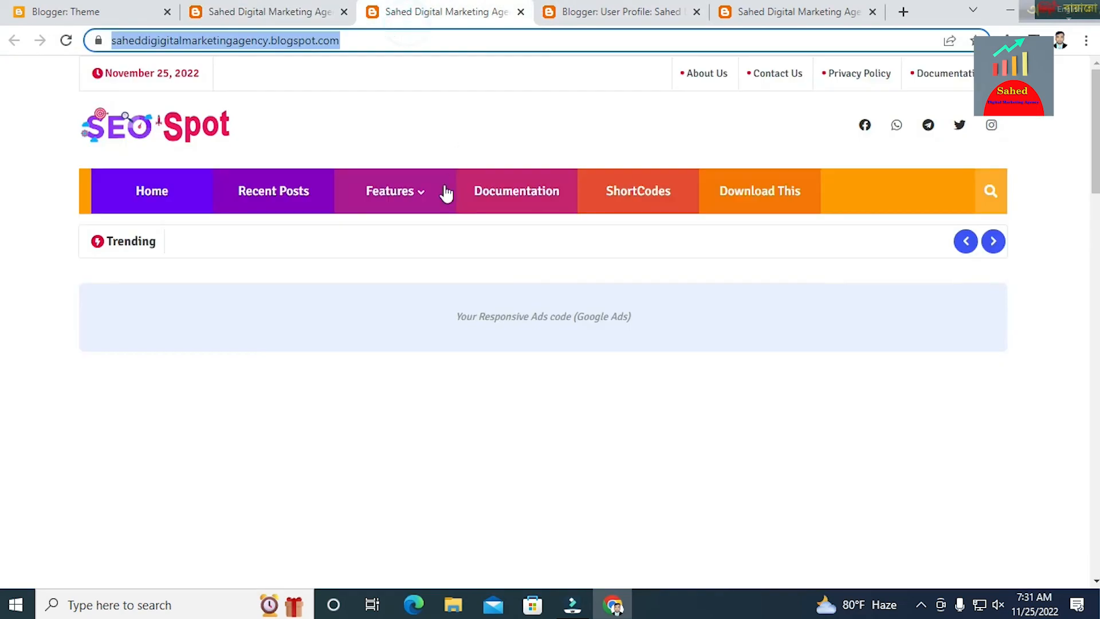
left_click(594, 14)
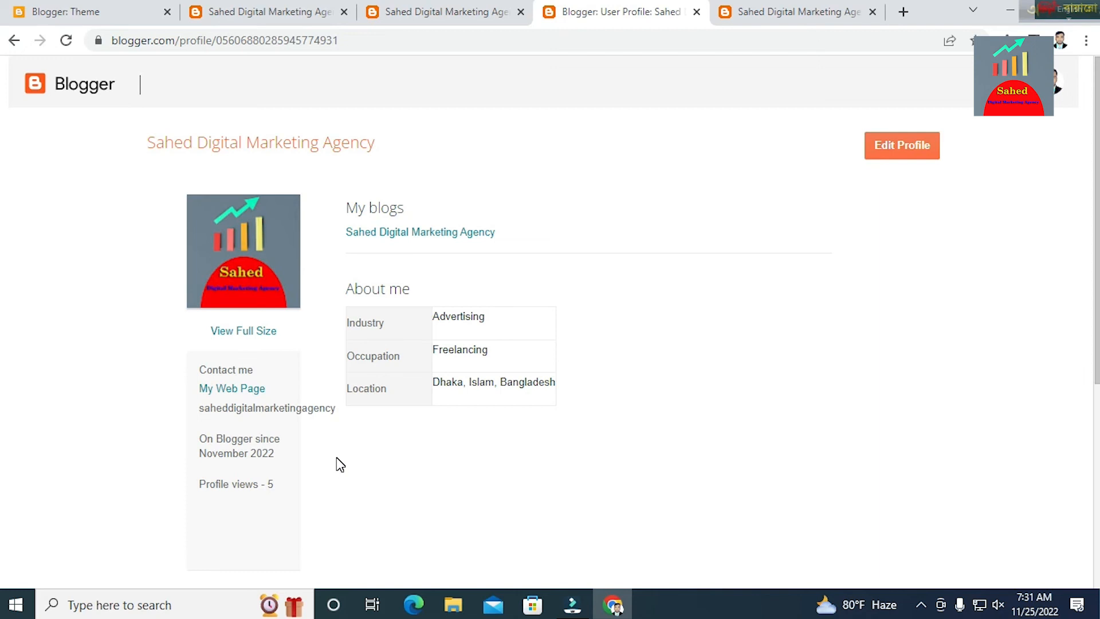
left_click(279, 612)
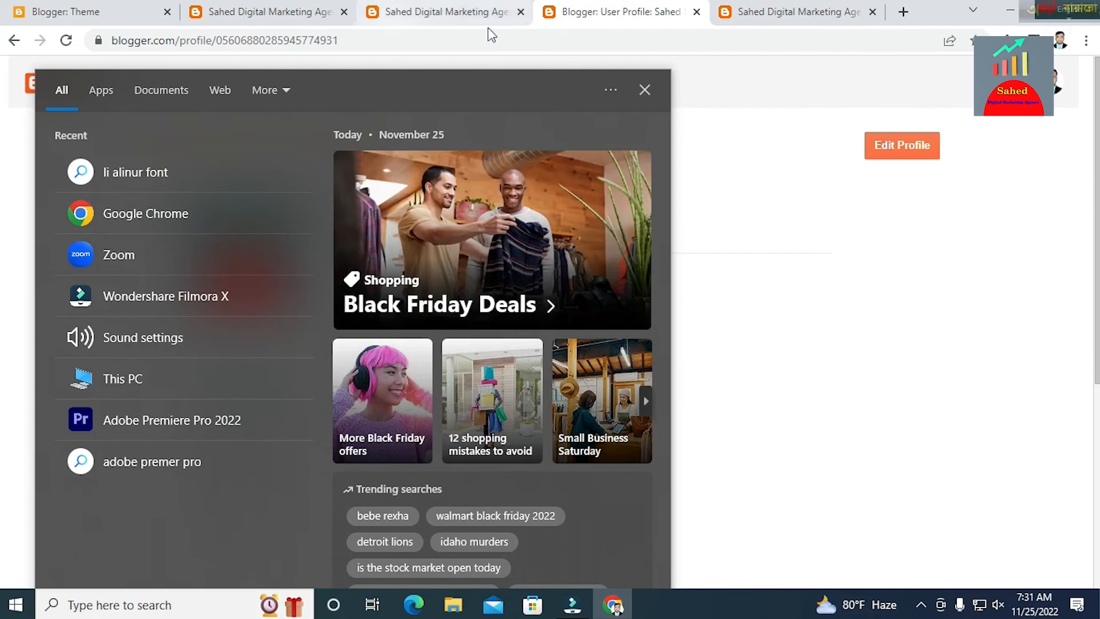
left_click(683, 71)
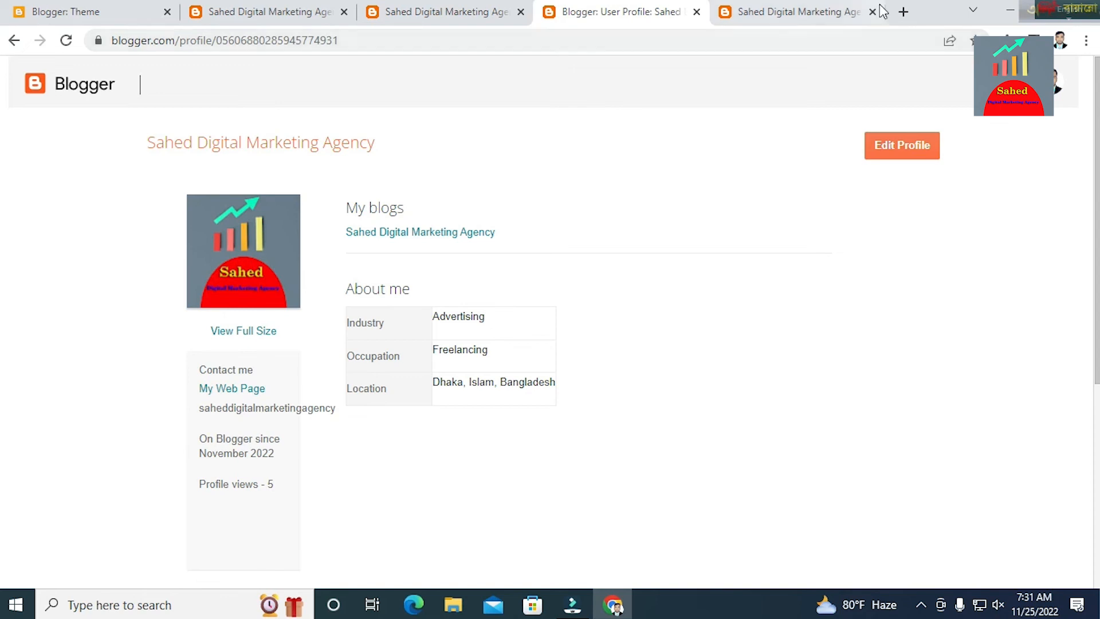
Search Google for blogger free template in a new browser tab and open Colorlib's 30 Best Free Responsive Blogger Templates 2022 page.
left_click(908, 14)
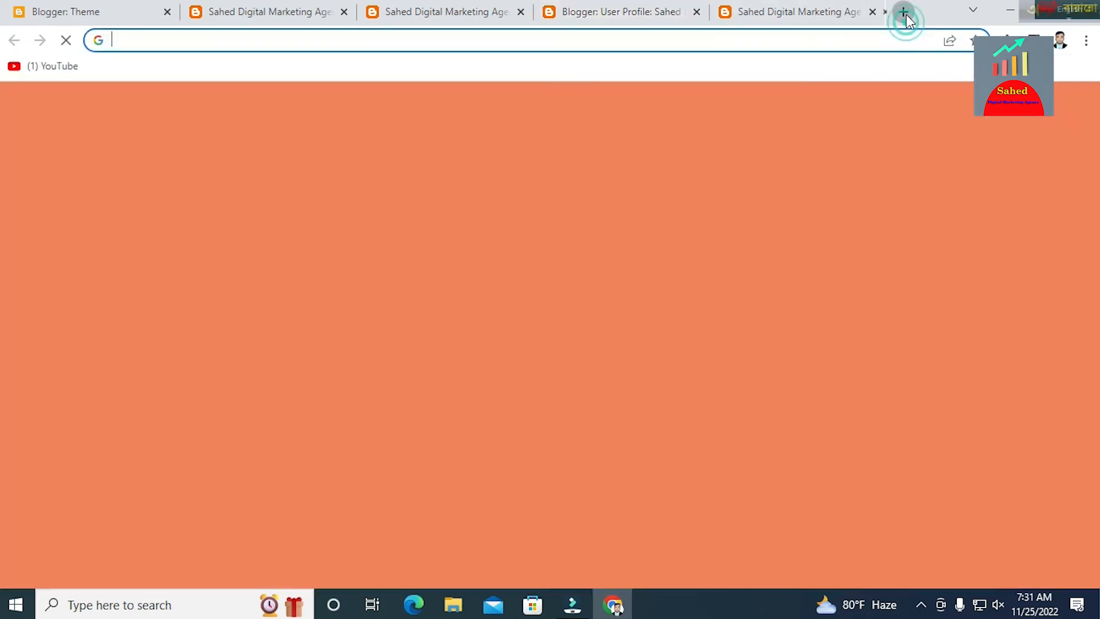
left_click(490, 337)
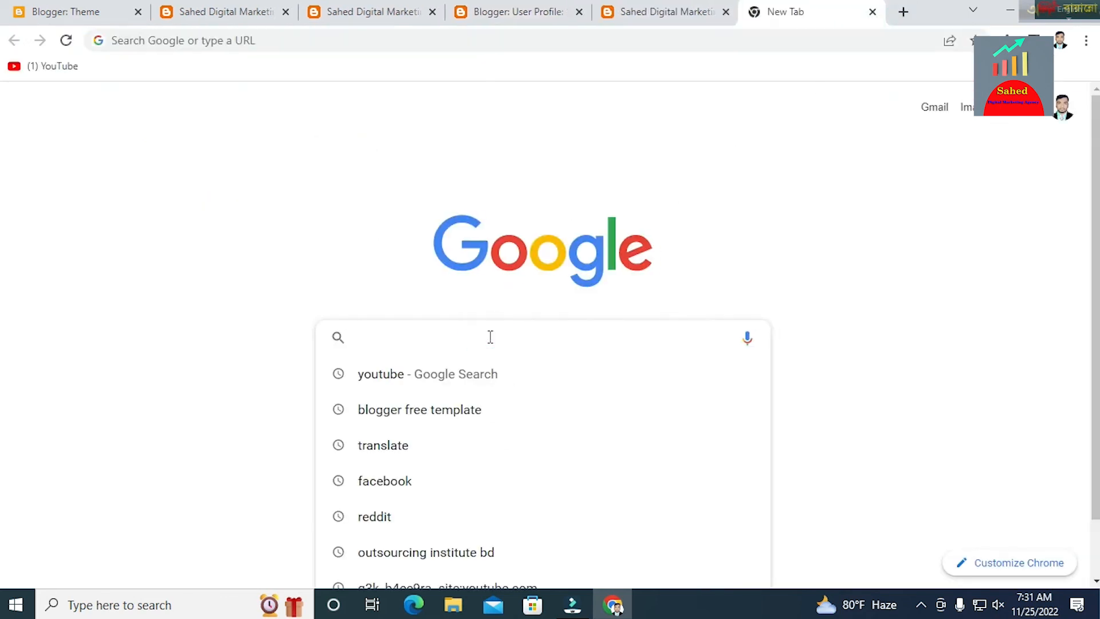
left_click(457, 417)
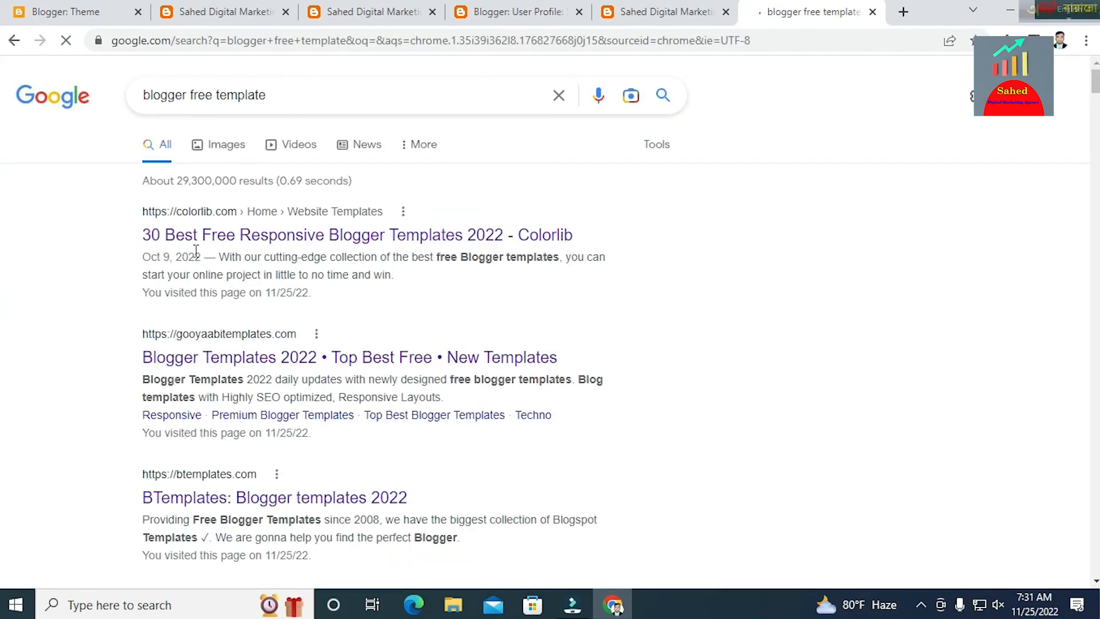
left_click(243, 235)
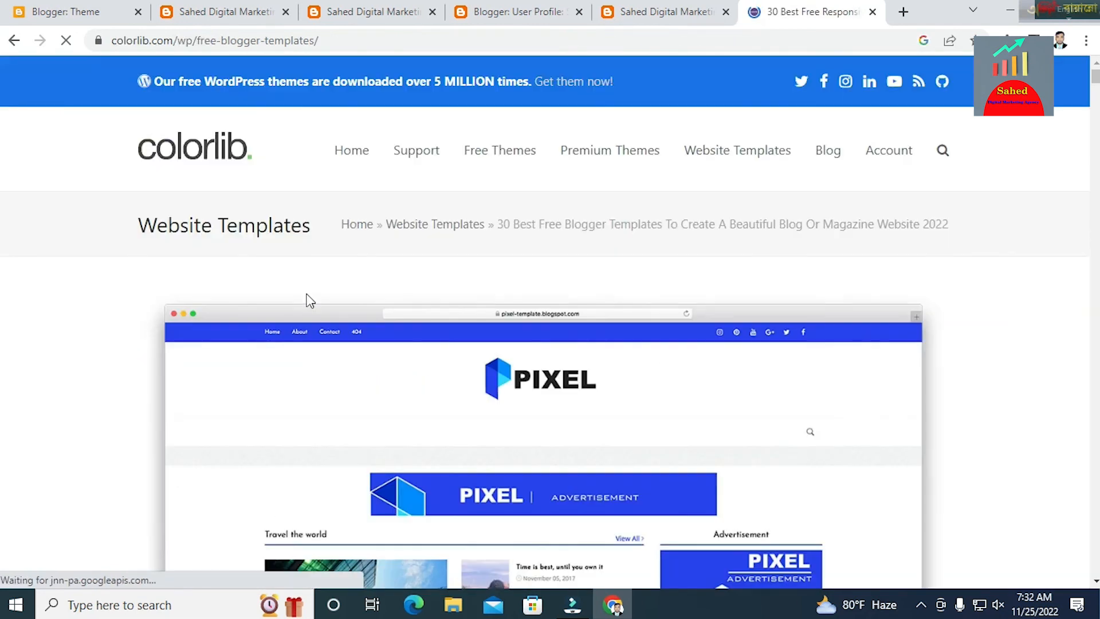
Browse Colorlib's list of free Blogger templates and open the preview of the Kaplan template.
scroll(310, 300, "down", 15)
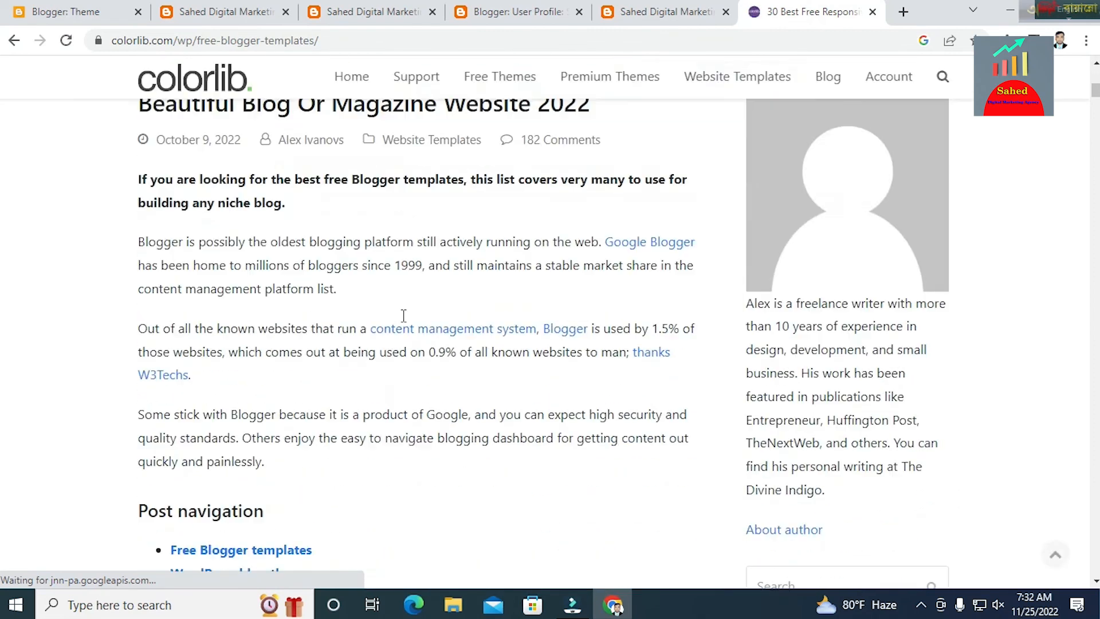
scroll(403, 316, "down", 15)
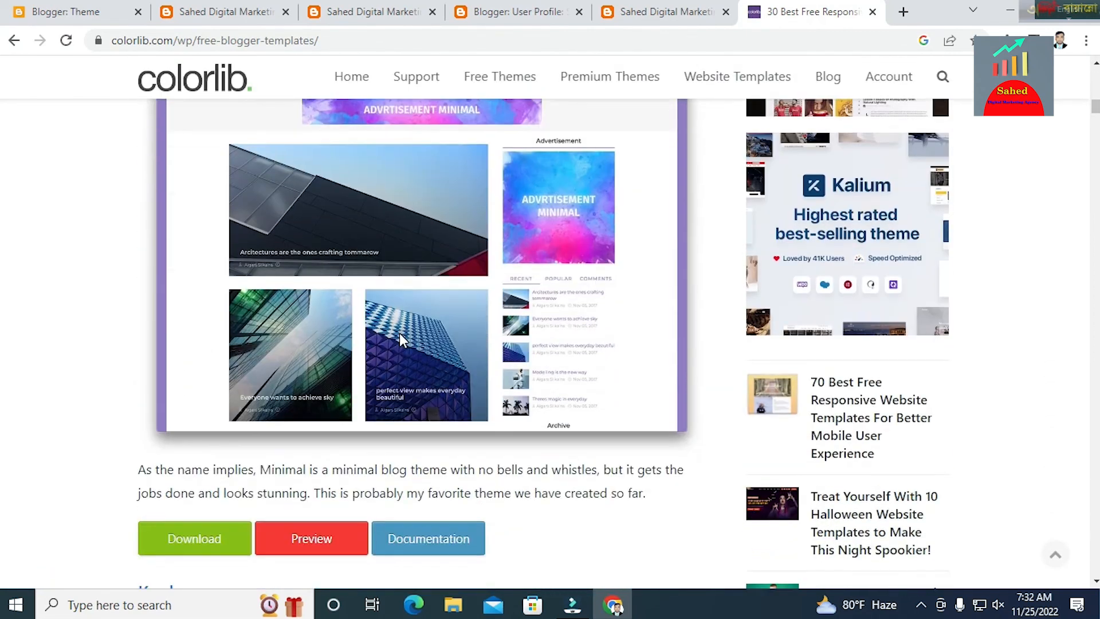
scroll(400, 333, "down", 14)
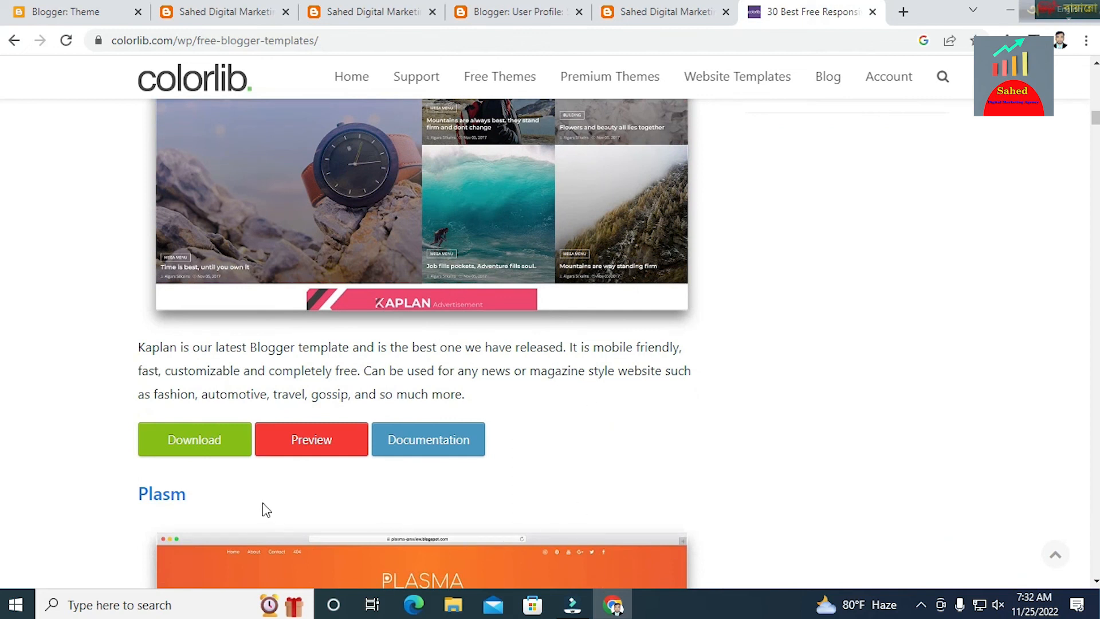
left_click(311, 450)
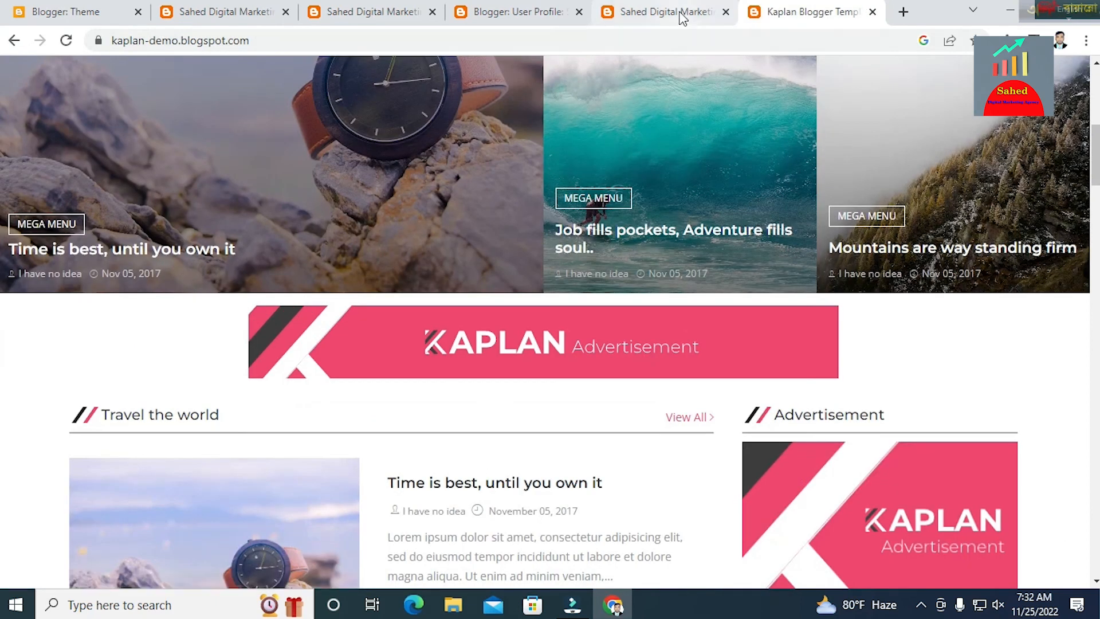
Look over the Kaplan demo's featured posts and page layout, and return to the Colorlib template list.
left_click(680, 16)
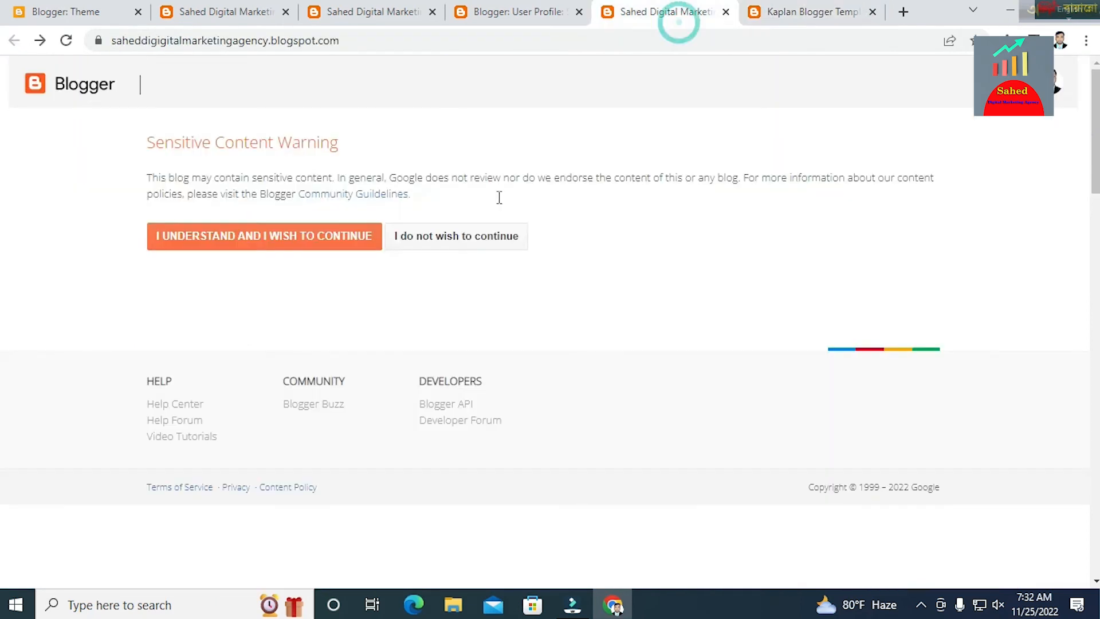
left_click(803, 17)
scroll(499, 298, "down", 1)
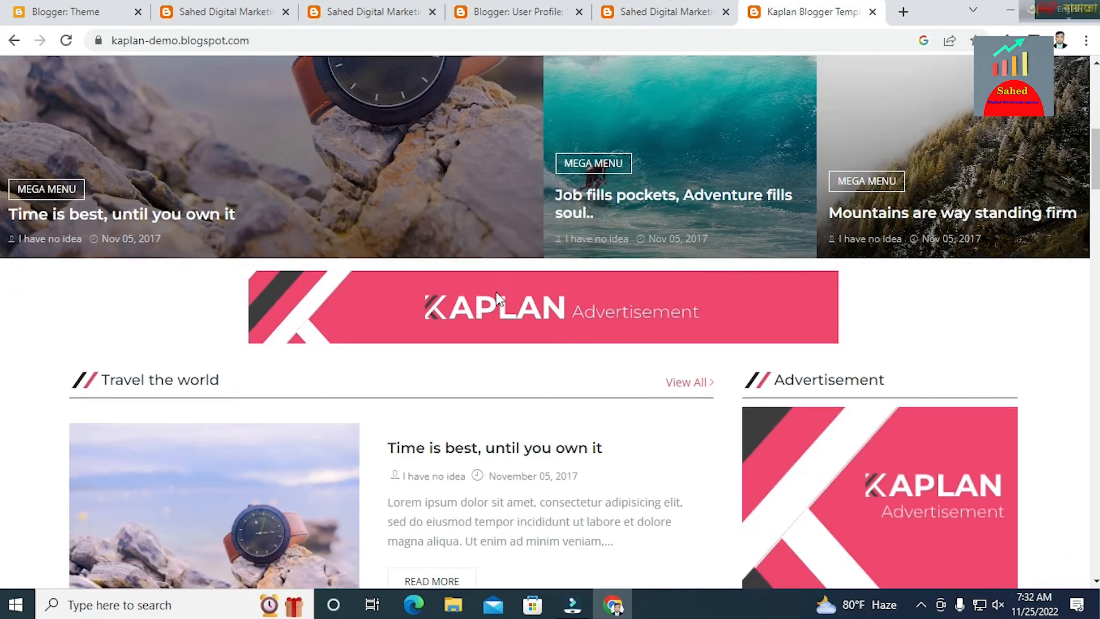
scroll(510, 265, "down", 10)
scroll(511, 265, "up", 12)
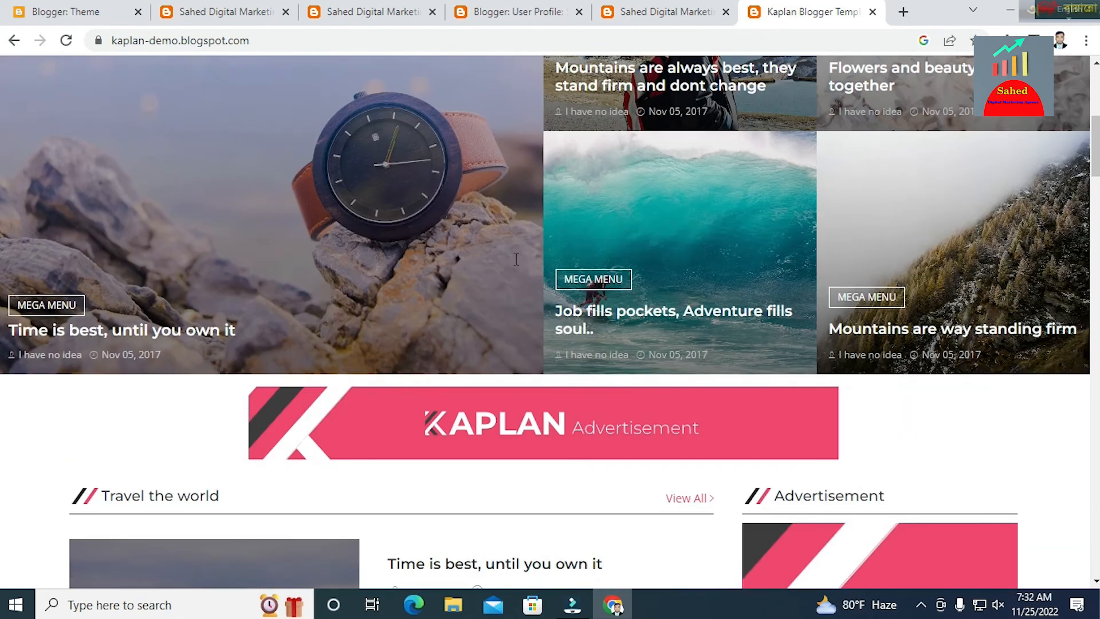
left_click(14, 41)
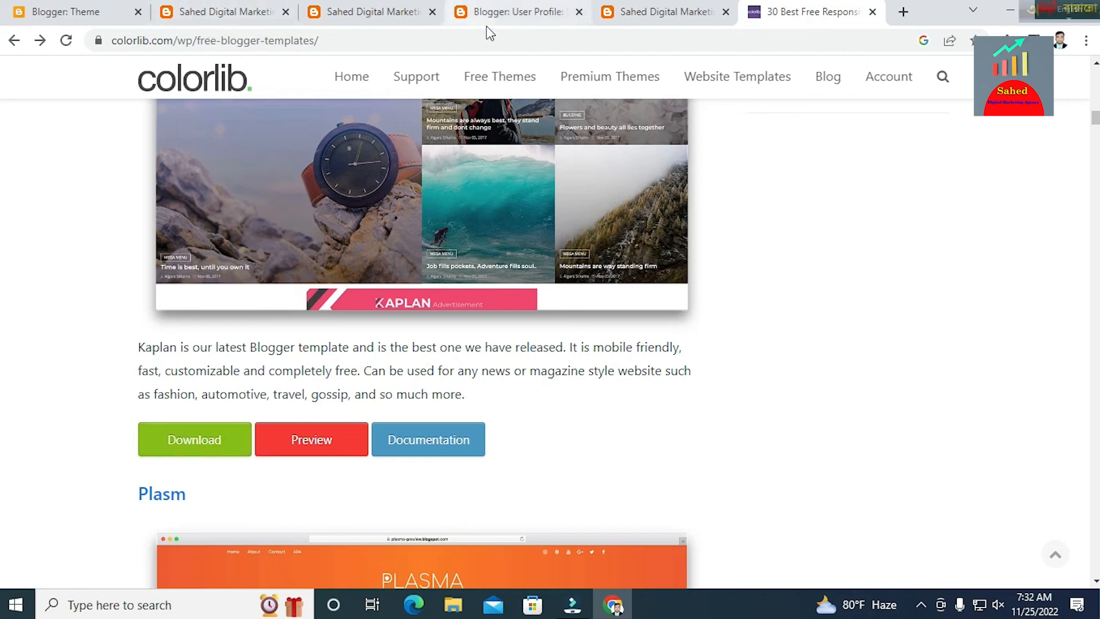
Return to the blog's theme settings and restore the theme from the SEO Spot Default Free Version file in Downloads > Compressed.
left_click(500, 15)
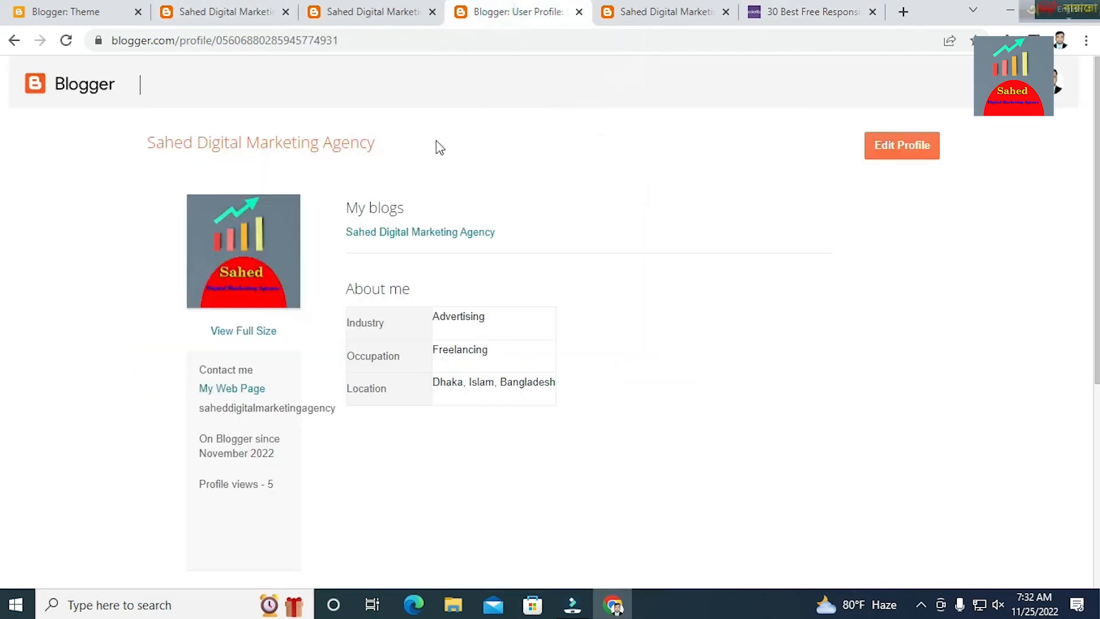
left_click(373, 14)
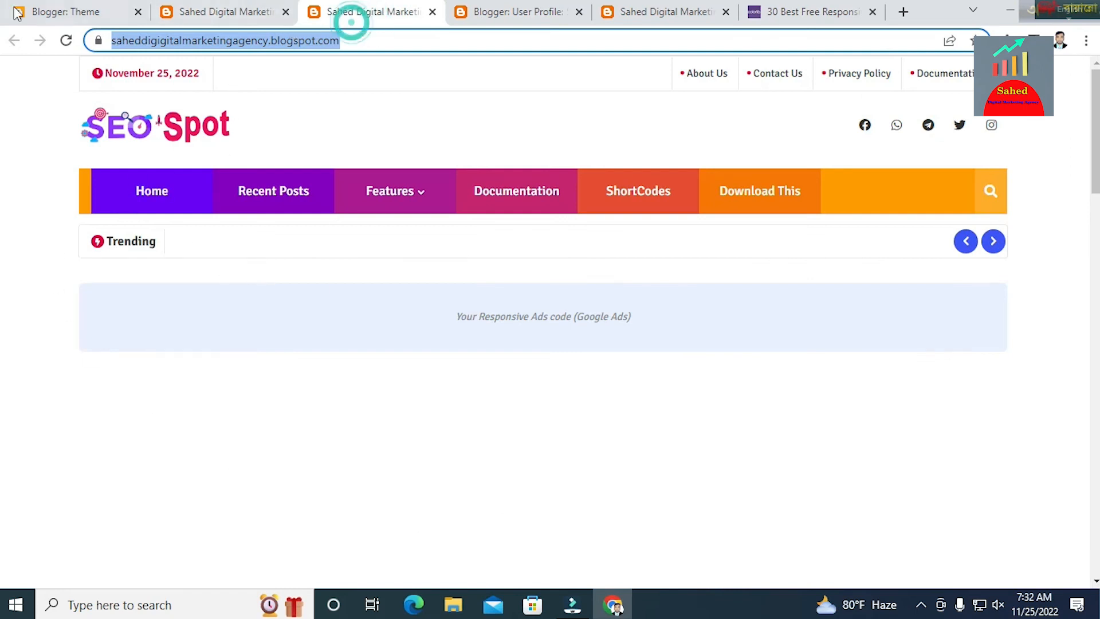
left_click(76, 14)
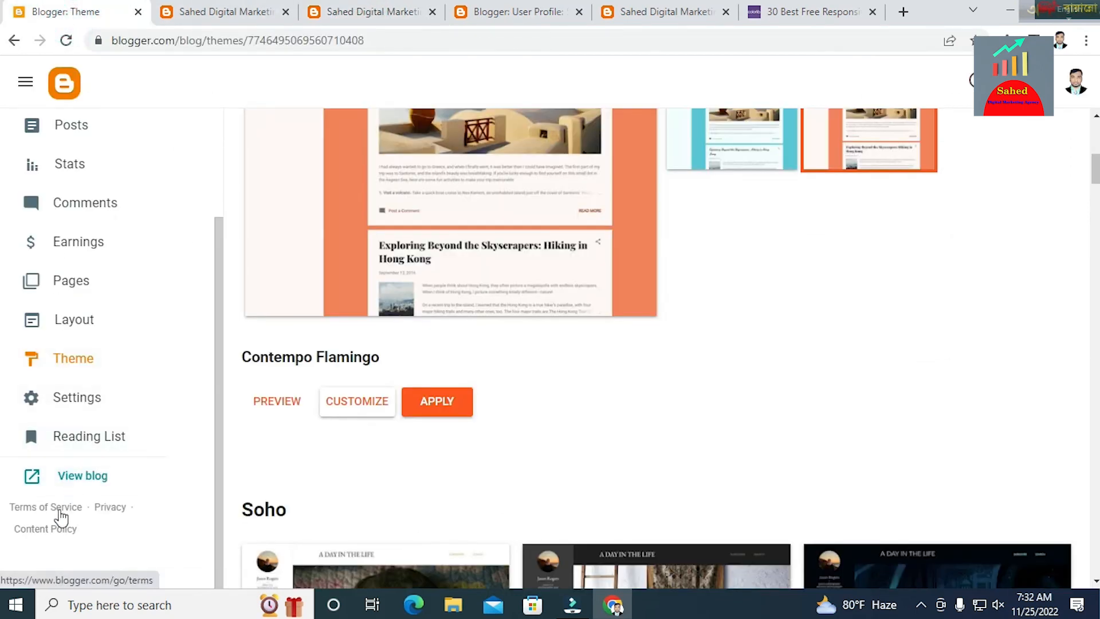
left_click(74, 366)
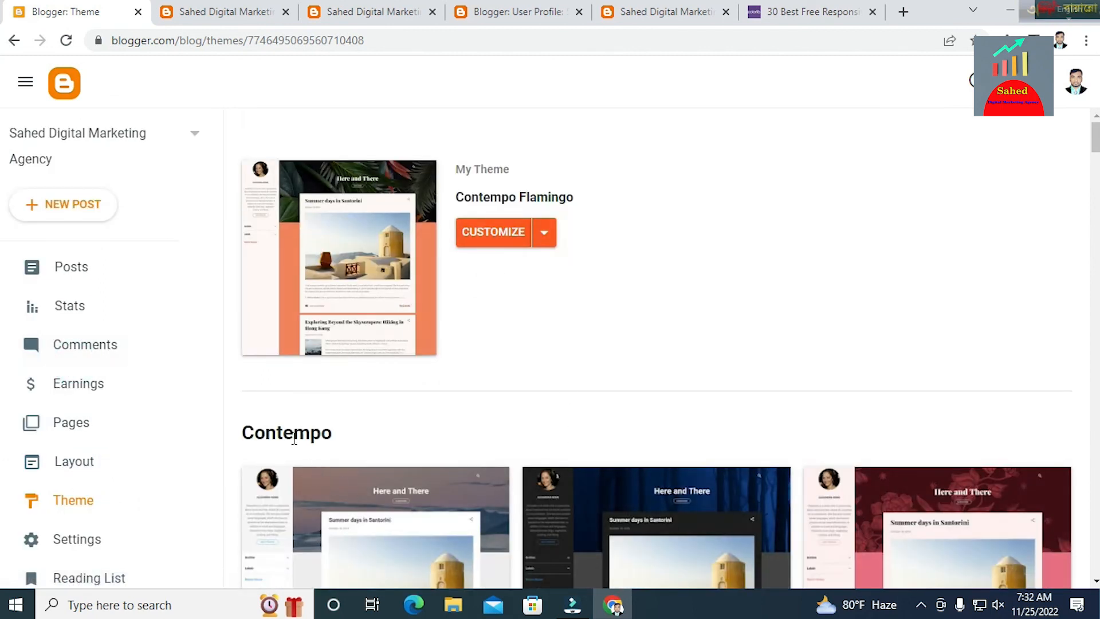
scroll(435, 453, "down", 1)
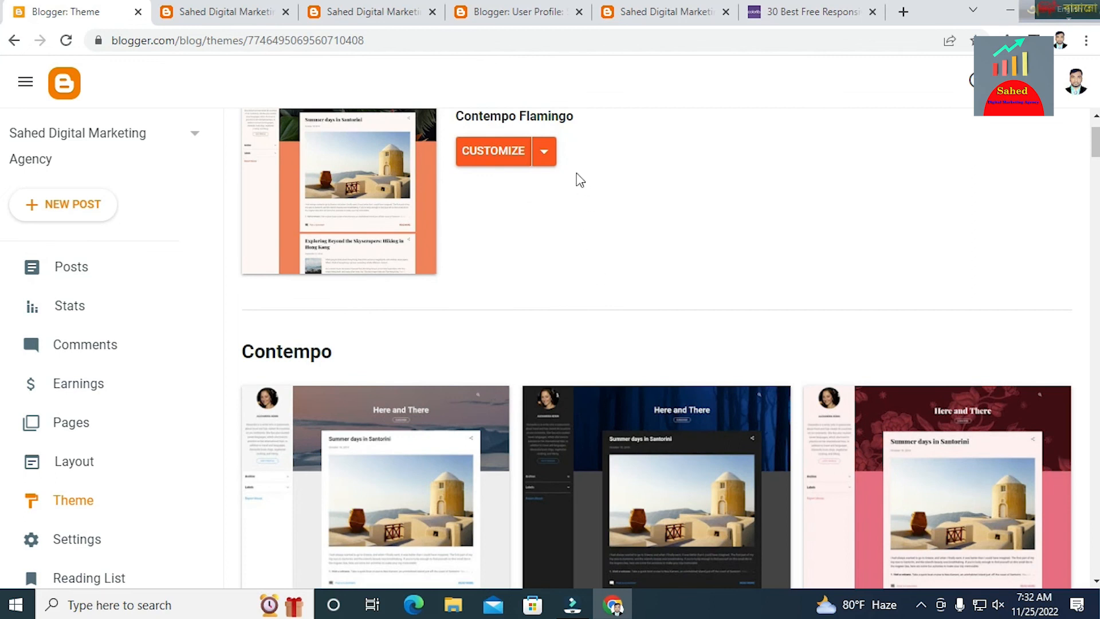
left_click(544, 153)
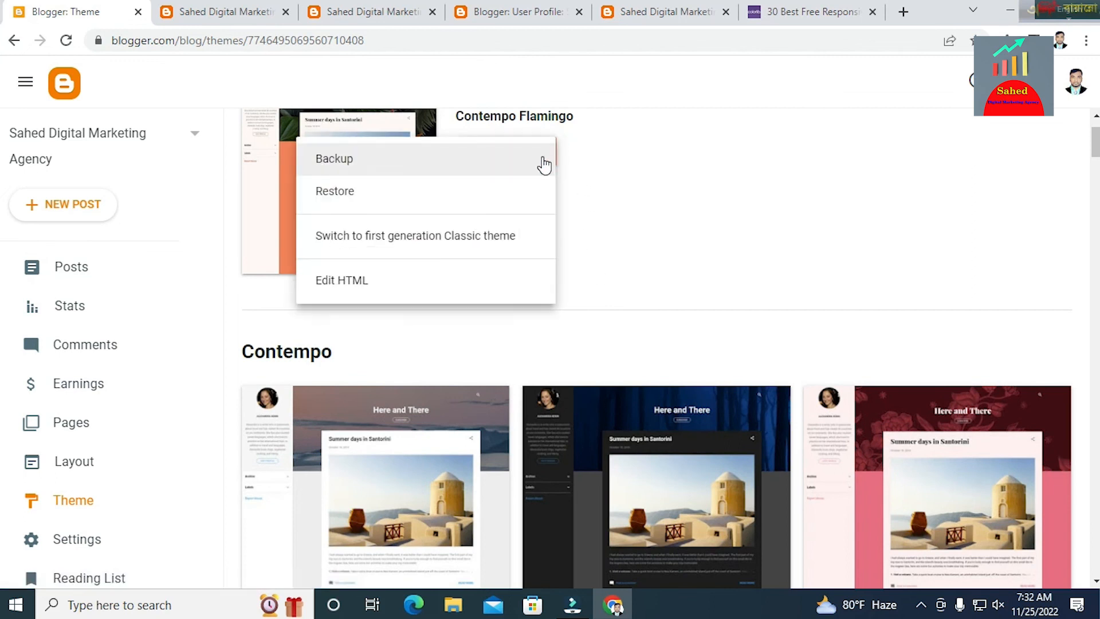
left_click(464, 204)
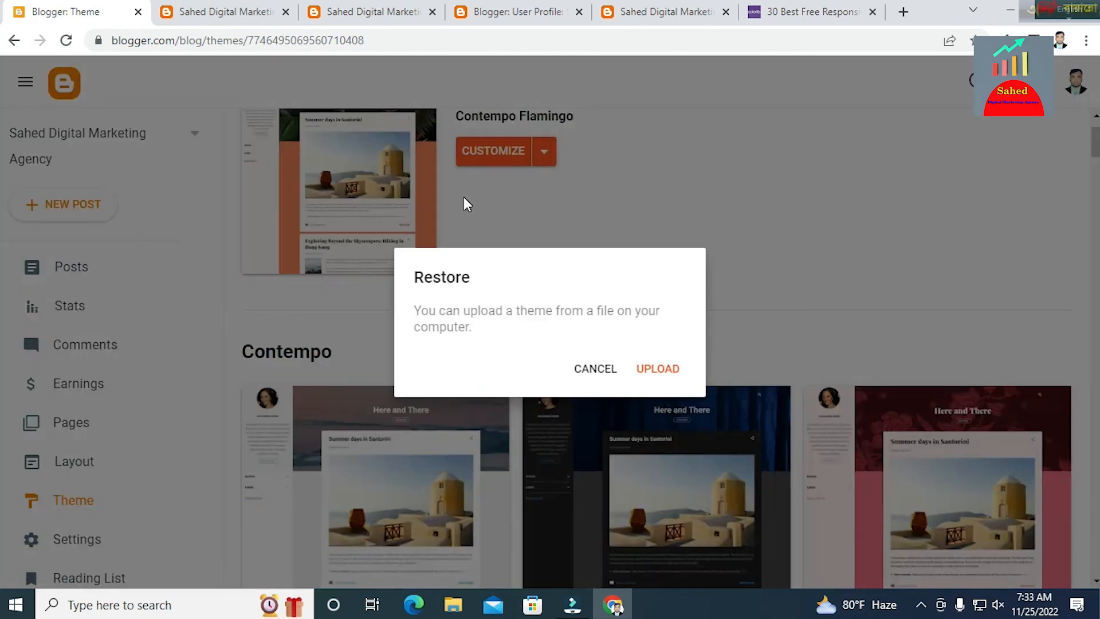
left_click(653, 370)
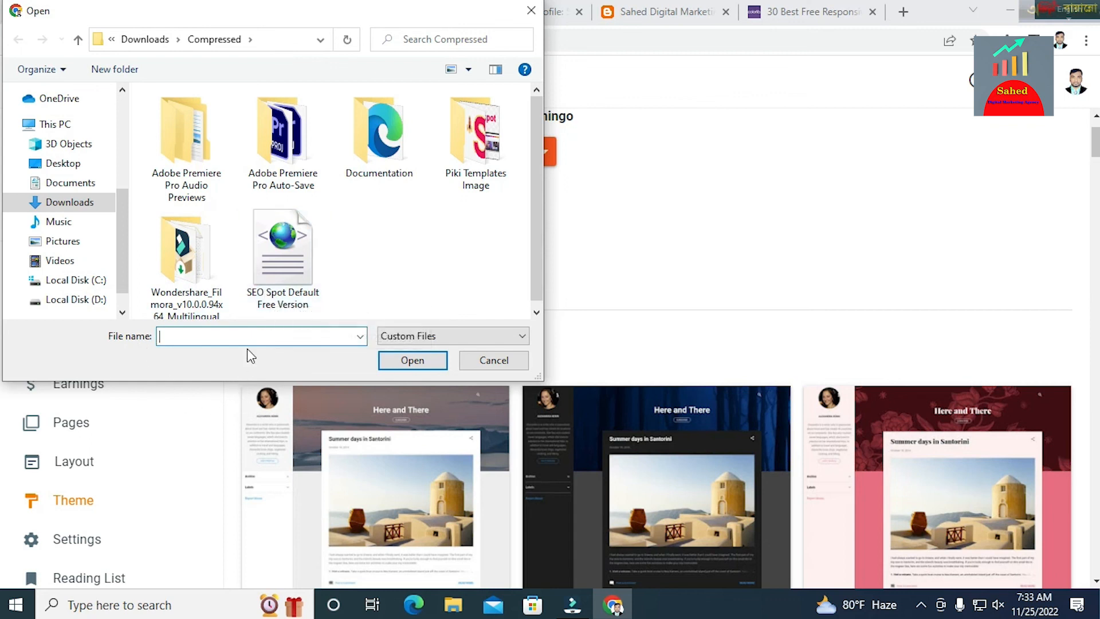
left_click(281, 265)
left_click(416, 360)
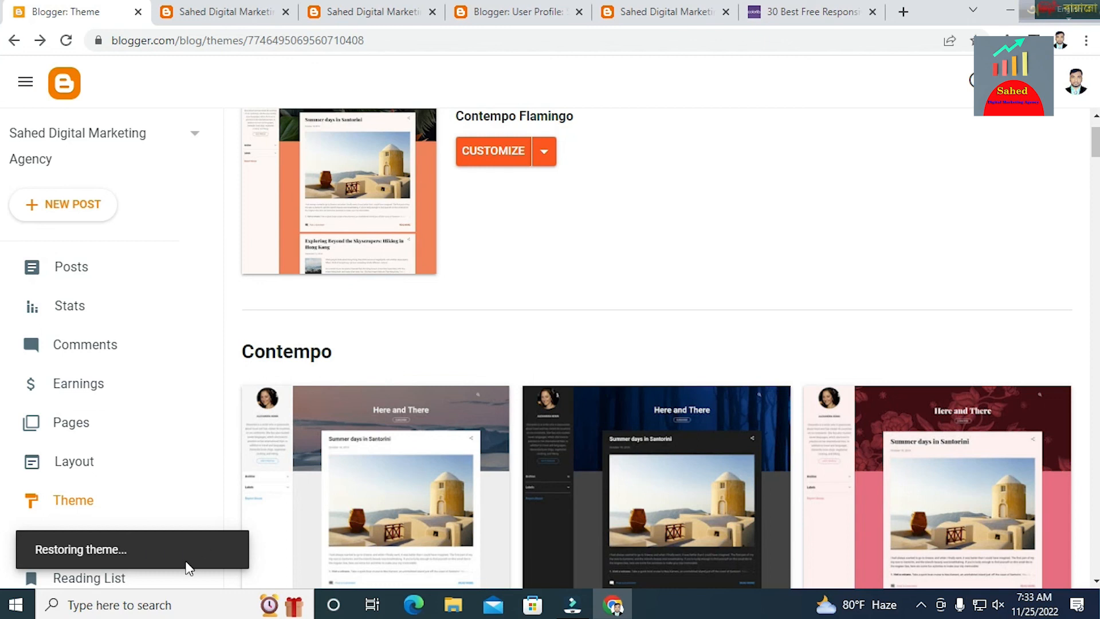
View the live blog with the restored theme, reload it, and return to the theme settings.
scroll(63, 493, "down", 3)
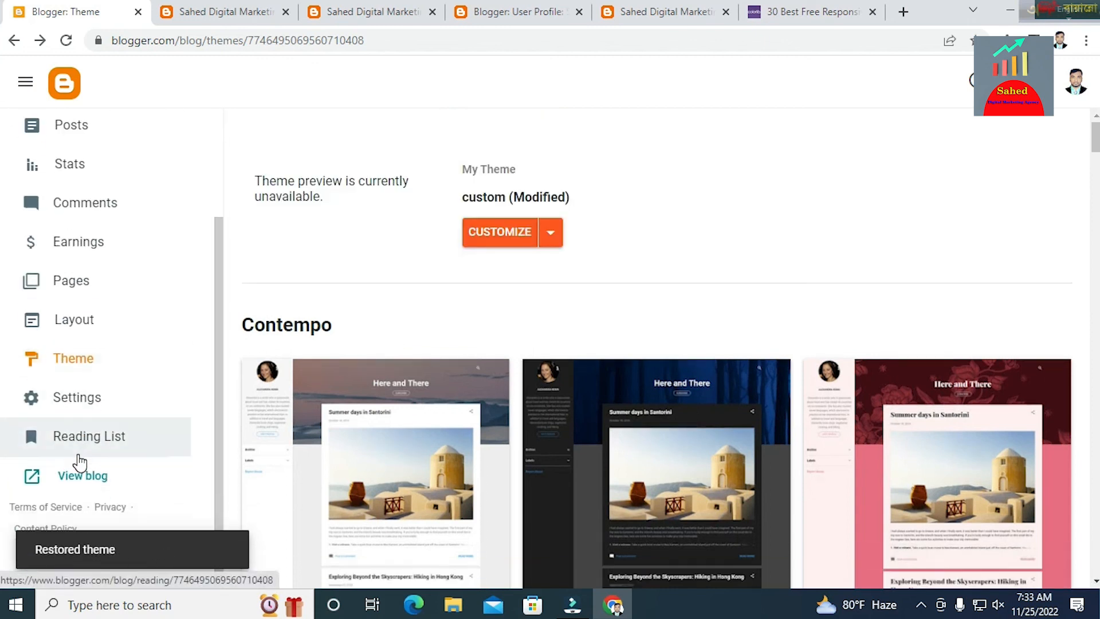
left_click(82, 484)
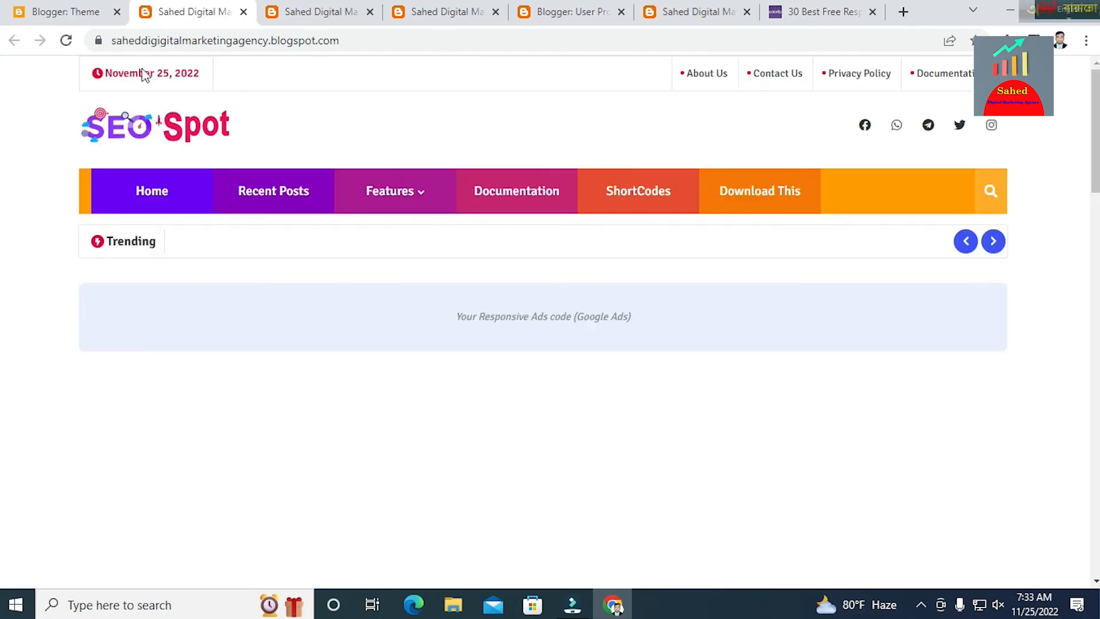
key("F5")
left_click(66, 20)
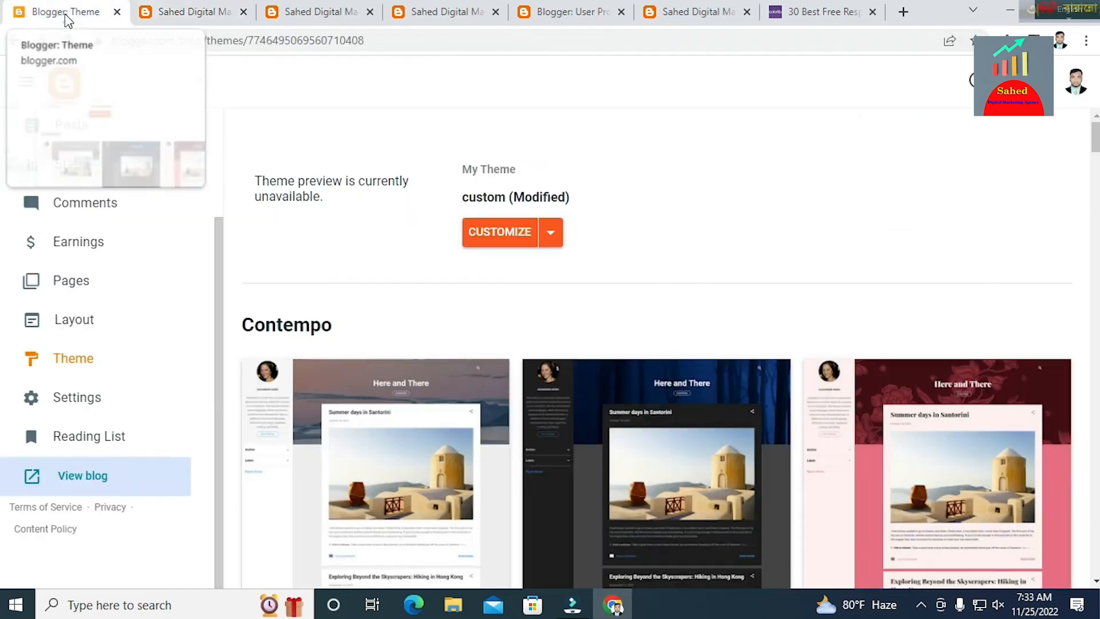
Close the Colorlib template list and the blog page showing the Sensitive Content Warning.
left_click(873, 12)
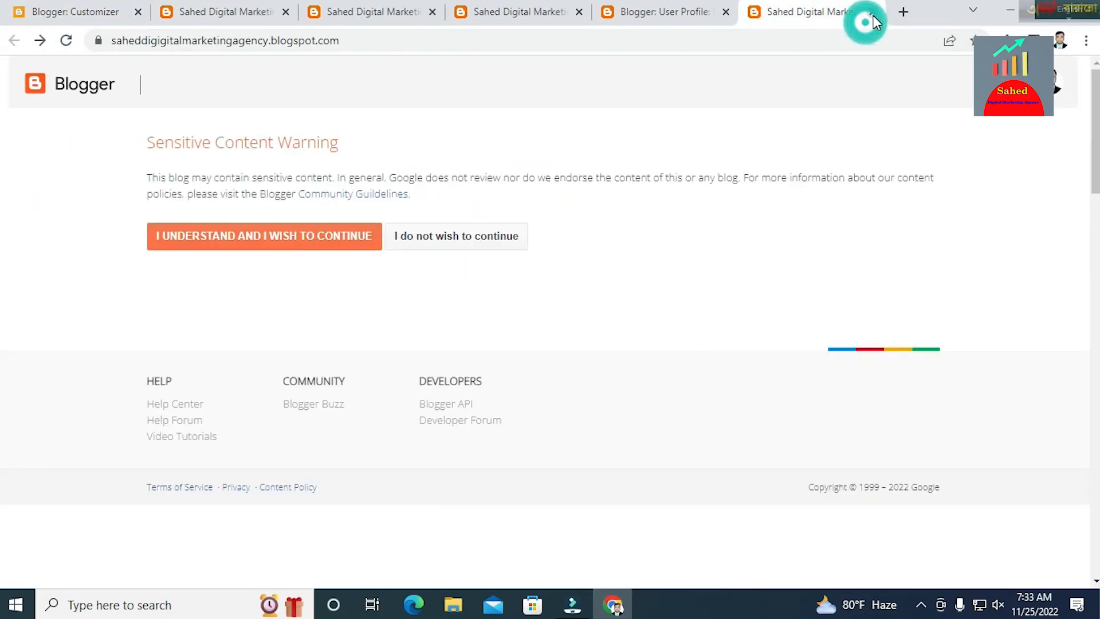
left_click(872, 12)
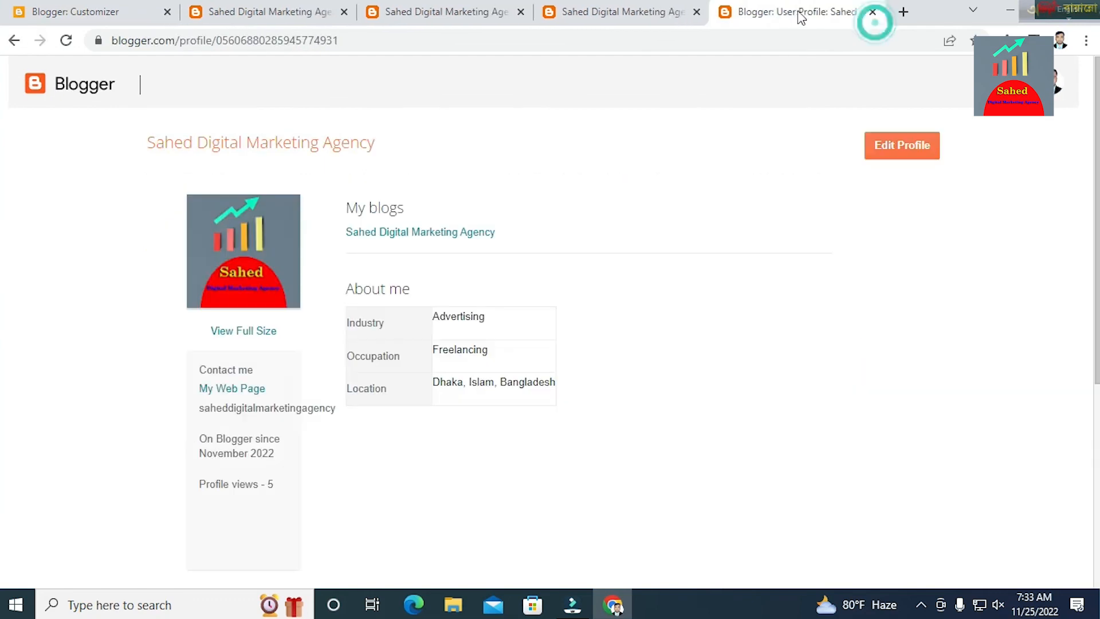